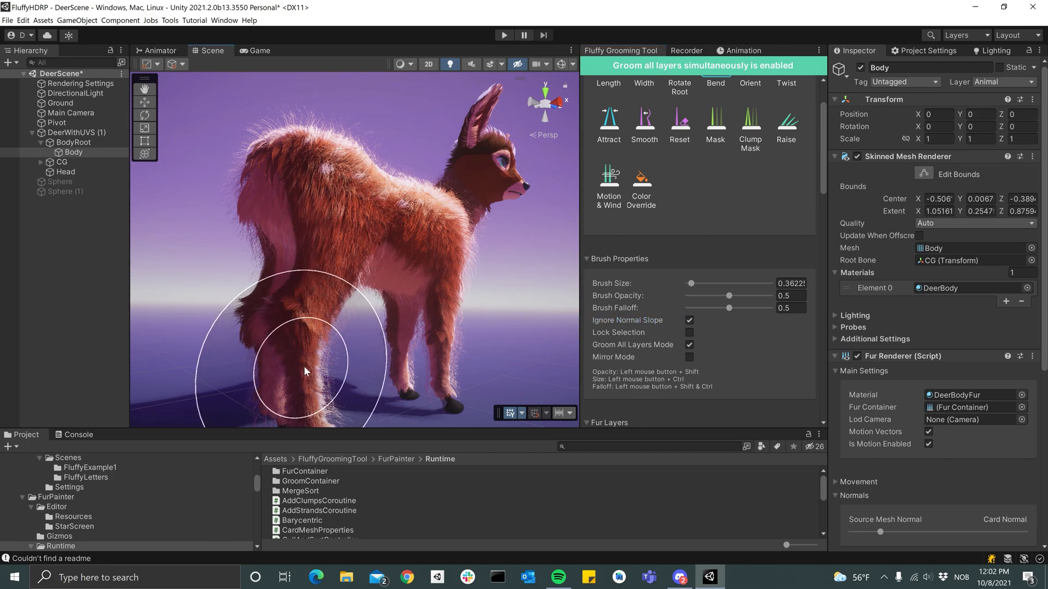
Step: Bend the fur on the deer's hind leg, turn off Ignore Normal Slope and reduce the brush size to about 0.098
mouse_move(304, 371)
left_mouse_down()
mouse_move(329, 233)
mouse_move(307, 335)
mouse_move(312, 381)
left_mouse_up()
mouse_move(338, 263)
left_mouse_down("alt")
mouse_move(382, 322)
mouse_move(369, 346)
mouse_move(375, 225)
mouse_move(351, 323)
mouse_move(371, 382)
mouse_move(372, 232)
mouse_move(367, 359)
mouse_move(319, 328)
mouse_move(309, 254)
mouse_move(309, 318)
mouse_move(319, 239)
mouse_move(322, 324)
left_mouse_up("alt")
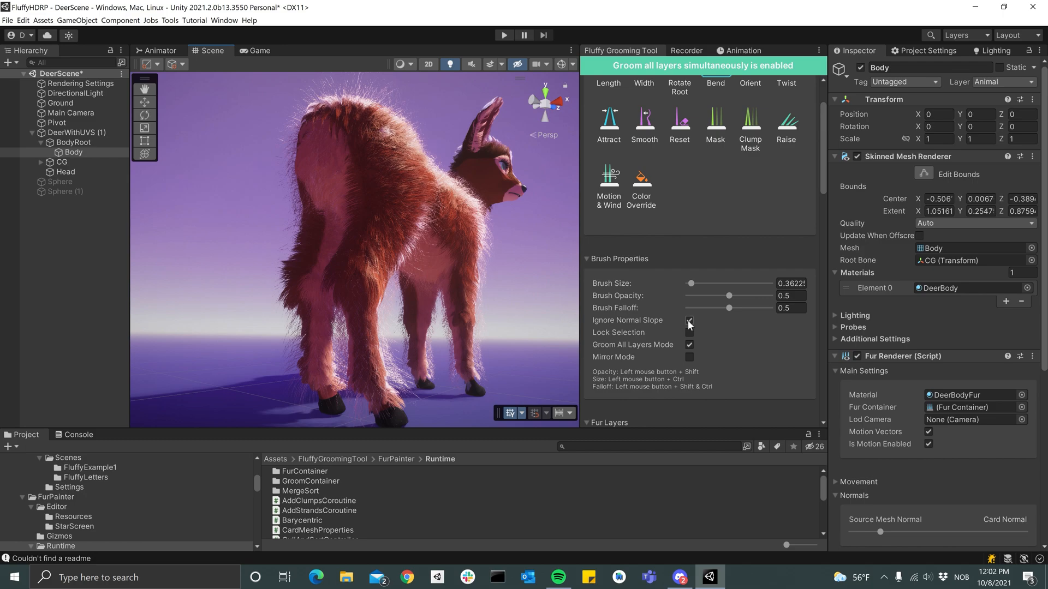
mouse_move(369, 317)
left_mouse_down("ctrl")
mouse_move(330, 326)
mouse_move(360, 328)
mouse_move(343, 321)
mouse_move(339, 276)
mouse_move(374, 192)
mouse_move(334, 297)
mouse_move(345, 369)
mouse_move(350, 255)
mouse_move(367, 210)
mouse_move(339, 334)
mouse_move(350, 382)
mouse_move(358, 252)
left_mouse_up("ctrl")
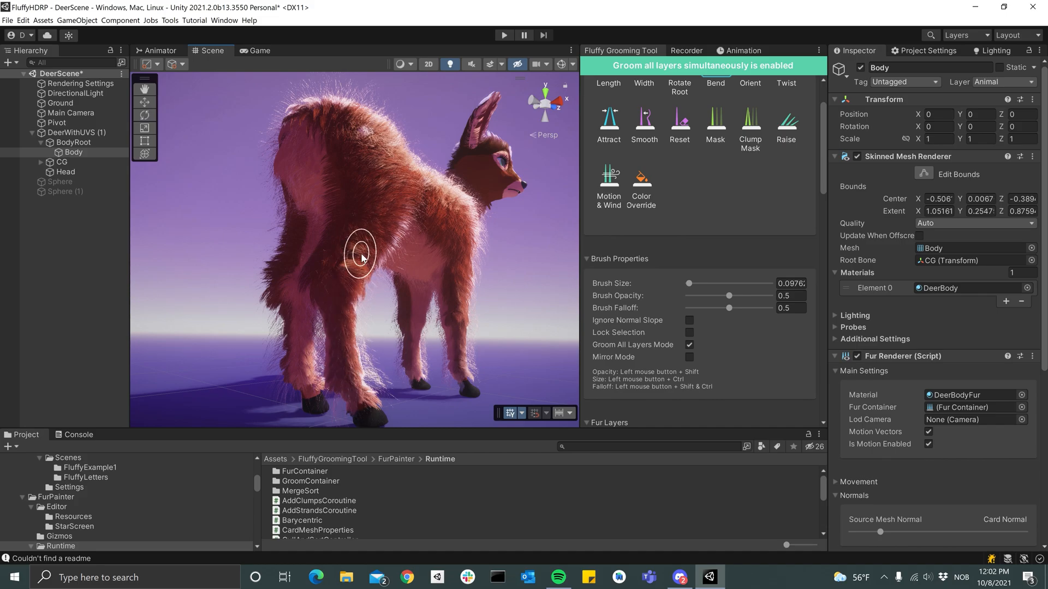
Step: Select the deer's Head, enable Ignore Normal Slope and bend the fur on the near ear
mouse_move(445, 237)
left_mouse_down("alt")
mouse_move(341, 236)
mouse_move(377, 256)
left_mouse_up("alt")
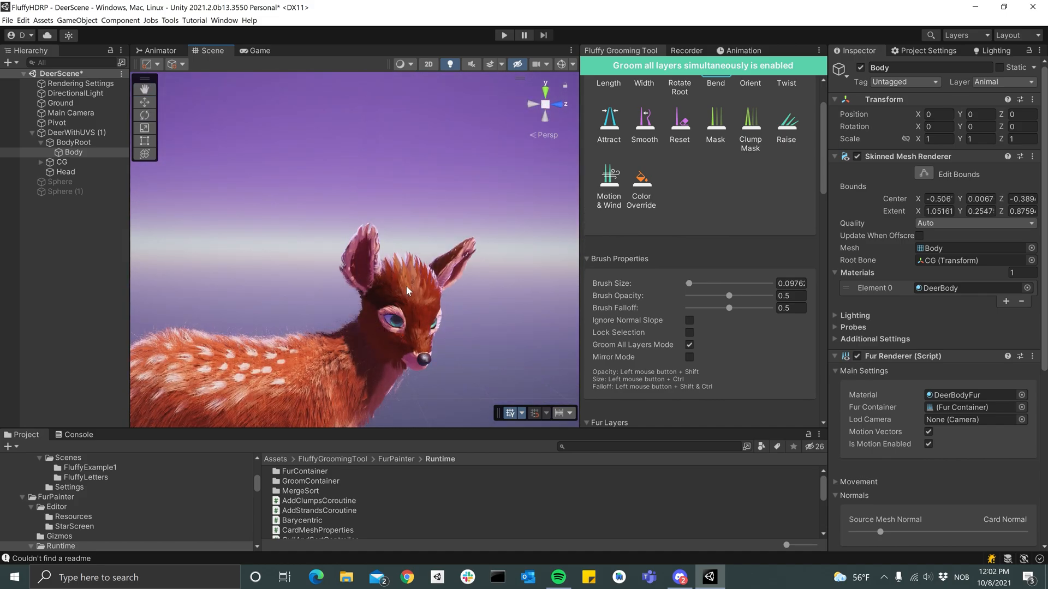
left_click(385, 338)
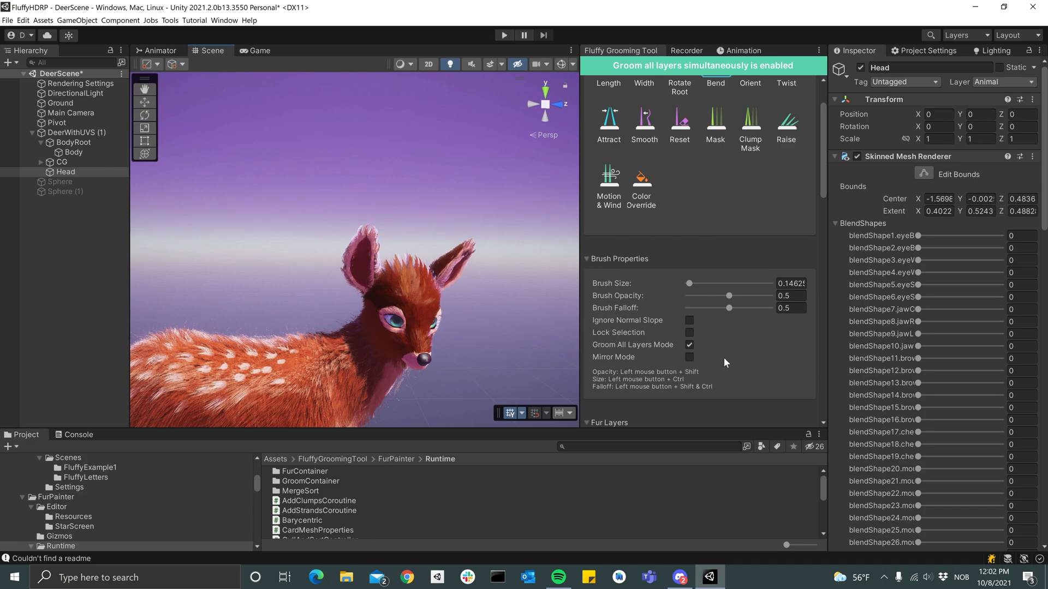
scroll(382, 218, "up", 6)
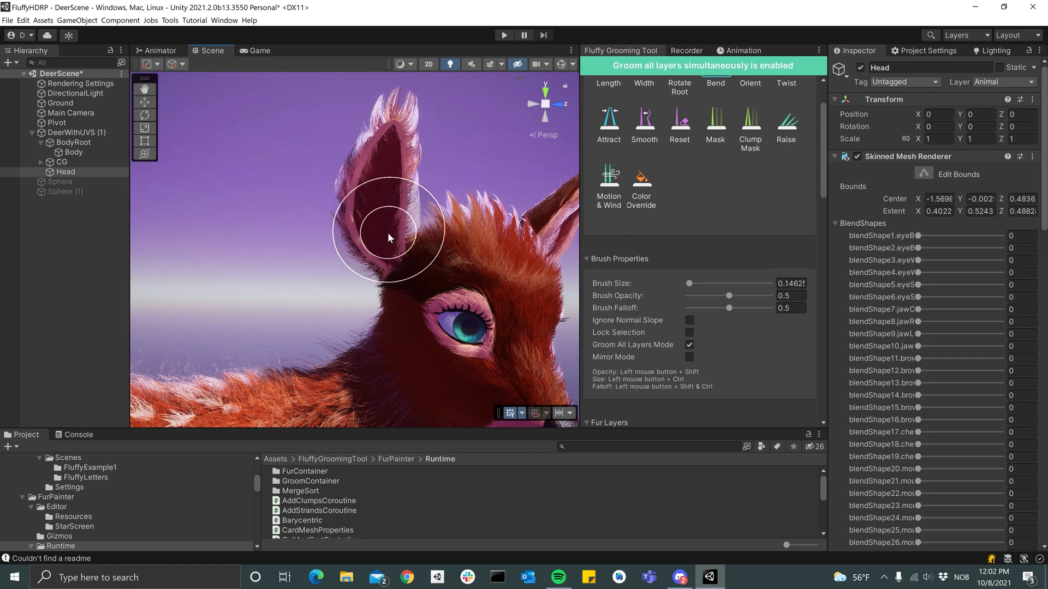
left_click(689, 320)
mouse_move(386, 233)
left_mouse_down()
mouse_move(390, 145)
mouse_move(388, 223)
mouse_move(375, 212)
mouse_move(383, 146)
mouse_move(359, 218)
left_mouse_up()
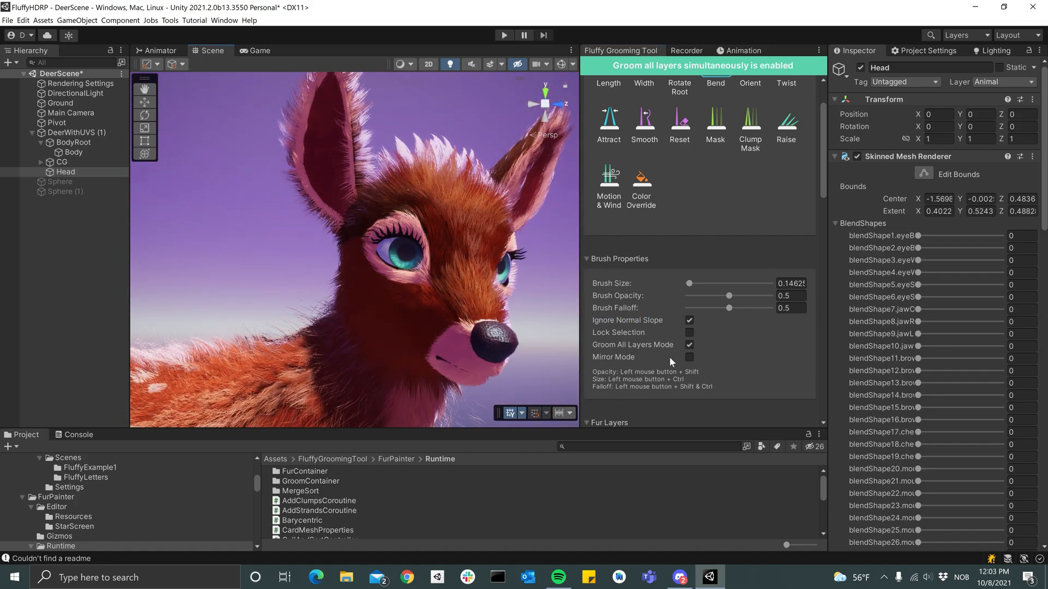
Step: Hide the fur strands on the deer's face using the Mask brush in Hide Strands mode
left_click_drag(468, 327, 426, 328, "alt")
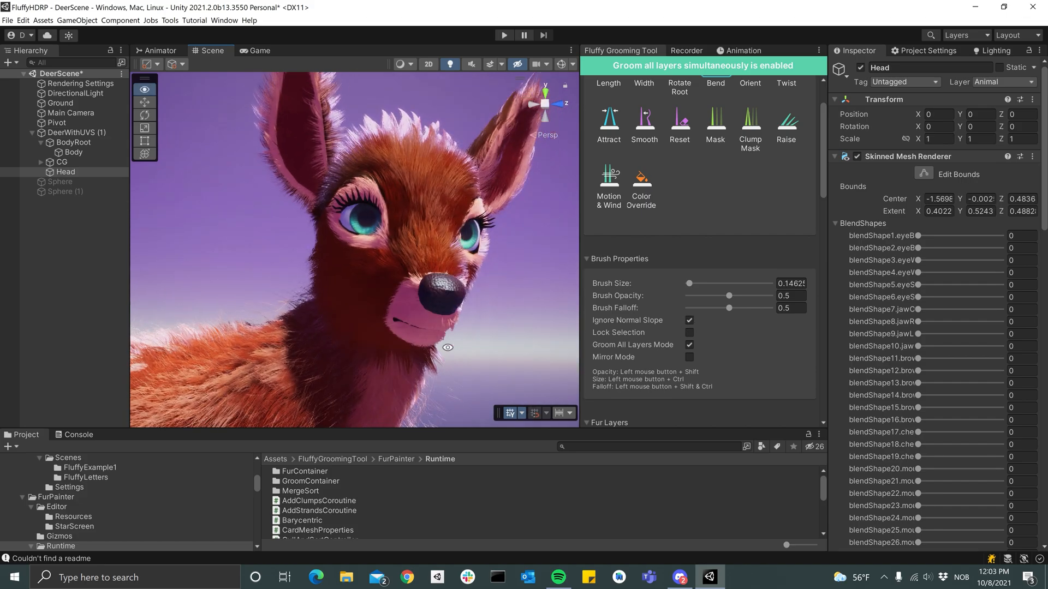
left_click(728, 126)
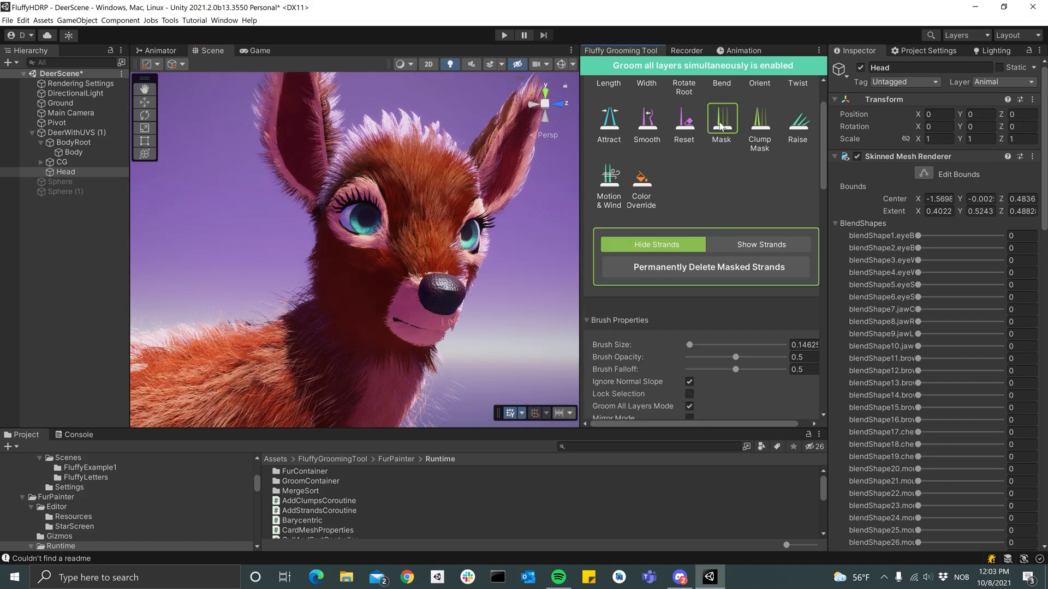
mouse_move(413, 325)
left_mouse_down("alt")
mouse_move(461, 304)
mouse_move(452, 277)
left_mouse_up("alt")
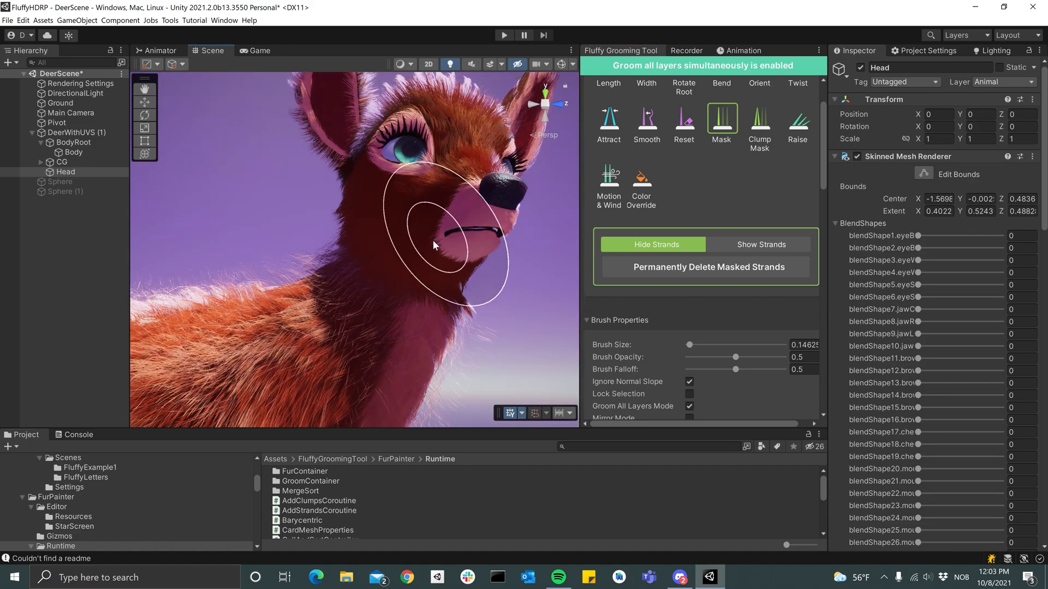
mouse_move(516, 236)
left_mouse_down("alt")
mouse_move(487, 252)
mouse_move(490, 266)
mouse_move(440, 255)
mouse_move(464, 251)
mouse_move(412, 218)
mouse_move(382, 181)
mouse_move(421, 206)
mouse_move(440, 273)
mouse_move(491, 286)
left_mouse_up("alt")
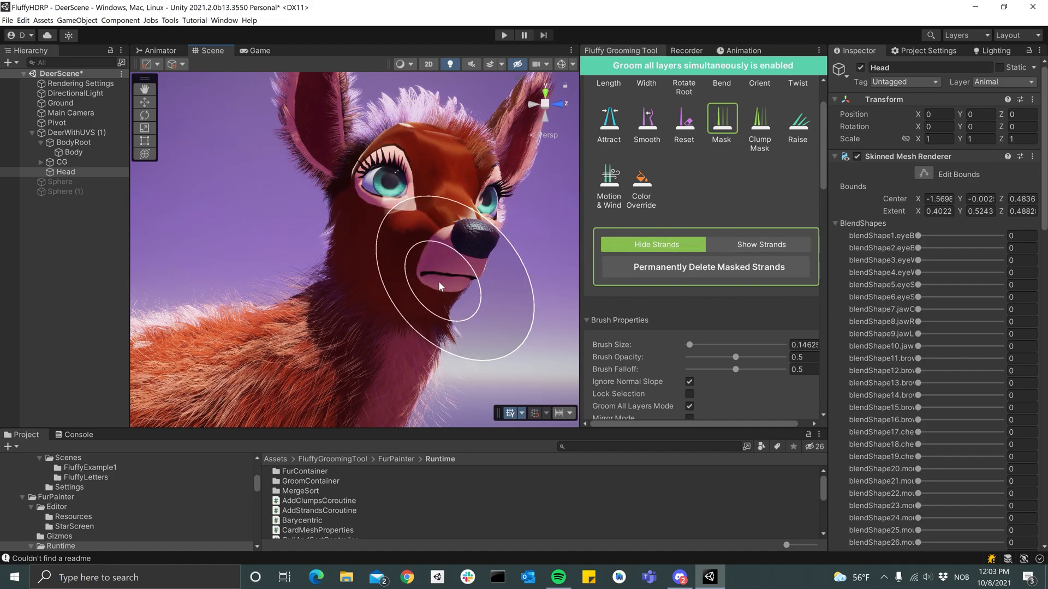
Step: Turn off Ignore Normal Slope, shrink the brush to about 0.037 and switch the Mask brush to Show Strands
scroll(650, 313, "down", 3)
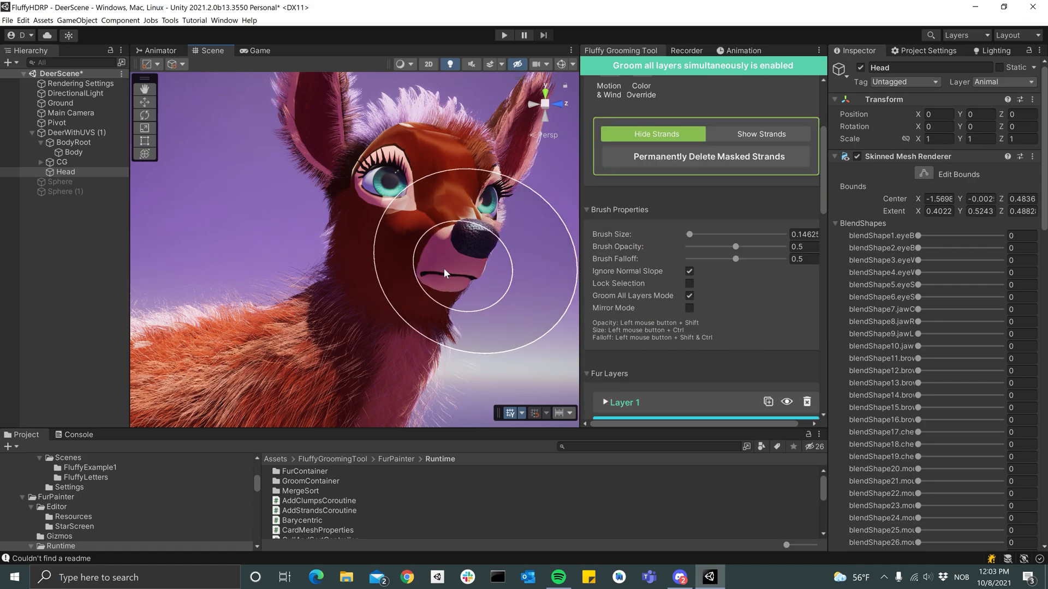
left_click(690, 271)
left_click_drag(432, 228, 405, 231, "ctrl")
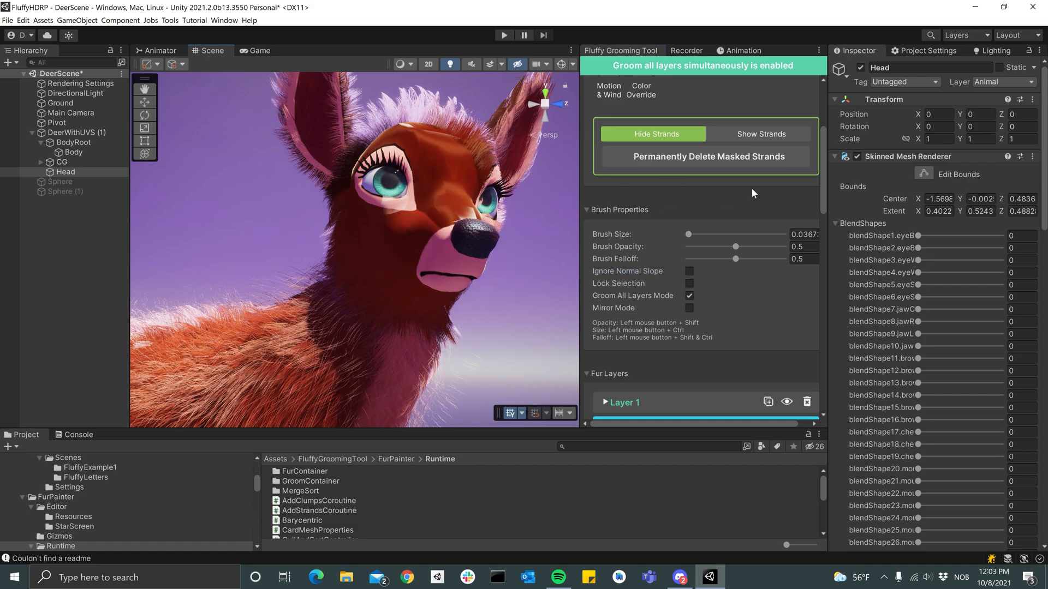
left_click(746, 135)
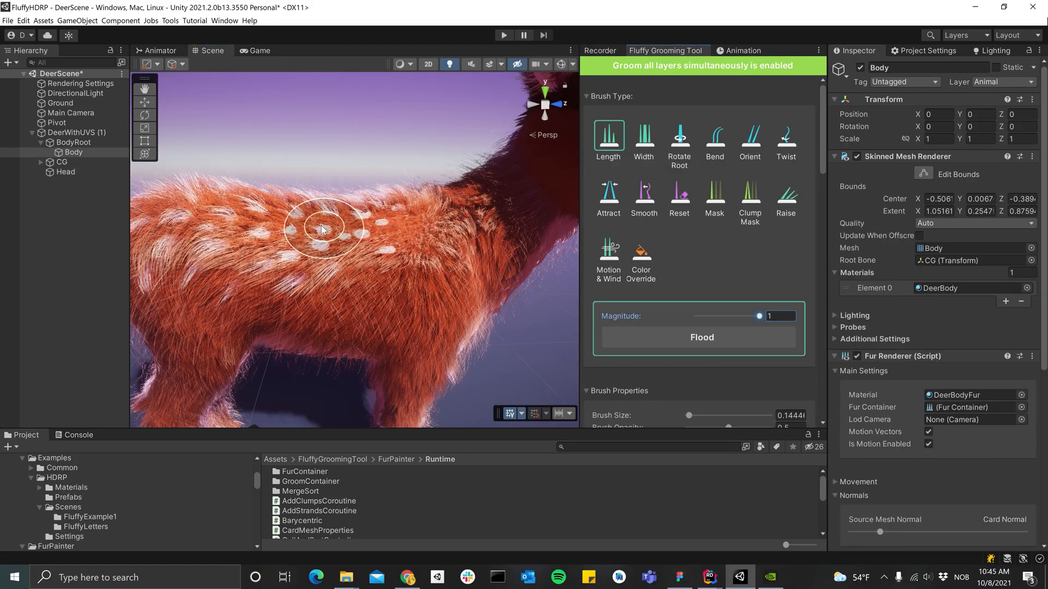
Step: Brush the fur along the deer's back with the Length brush at magnitude 1, and again at magnitude 0
mouse_move(299, 228)
left_mouse_down()
mouse_move(278, 226)
mouse_move(409, 215)
mouse_move(206, 234)
mouse_move(414, 229)
left_mouse_up()
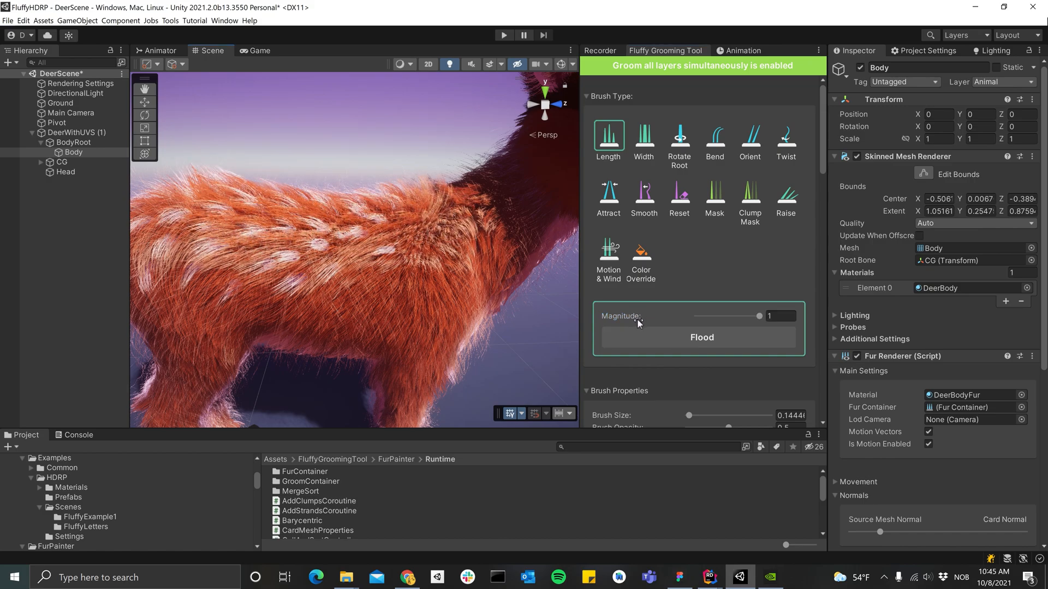
left_click_drag(707, 318, 674, 315)
mouse_move(464, 242)
left_mouse_down("alt")
mouse_move(392, 264)
mouse_move(213, 225)
mouse_move(174, 232)
mouse_move(417, 228)
left_mouse_up("alt")
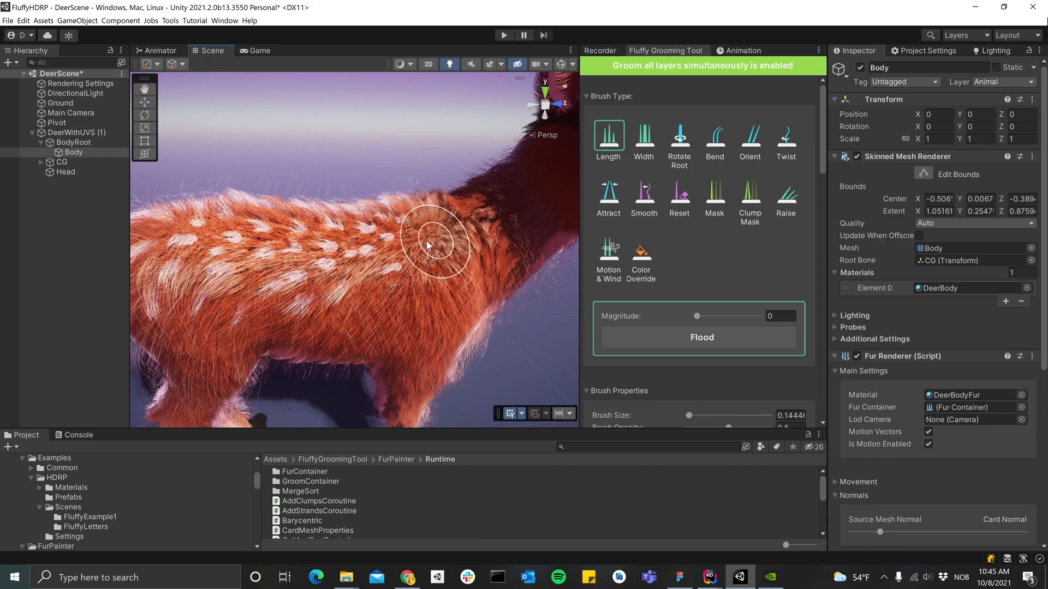
Step: Compare the Length brush magnitude with Layer 1's height range and set the magnitude to 1
scroll(644, 262, "down", 4)
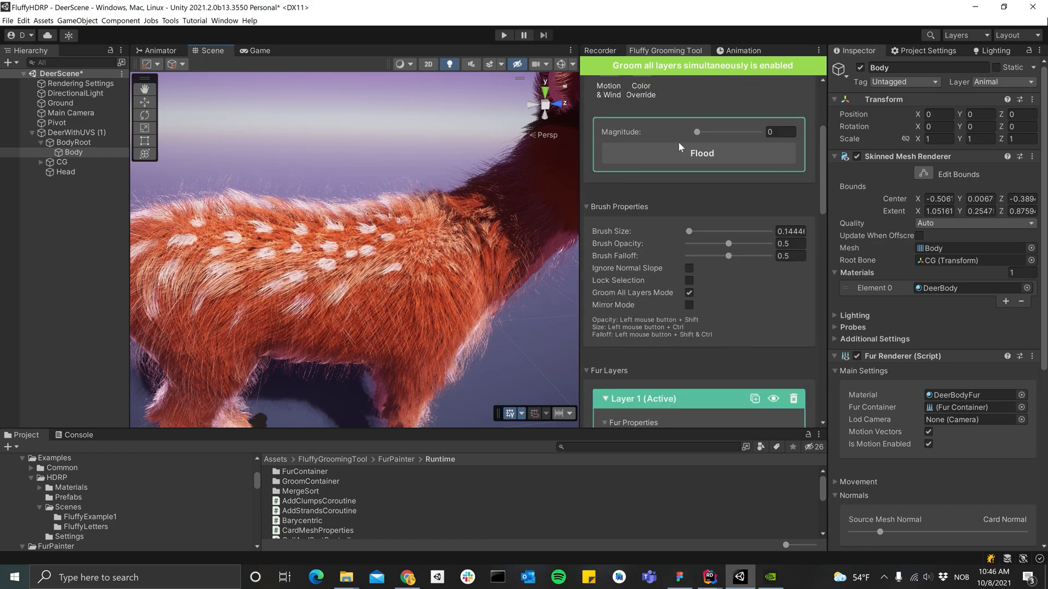
scroll(689, 143, "down", 5)
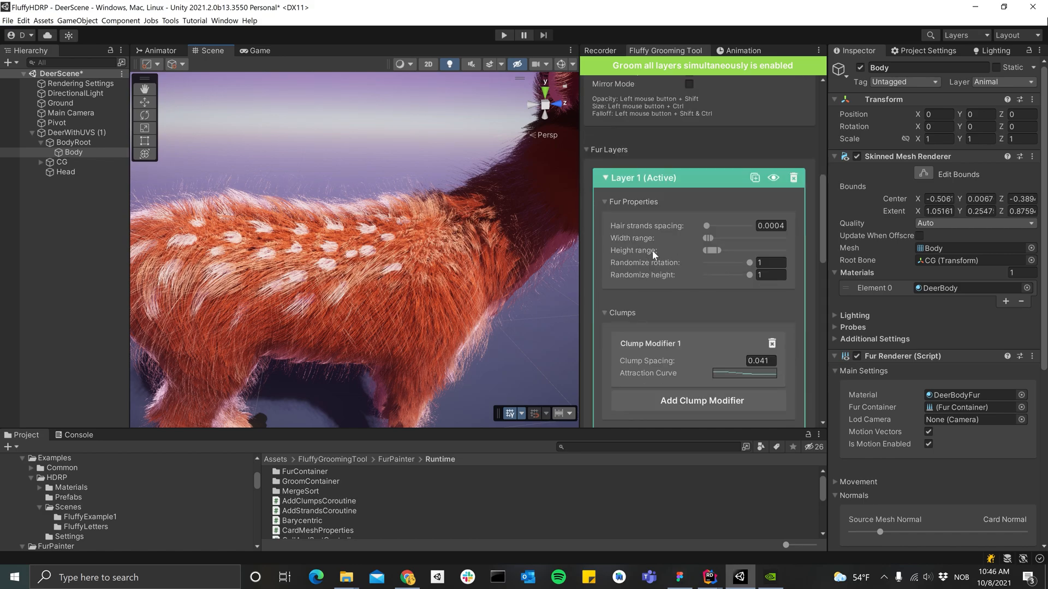
scroll(684, 243, "up", 3)
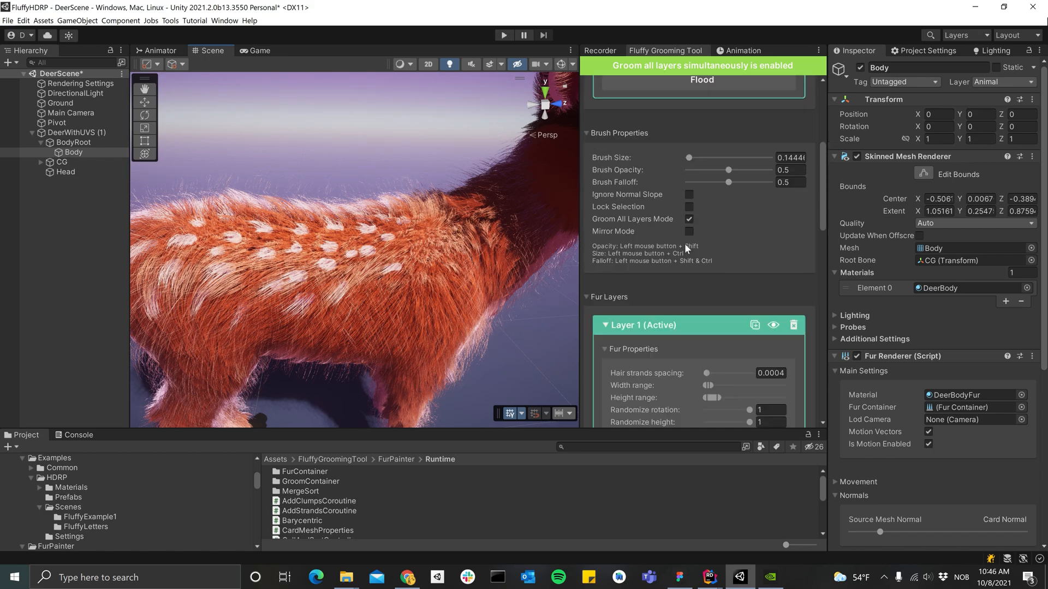
scroll(681, 171, "up", 2)
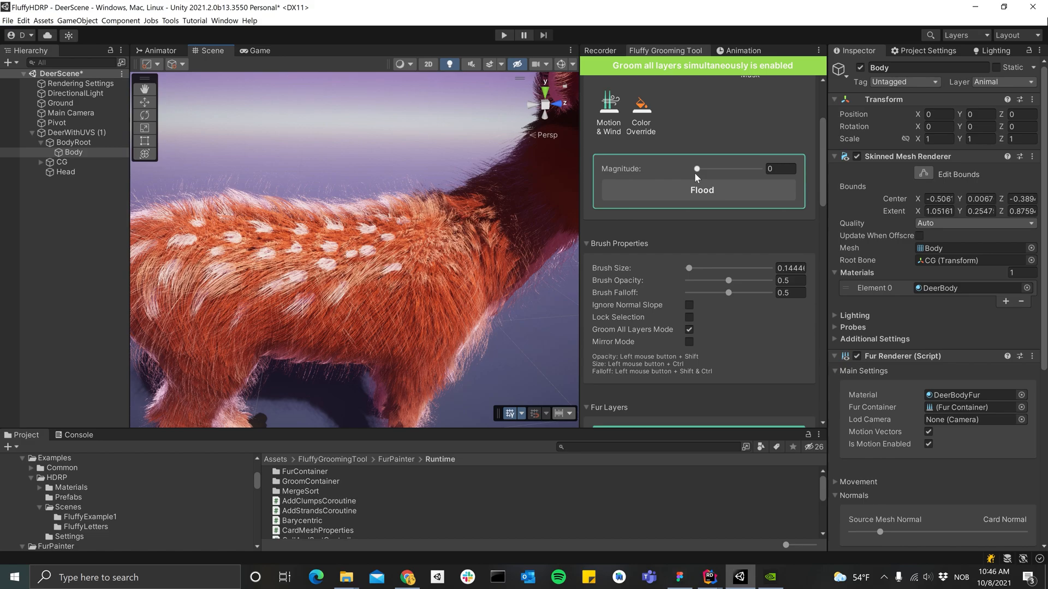
scroll(699, 225, "down", 5)
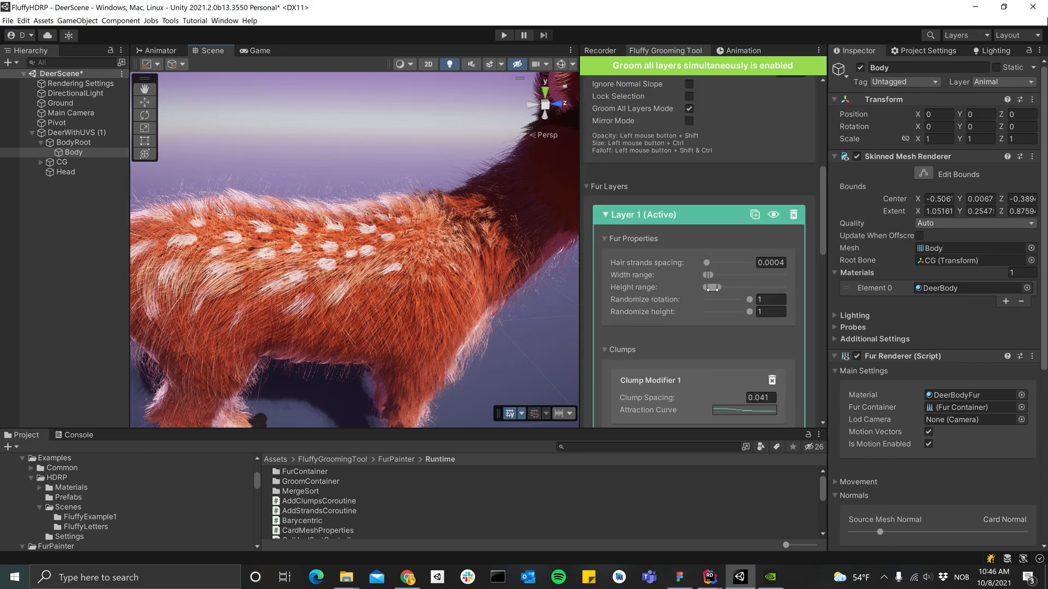
scroll(704, 228, "up", 4)
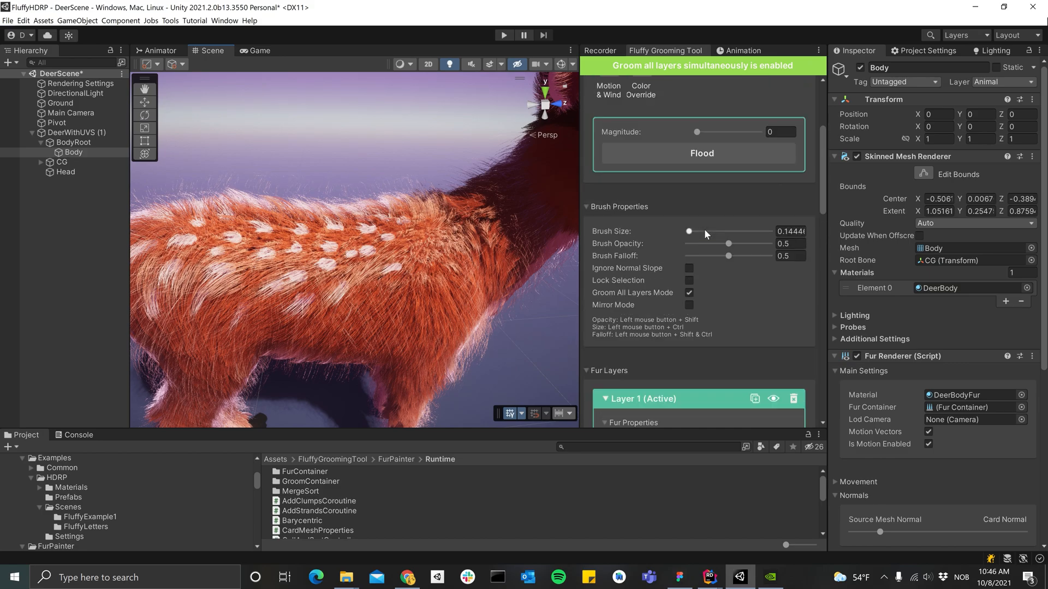
scroll(705, 211, "up", 2)
left_click_drag(697, 206, 759, 206)
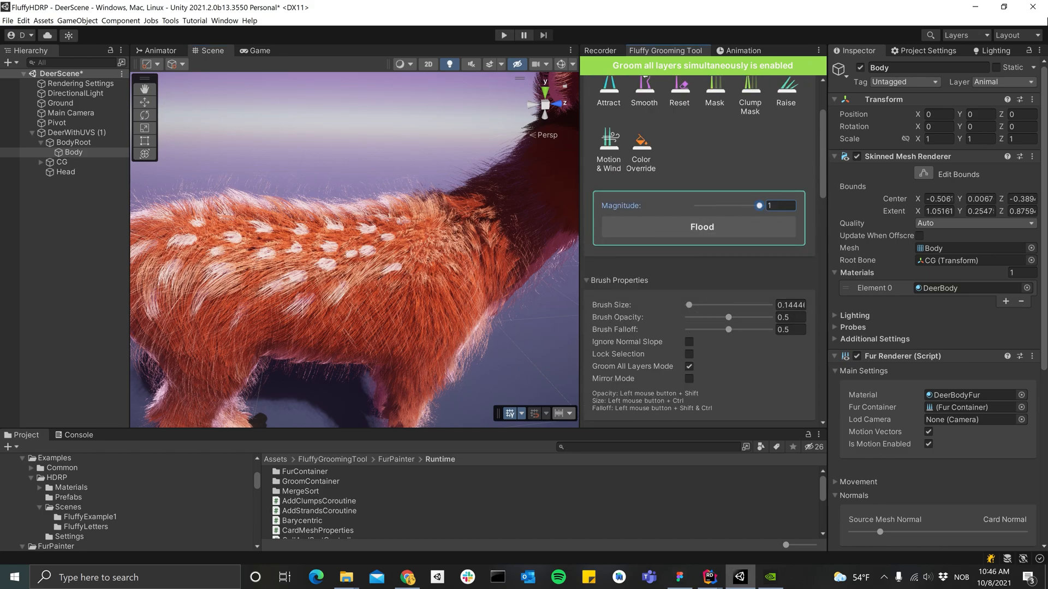
Step: Shift the deer body's Layer 1 height range toward lower values
scroll(738, 235, "down", 7)
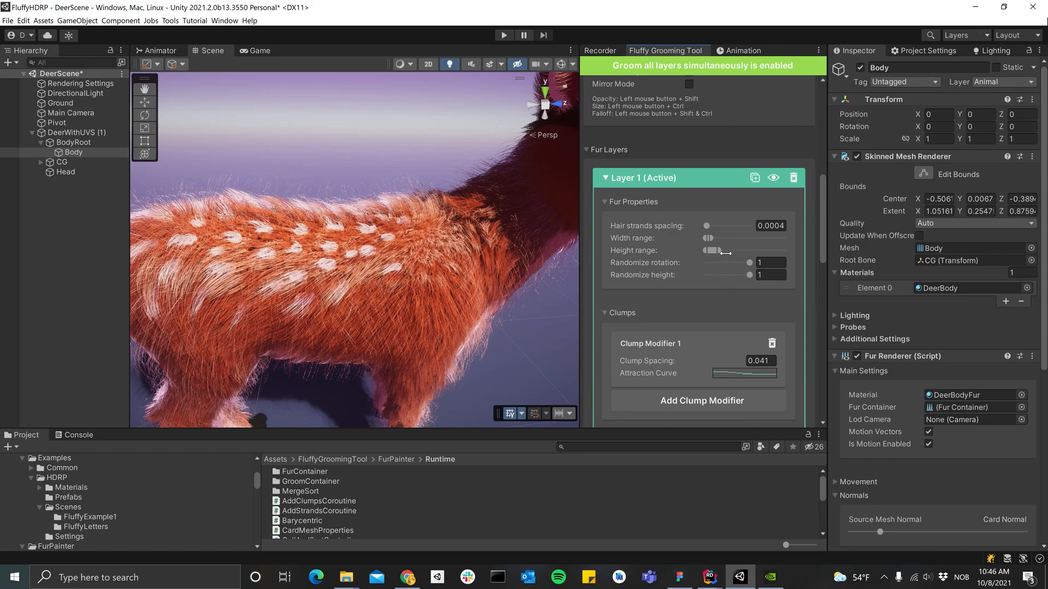
left_click_drag(418, 273, 408, 249, "alt")
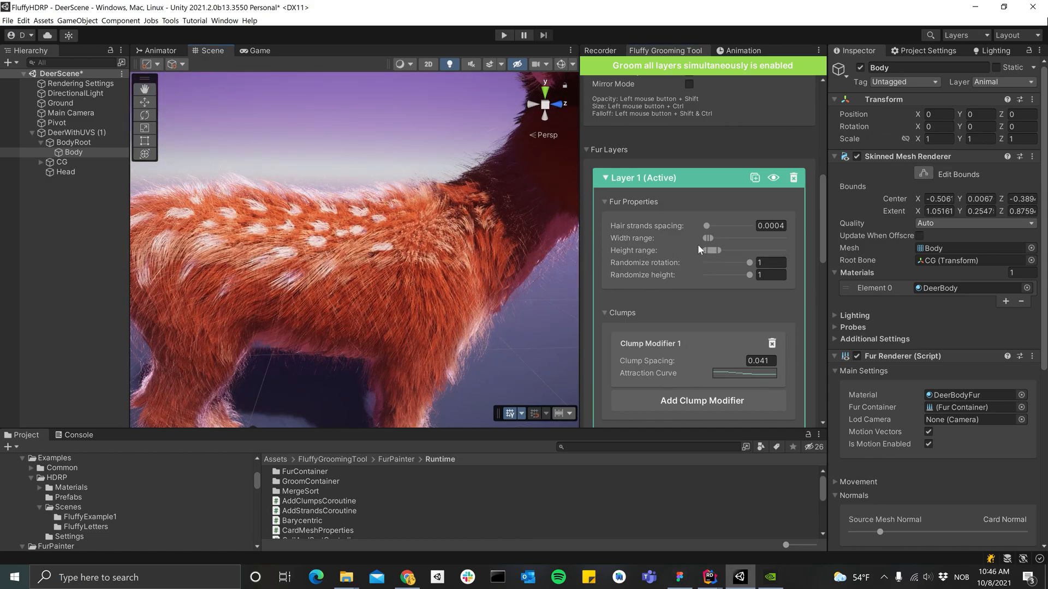
left_click_drag(709, 251, 694, 251)
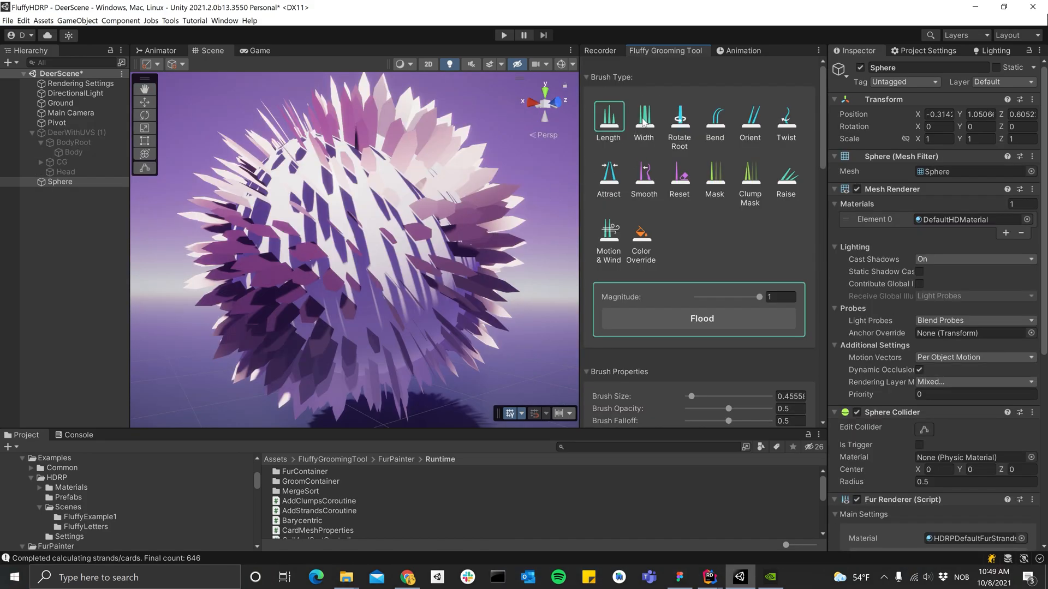
Step: Brush the sphere's strands with the Width brush at magnitude 1, and again at magnitude 0
left_click(643, 118)
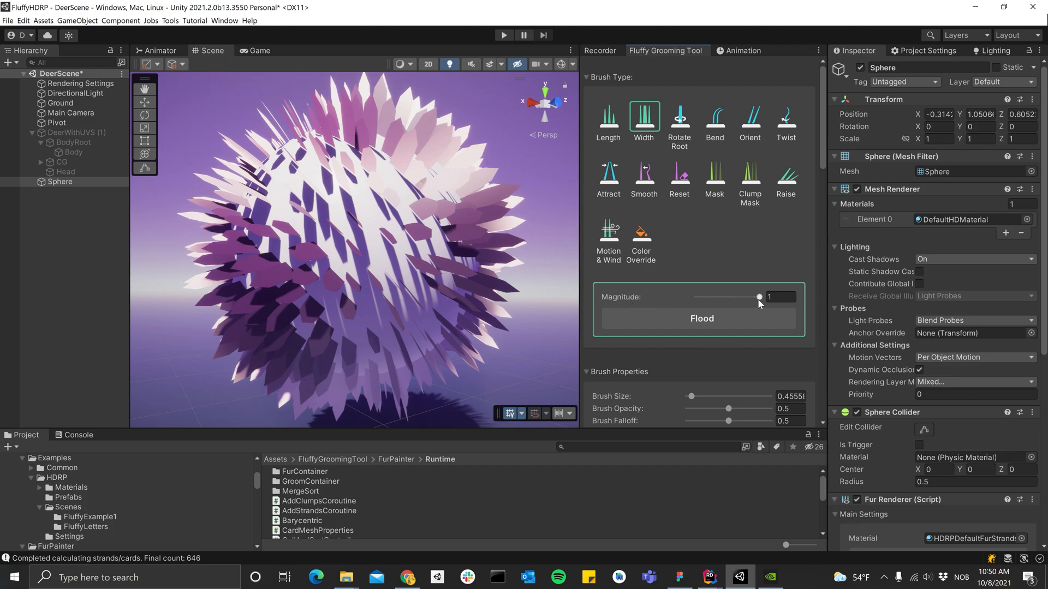
mouse_move(388, 239)
left_mouse_down()
mouse_move(385, 218)
mouse_move(285, 243)
left_mouse_up()
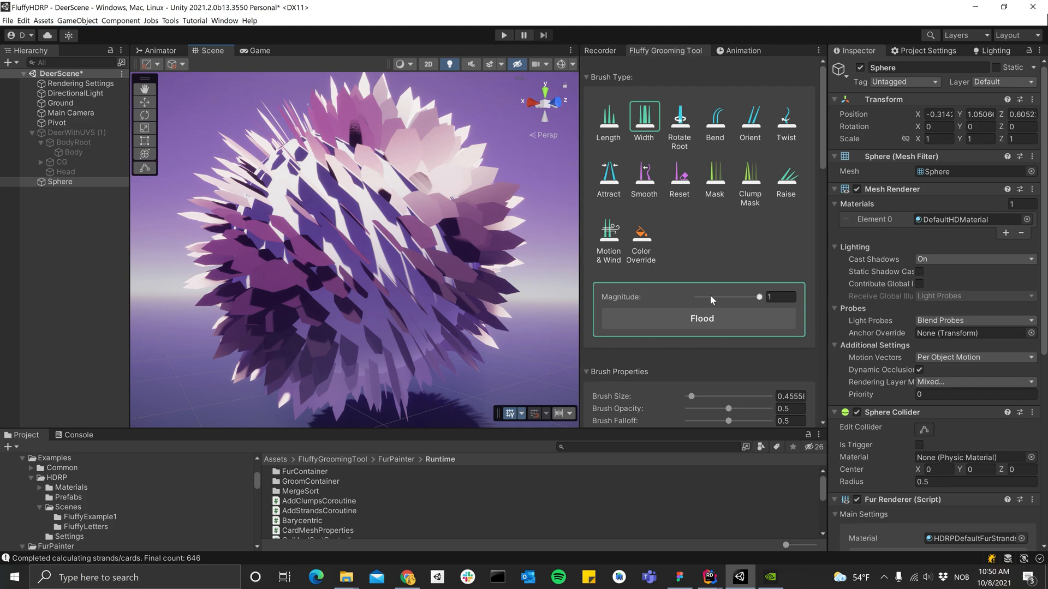
left_click_drag(710, 295, 692, 297)
mouse_move(283, 244)
left_mouse_down()
mouse_move(358, 210)
mouse_move(422, 218)
mouse_move(421, 248)
left_mouse_up()
Step: Compare the Width brush magnitude with Layer 1's width range and shift the sphere's width range toward higher values
scroll(695, 240, "down", 5)
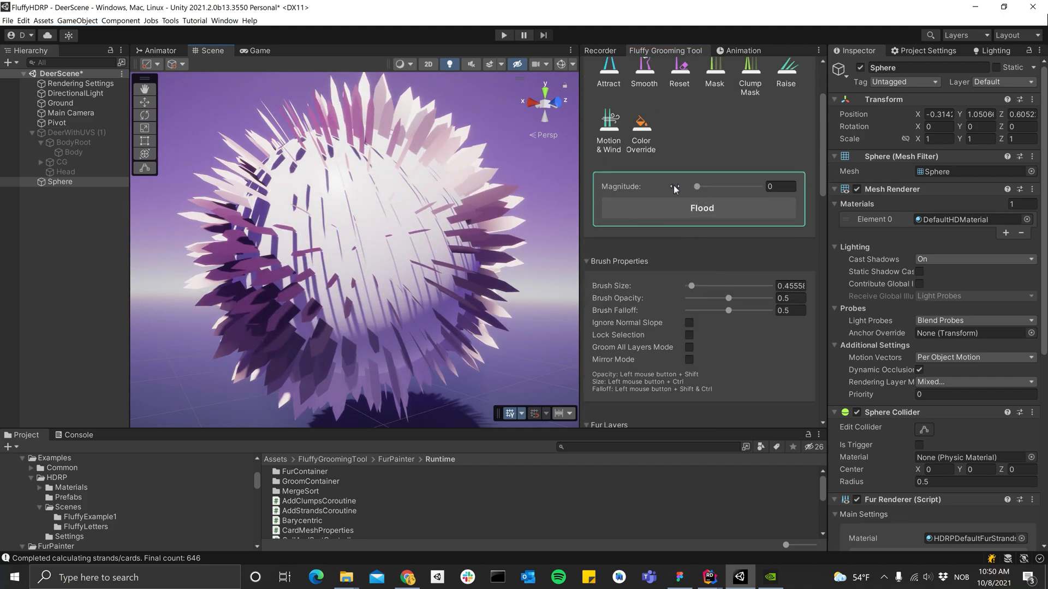
scroll(687, 170, "down", 3)
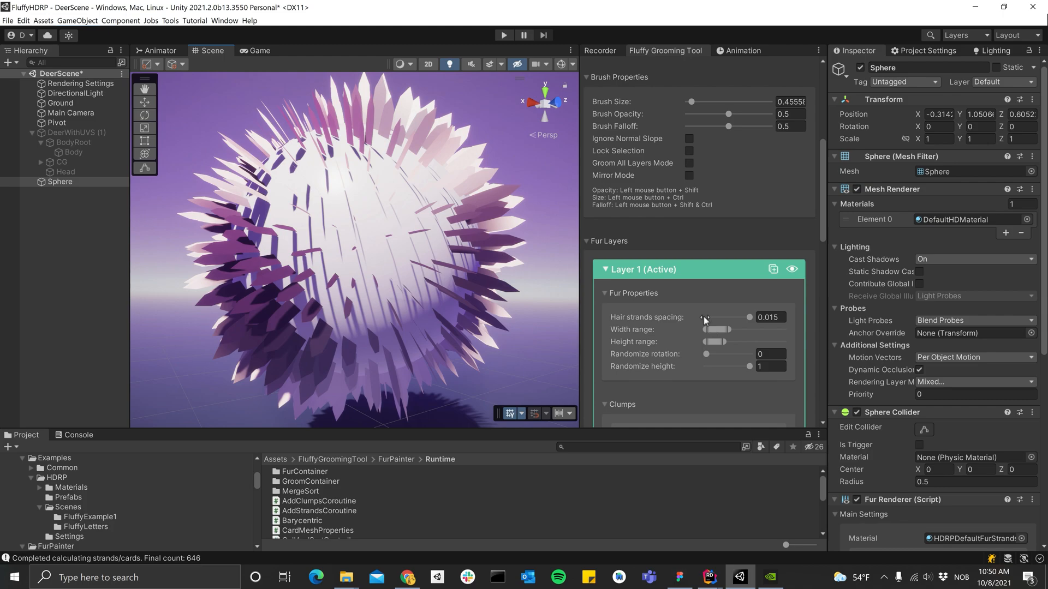
scroll(689, 273, "up", 3)
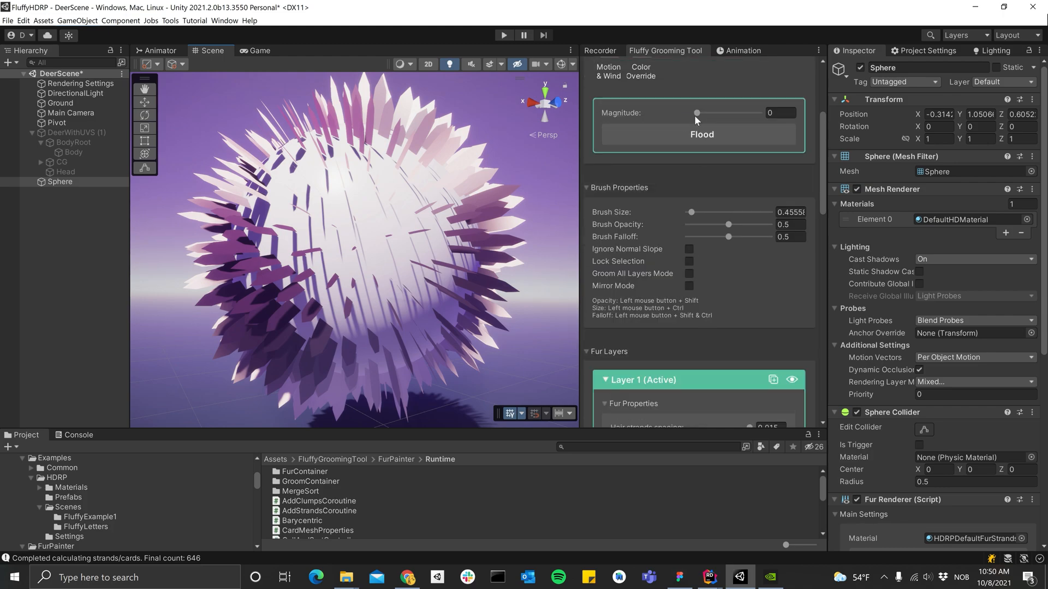
scroll(704, 164, "down", 3)
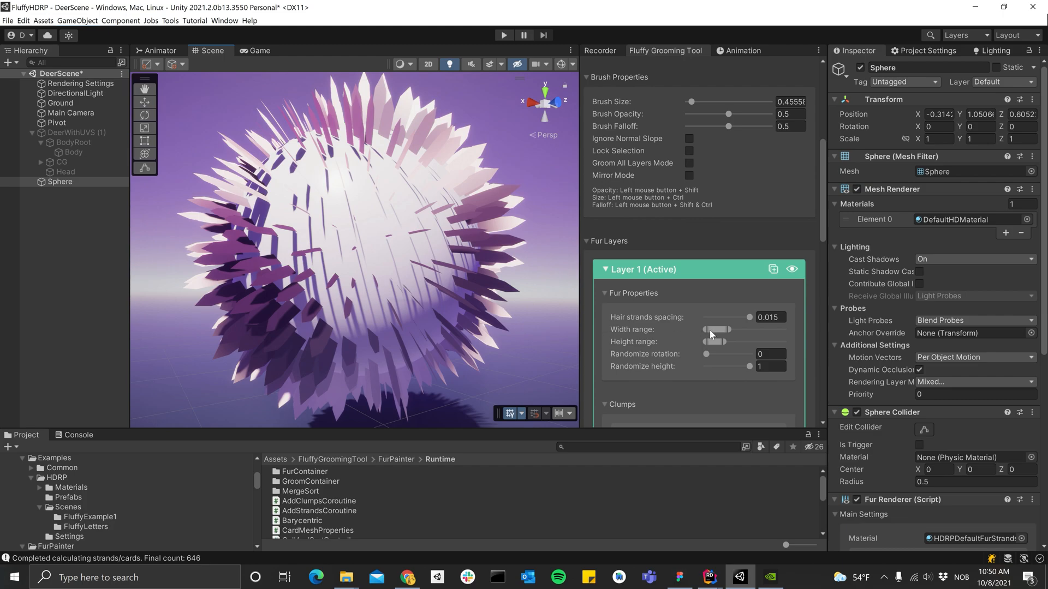
scroll(710, 299, "up", 4)
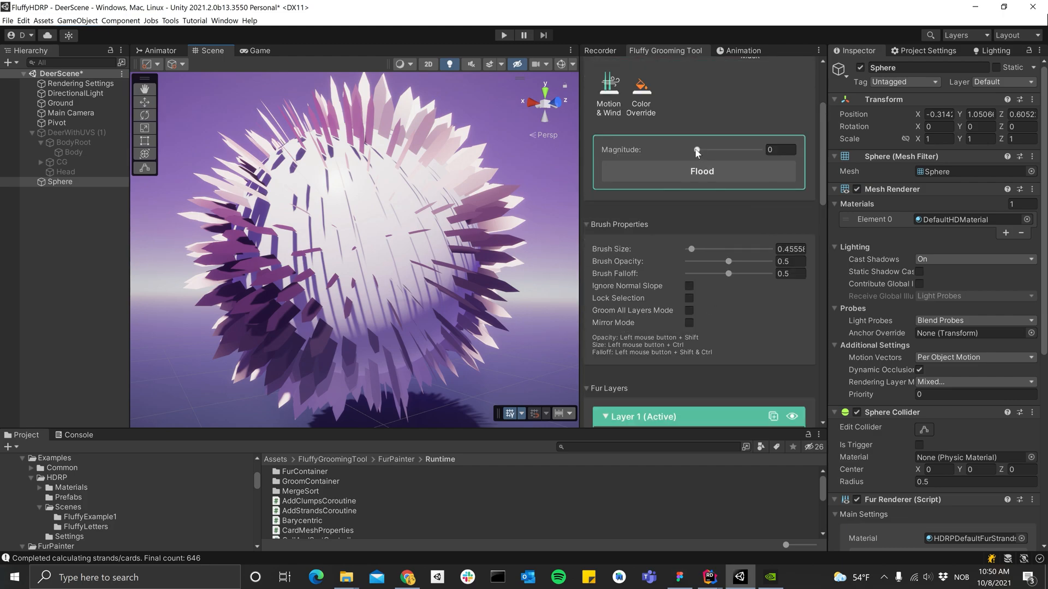
scroll(758, 165, "down", 4)
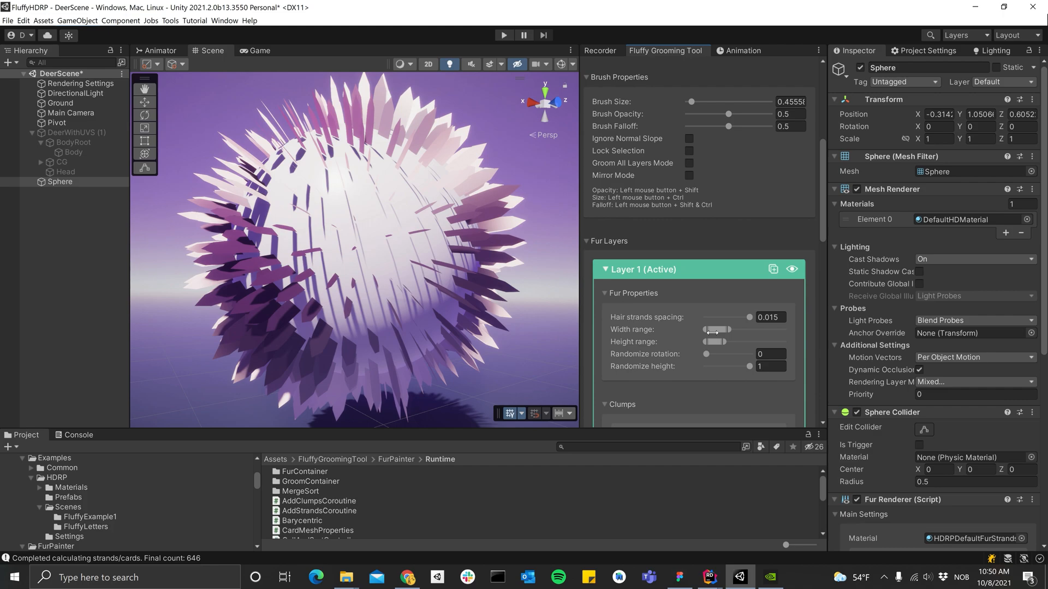
left_click_drag(713, 331, 750, 333)
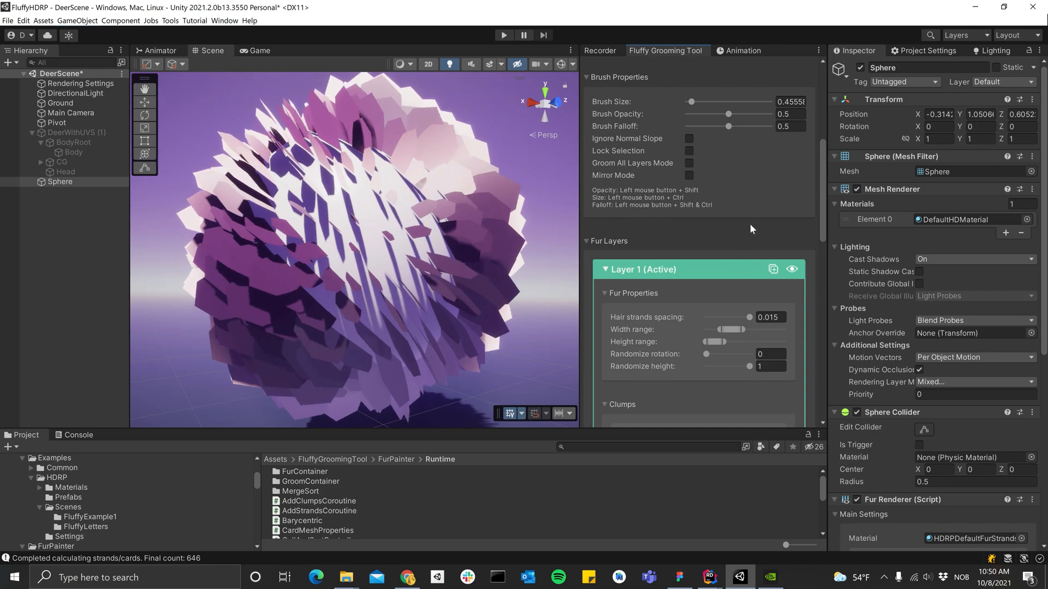
scroll(749, 223, "up", 5)
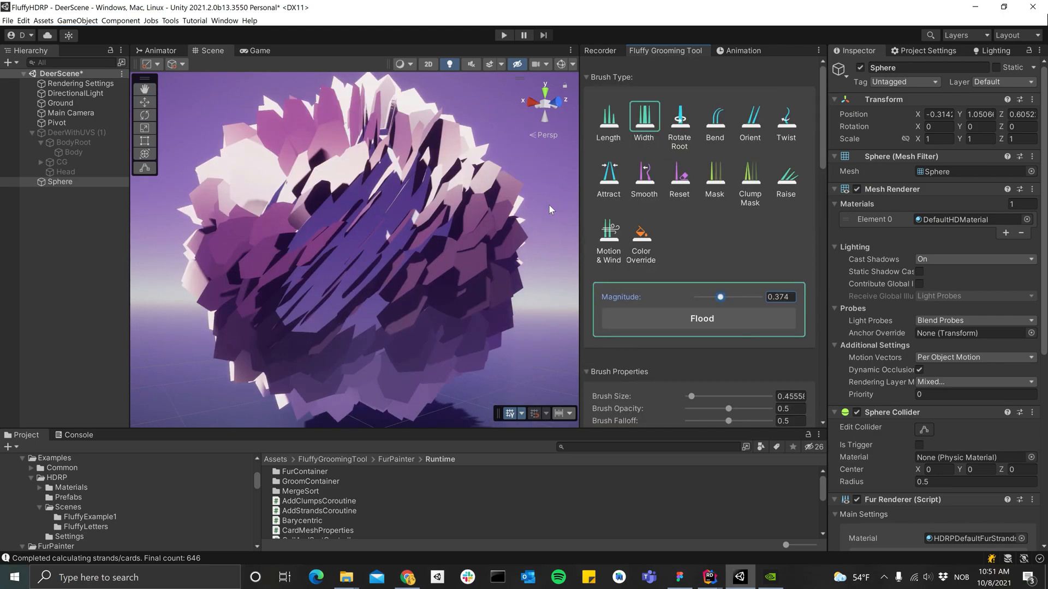
Step: Turn the roots of the sphere's strands with the Rotate Root brush
left_click(680, 123)
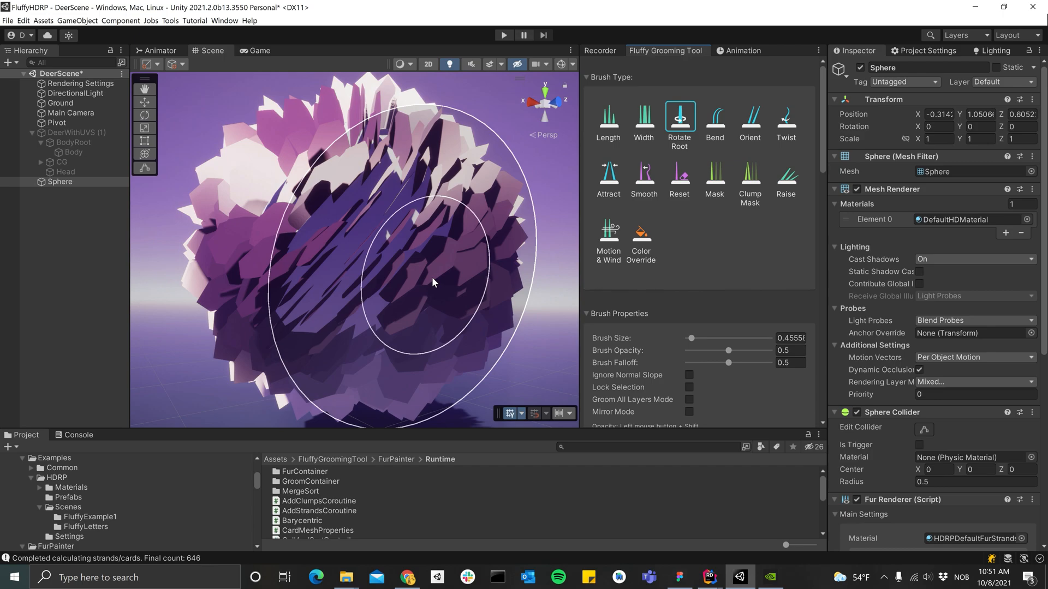
mouse_move(399, 224)
left_mouse_down()
mouse_move(387, 184)
mouse_move(352, 155)
mouse_move(375, 188)
mouse_move(378, 247)
mouse_move(282, 253)
mouse_move(267, 223)
mouse_move(322, 188)
mouse_move(436, 202)
mouse_move(351, 98)
mouse_move(370, 270)
mouse_move(398, 256)
left_mouse_up()
Step: Test Layer 1's randomize rotation at 1 together with the Rotate Root brush, and return it to 0
scroll(710, 237, "down", 1)
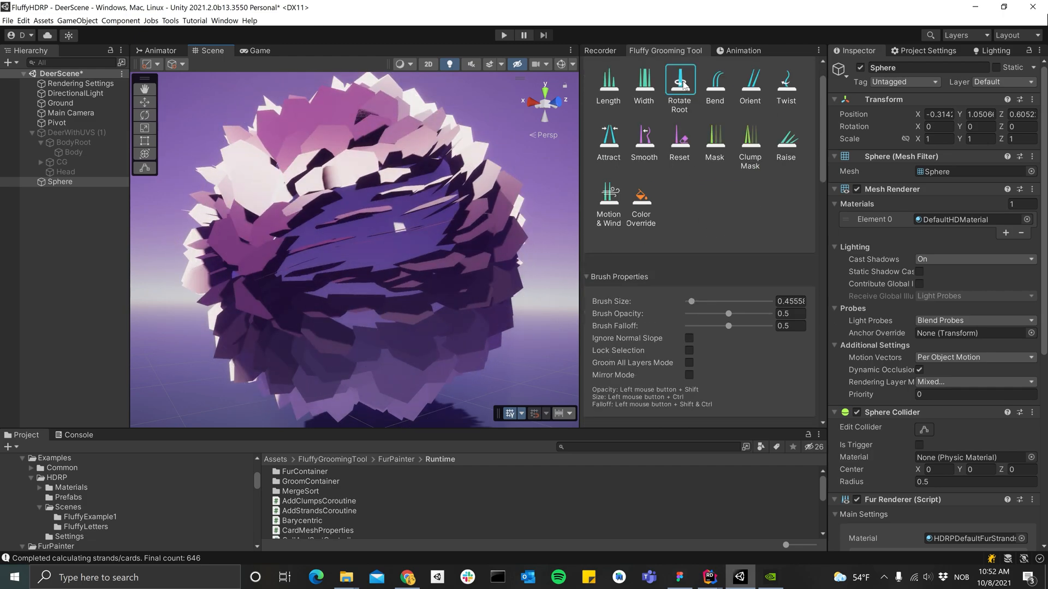
scroll(693, 180, "down", 8)
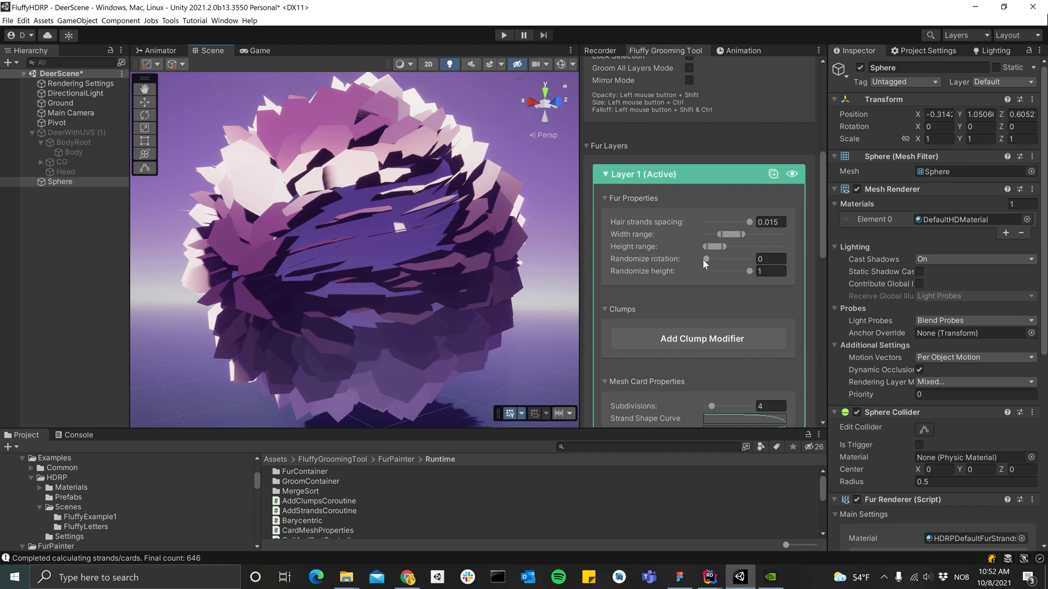
left_click_drag(705, 259, 726, 259)
mouse_move(535, 258)
left_mouse_down()
mouse_move(412, 246)
mouse_move(565, 254)
mouse_move(386, 224)
left_mouse_up()
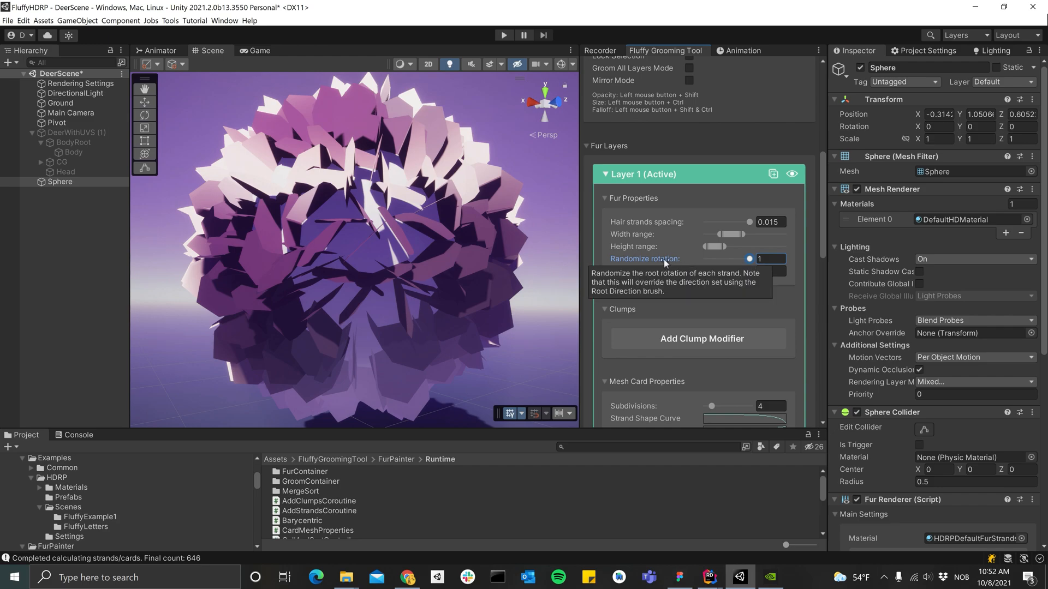
left_click_drag(749, 260, 658, 260)
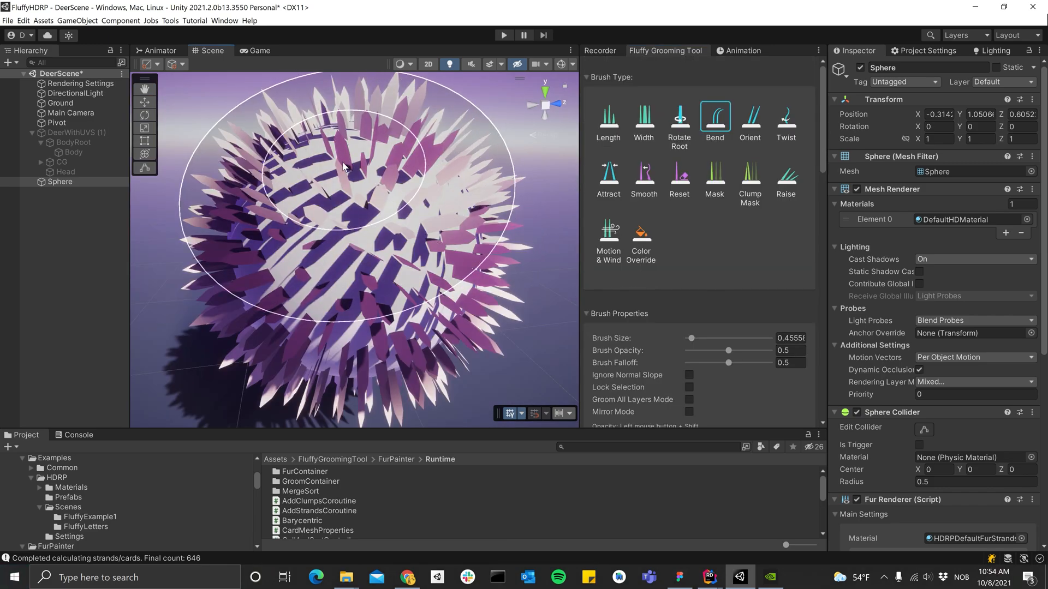
Step: Brush the sphere's strands with the Bend brush, and change their direction with the Orient brush
mouse_move(344, 166)
left_mouse_down()
mouse_move(315, 162)
mouse_move(398, 162)
mouse_move(316, 155)
mouse_move(304, 199)
mouse_move(339, 257)
mouse_move(334, 134)
left_mouse_up()
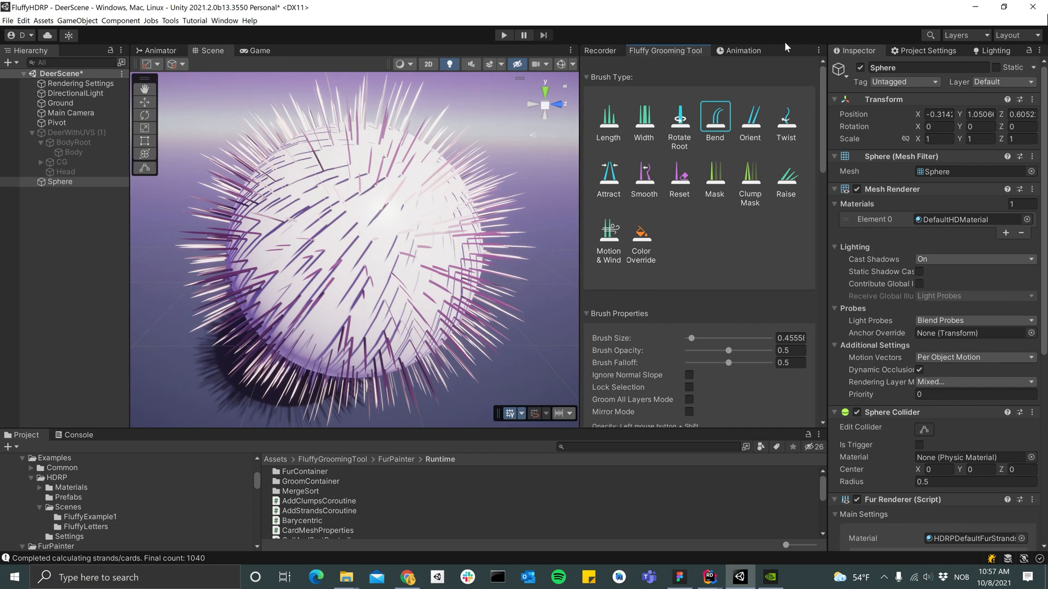
left_click(751, 120)
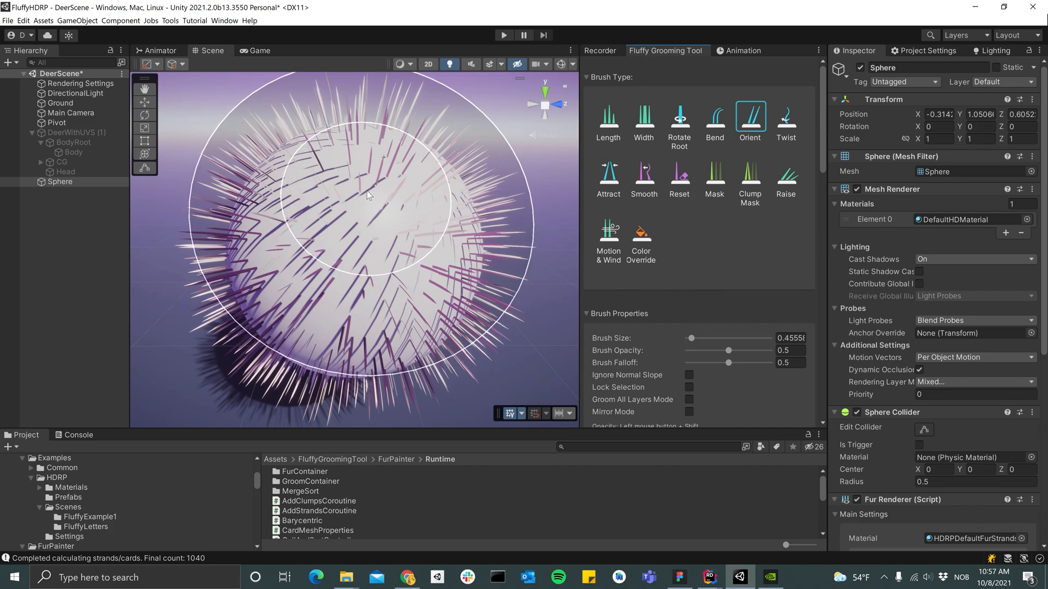
mouse_move(349, 183)
left_mouse_down()
mouse_move(371, 182)
mouse_move(340, 177)
left_mouse_up()
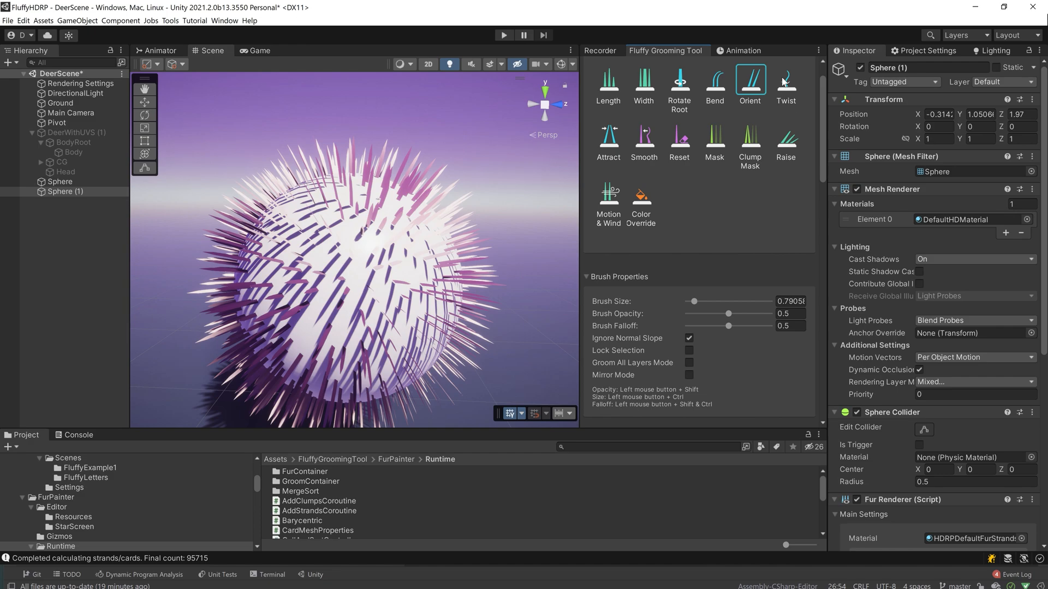
Step: Twist the hair strands of Sphere (1) with the Twist brush at twist amount 1 and spread 0.3
left_click(783, 82)
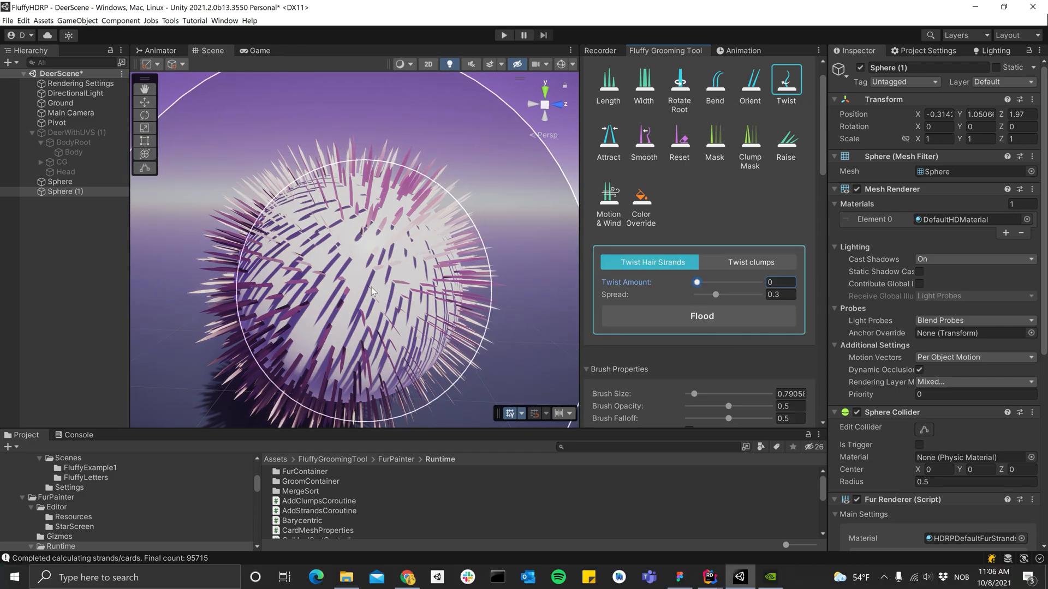
left_click_drag(369, 295, 360, 289)
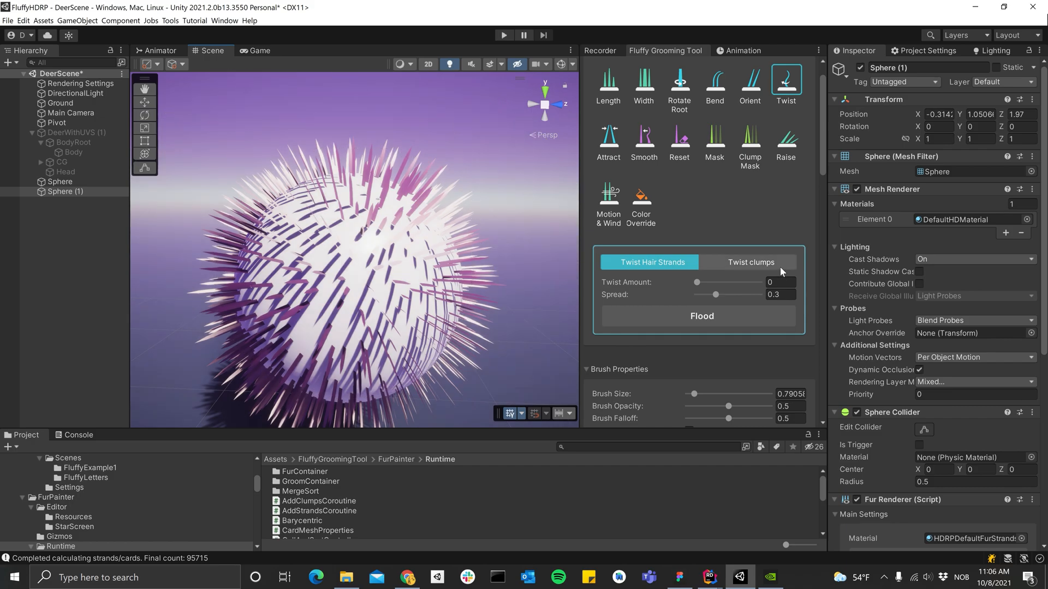
mouse_move(371, 246)
left_mouse_down()
mouse_move(358, 218)
mouse_move(392, 231)
mouse_move(369, 252)
left_mouse_up()
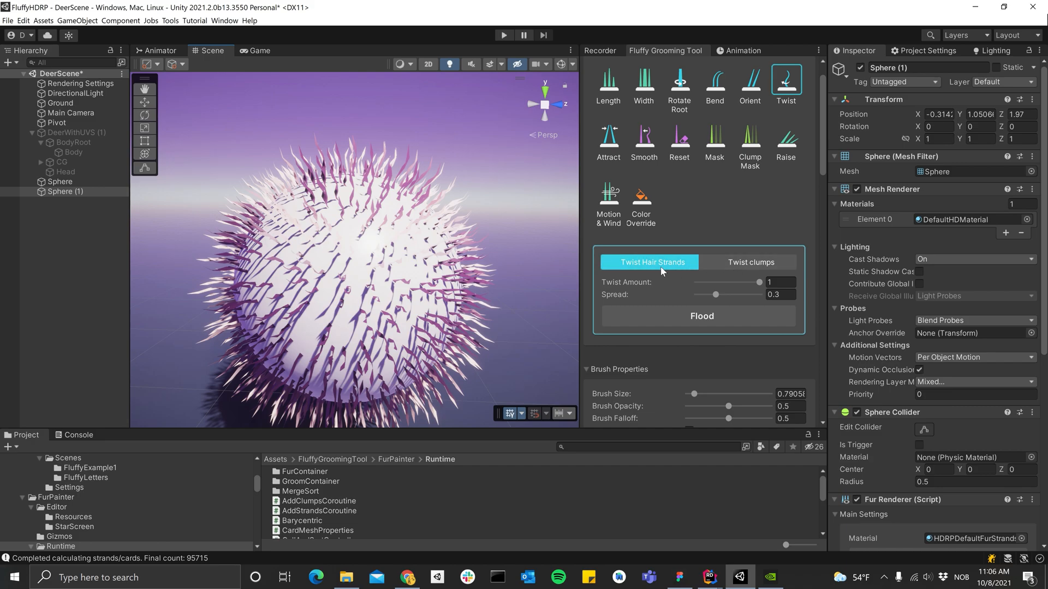
Step: Set the mesh card subdivisions of the active fur layer on Sphere (1) to 14
scroll(687, 276, "down", 15)
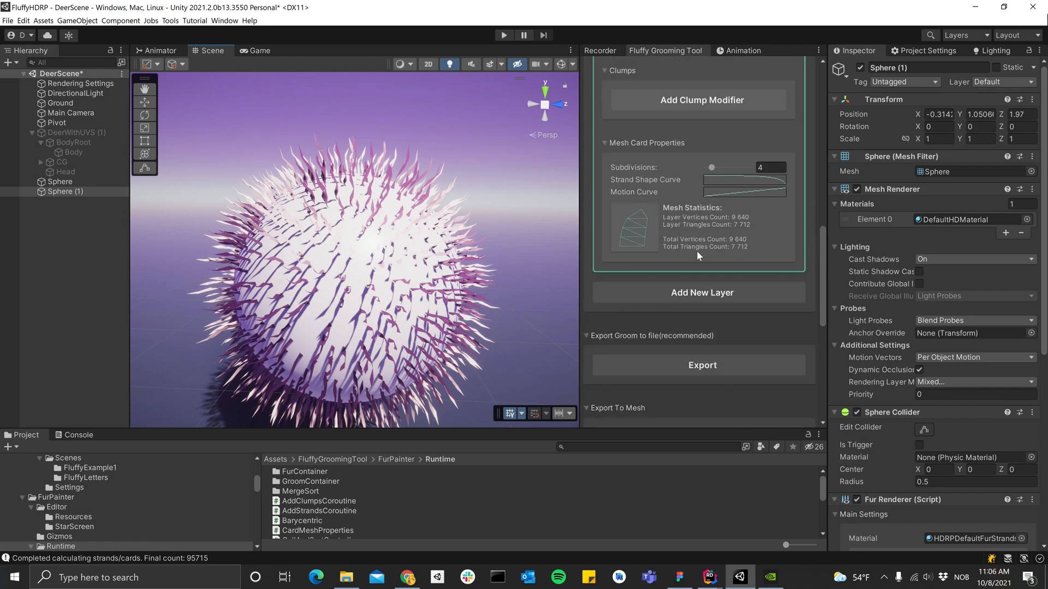
scroll(676, 229, "up", 1)
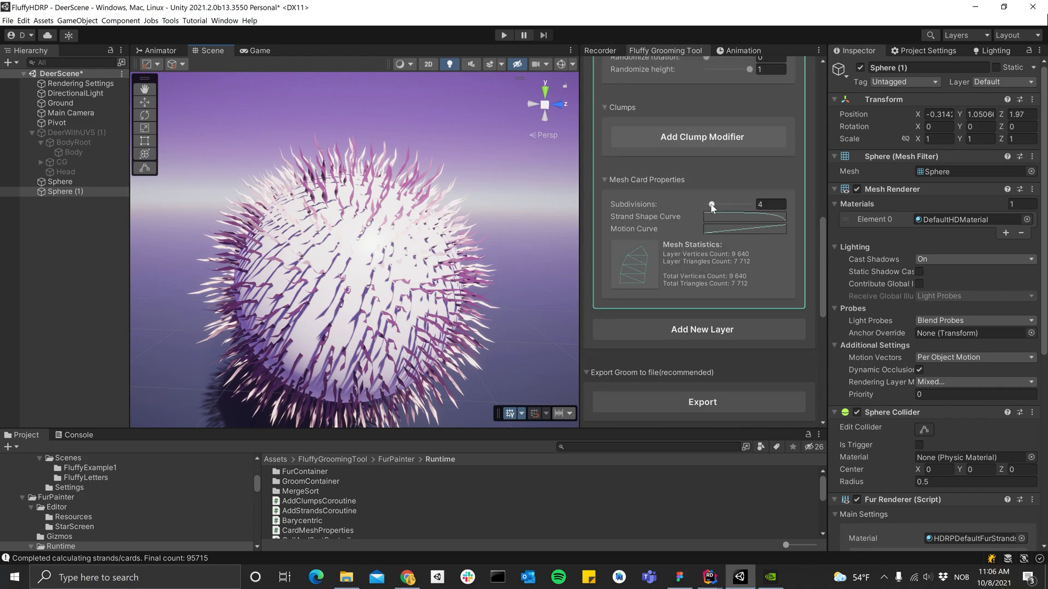
left_click_drag(711, 206, 732, 206)
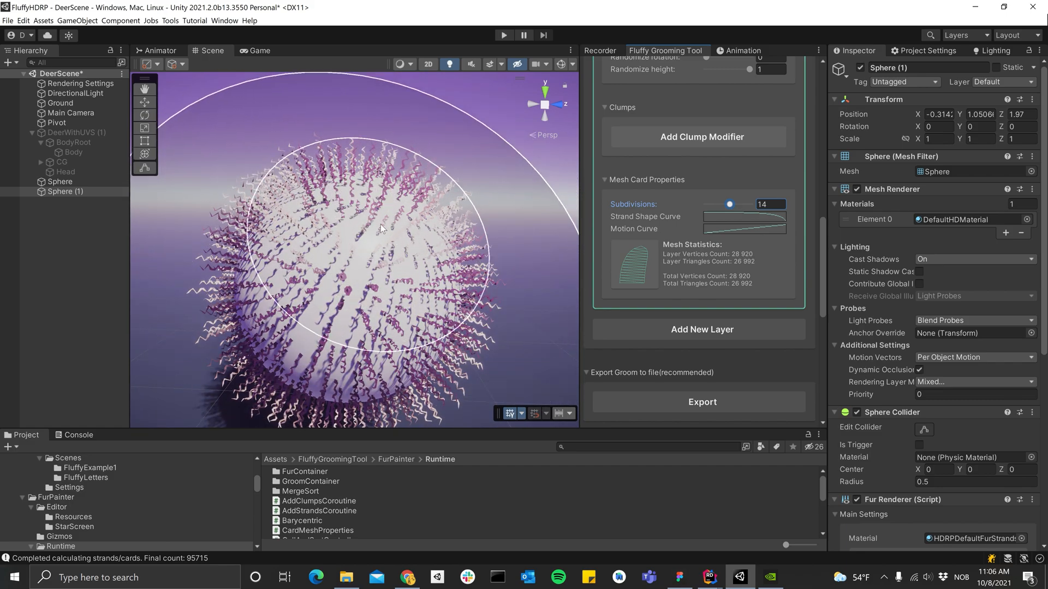
Step: Brush the strands of Sphere (1) with the Twist brush at spread 1, and again at spread 0.05
scroll(702, 160, "up", 10)
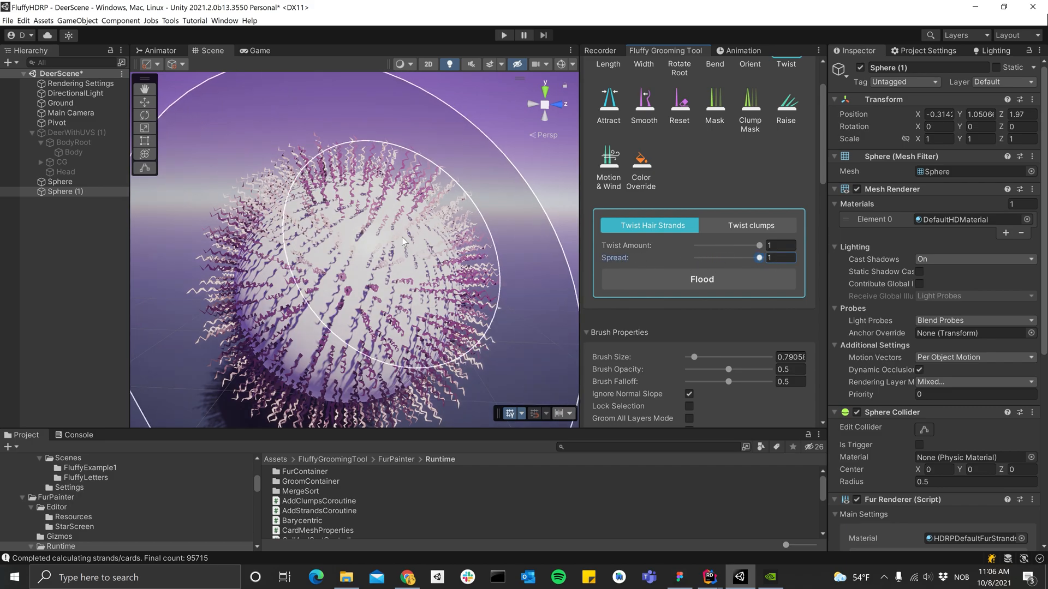
mouse_move(364, 241)
left_mouse_down()
mouse_move(355, 246)
mouse_move(491, 229)
left_mouse_up()
left_click_drag(717, 258, 700, 257)
mouse_move(392, 235)
left_mouse_down()
mouse_move(349, 229)
mouse_move(381, 232)
left_mouse_up()
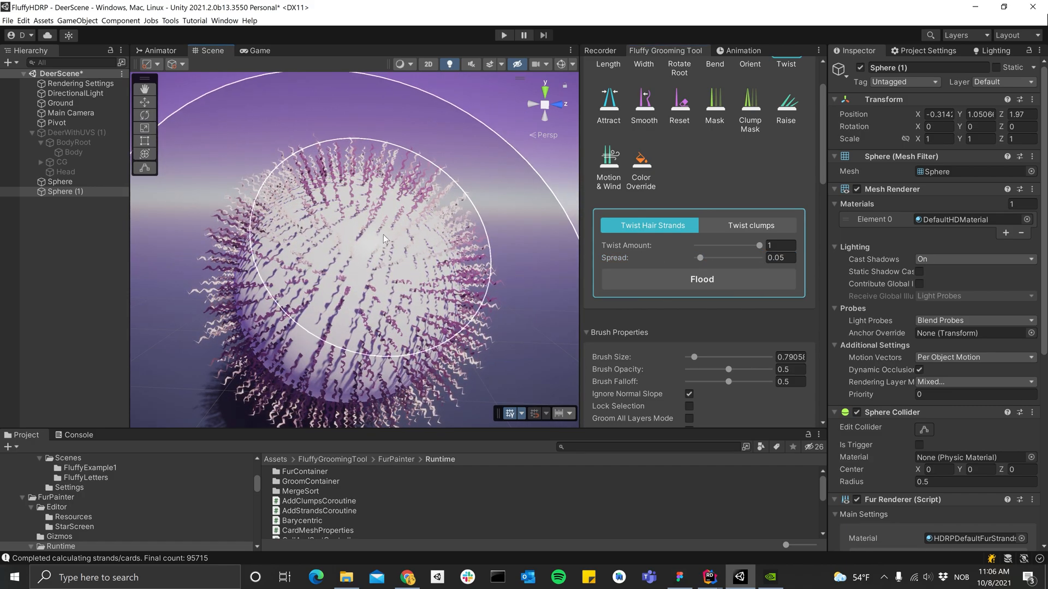
scroll(371, 241, "down", 5)
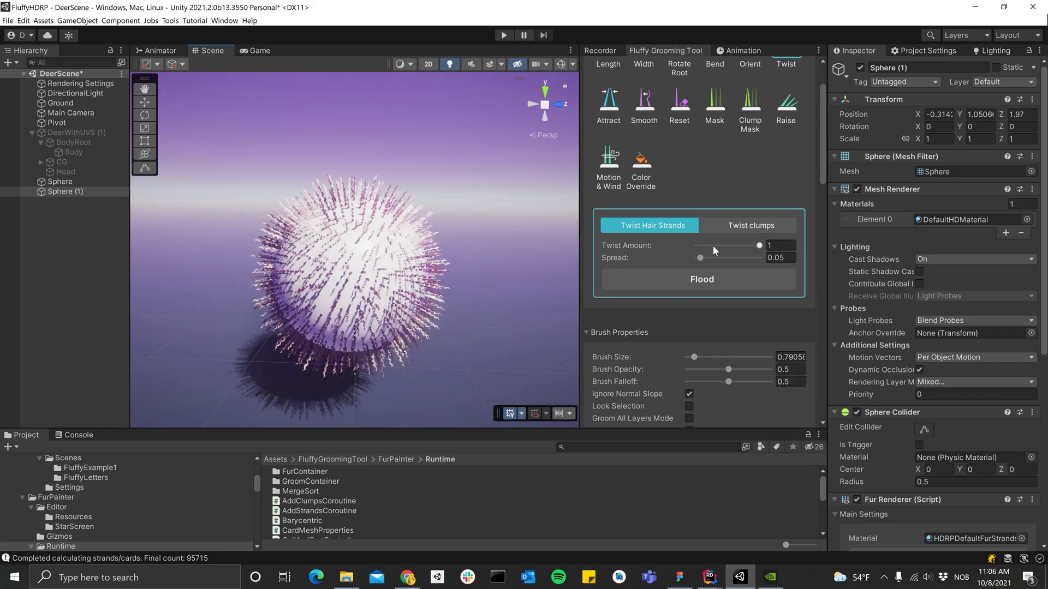
scroll(400, 237, "up", 5)
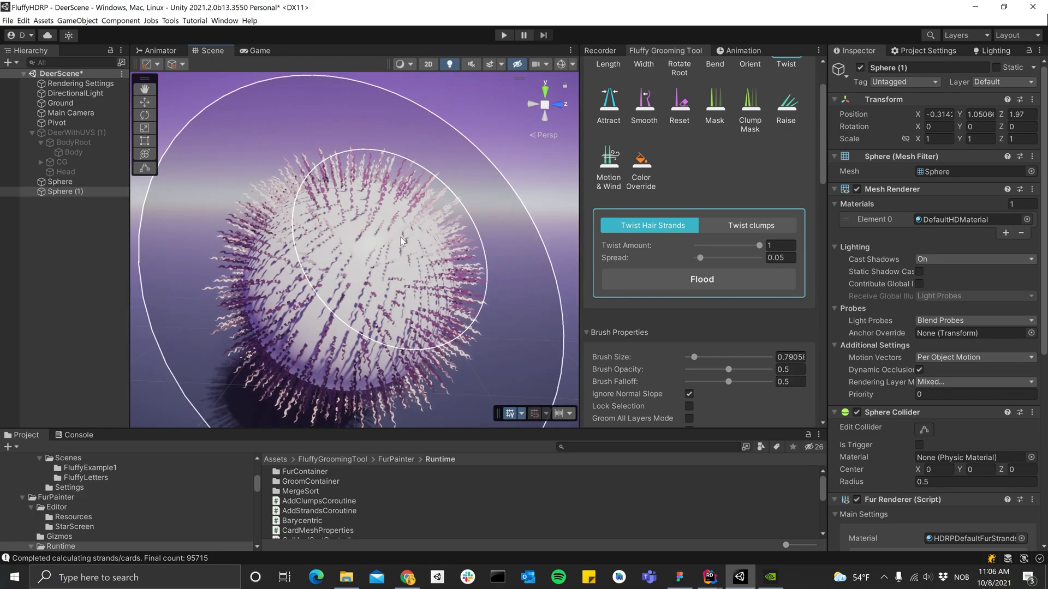
Step: Brush the strands of Sphere (1) with lower twist amounts of 0.099 and 0.591
left_click(703, 244)
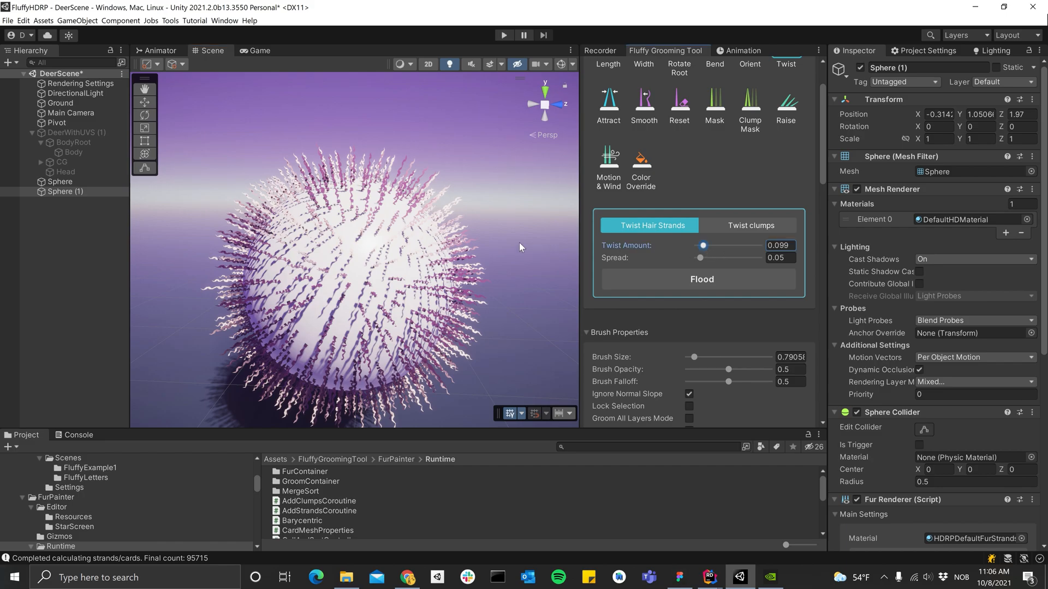
scroll(397, 241, "up", 4)
mouse_move(397, 195)
left_mouse_down()
mouse_move(341, 179)
mouse_move(323, 223)
mouse_move(381, 221)
mouse_move(349, 273)
mouse_move(377, 235)
left_mouse_up()
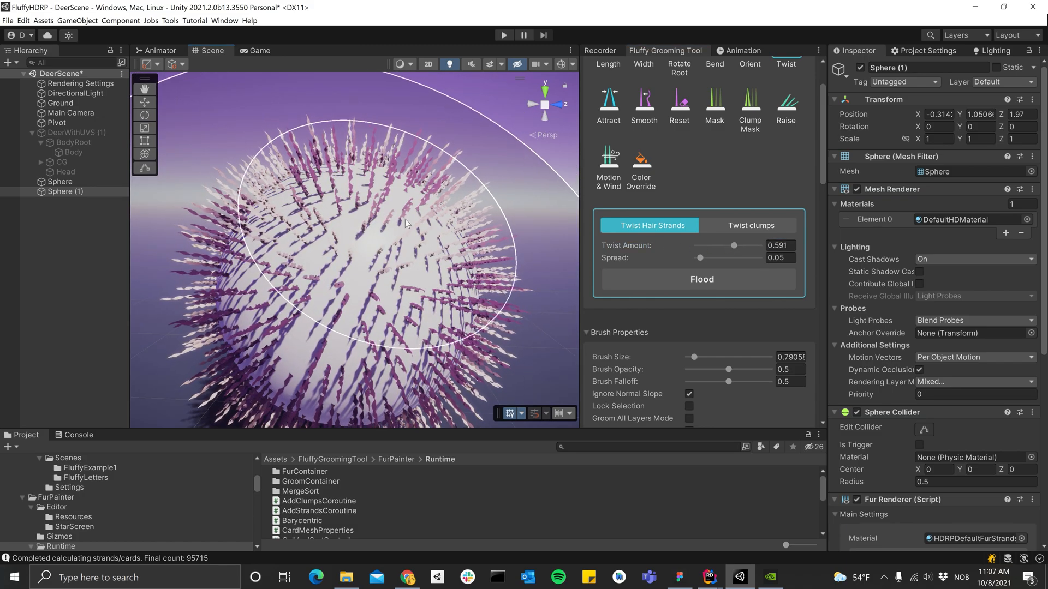
Step: Make the original Sphere the object being groomed, and bring it into the scene view
right_click_drag(355, 237, 294, 240, "alt")
middle_click_drag(294, 240, 537, 219, "alt")
right_click_drag(538, 218, 313, 267, "alt")
middle_click_drag(313, 267, 383, 283, "alt")
right_click_drag(384, 283, 546, 262, "alt")
left_click(52, 181)
middle_click_drag(225, 217, 302, 231)
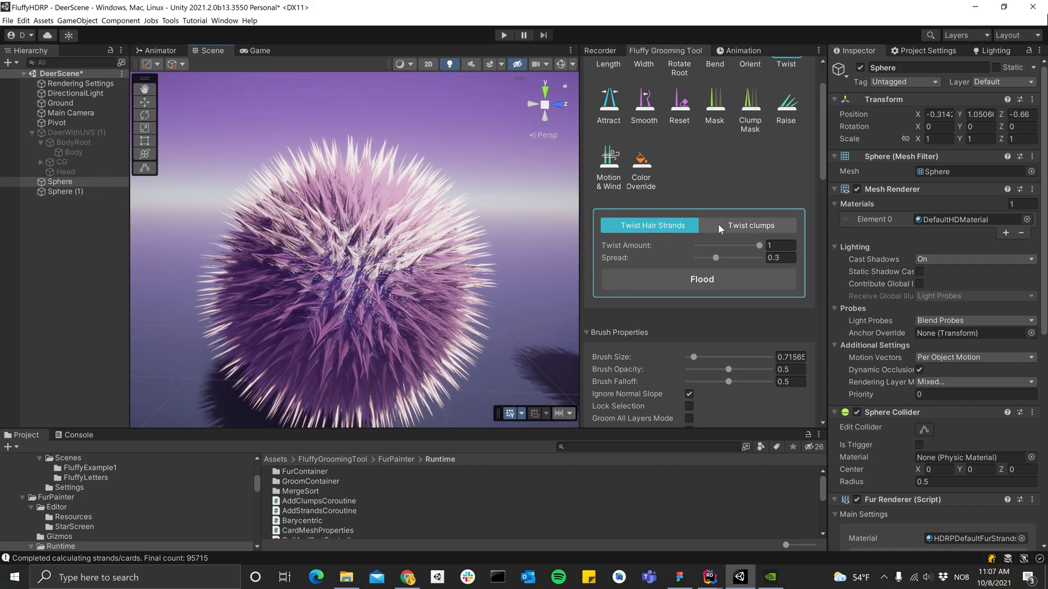
Step: Check the sphere's clump modifier and twist its clumps with the Twist brush in Twist clumps mode, at amount 1 and spread 0.3
left_click(736, 225)
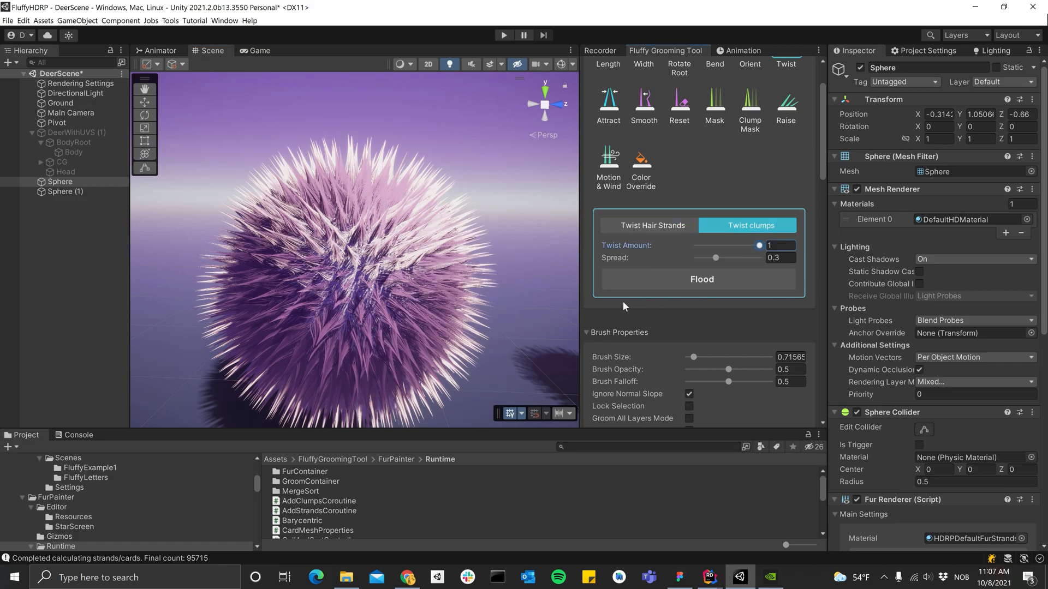
scroll(683, 333, "down", 3)
scroll(683, 333, "down", 5)
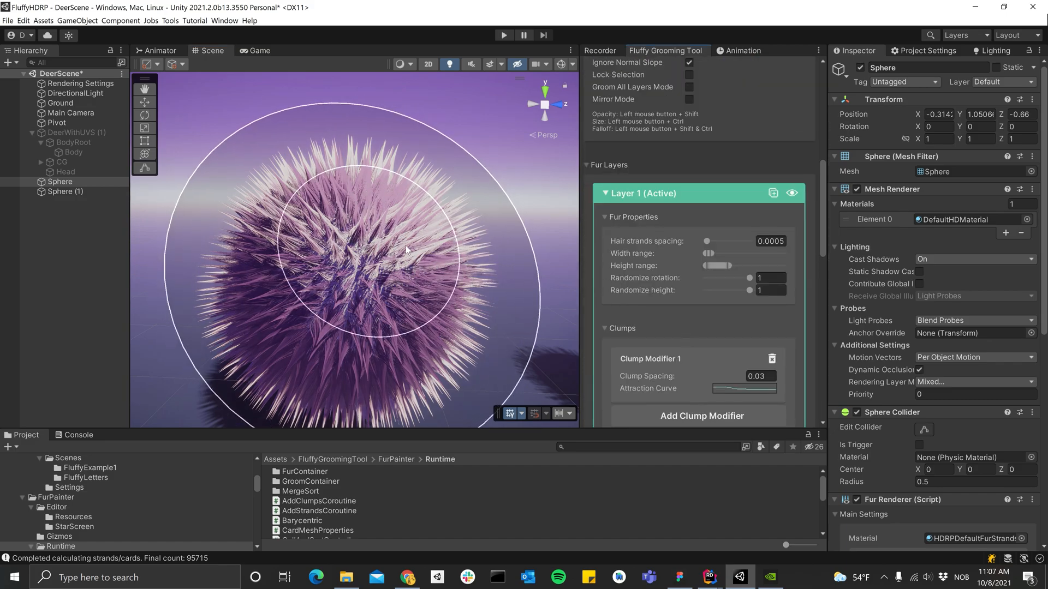
scroll(682, 326, "down", 1)
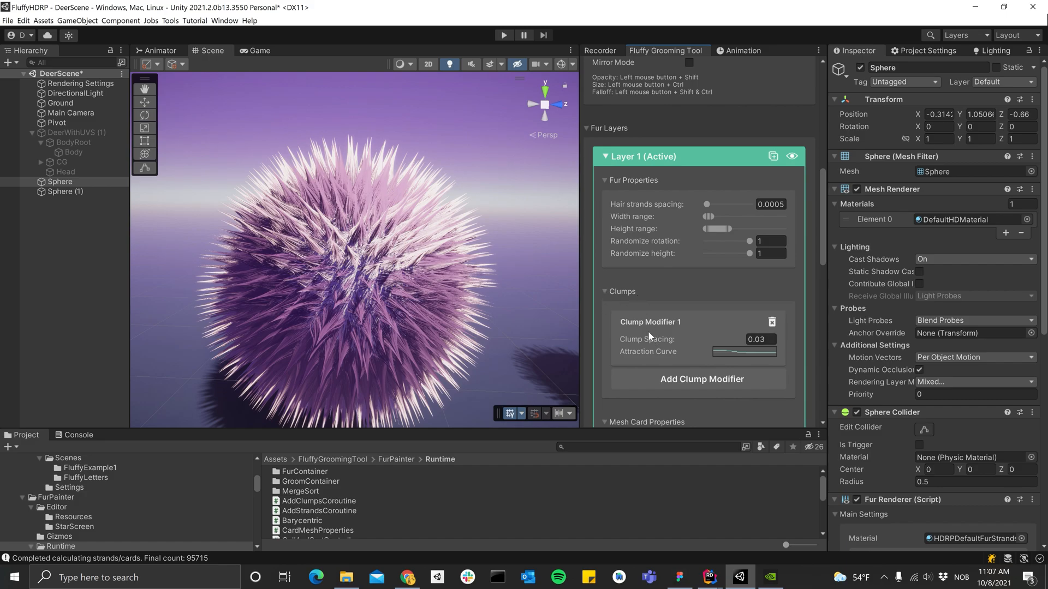
scroll(669, 301, "up", 9)
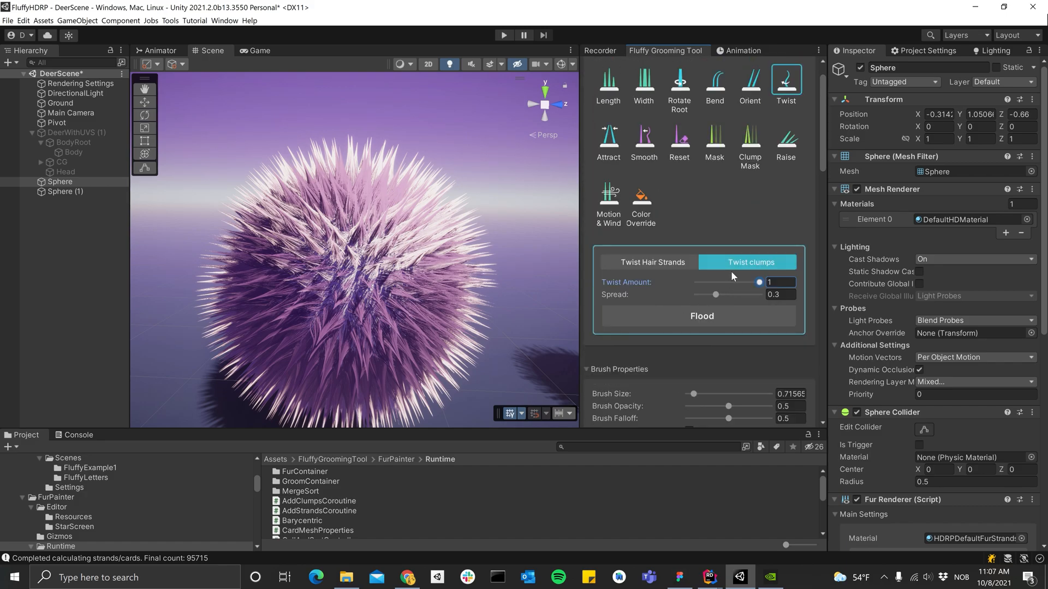
mouse_move(353, 250)
left_mouse_down()
mouse_move(346, 212)
mouse_move(395, 247)
mouse_move(351, 273)
mouse_move(319, 256)
mouse_move(407, 235)
mouse_move(348, 255)
left_mouse_up()
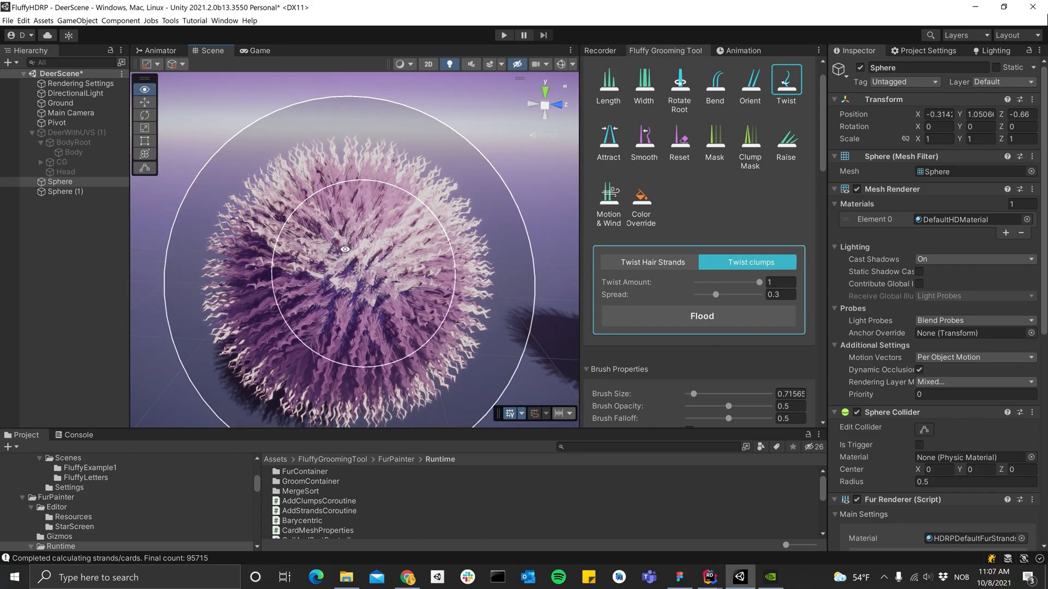
Step: Switch the Twist brush back to Twist Hair Strands mode and brush over the sphere's fur
scroll(348, 255, "up", 3)
mouse_move(417, 152)
left_mouse_down("alt")
mouse_move(393, 183)
mouse_move(425, 200)
mouse_move(364, 152)
left_mouse_up("alt")
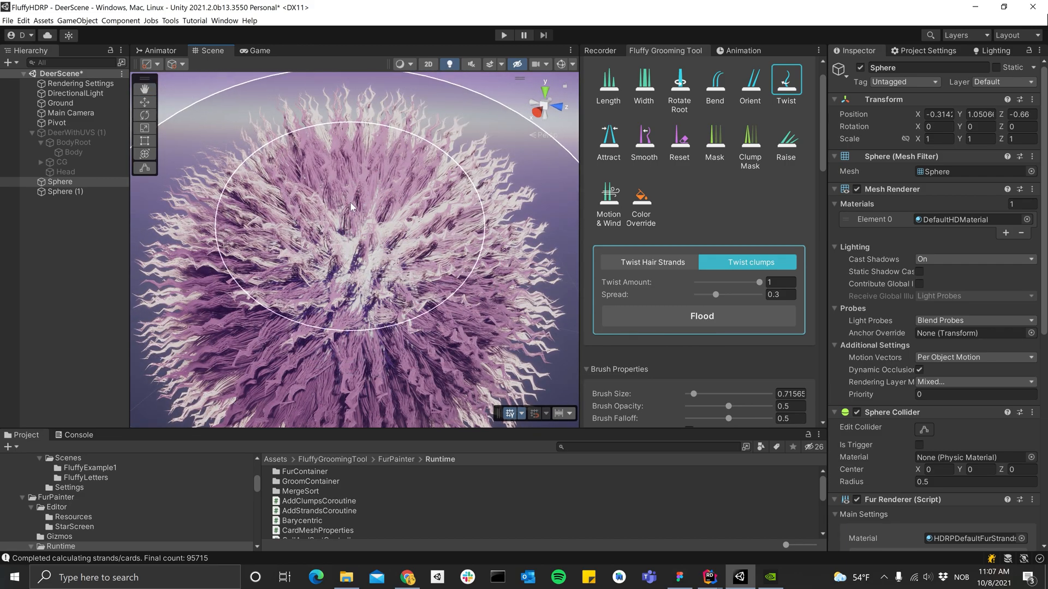
left_click(649, 263)
mouse_move(428, 281)
left_mouse_down()
mouse_move(360, 251)
mouse_move(352, 230)
mouse_move(314, 213)
mouse_move(379, 301)
mouse_move(316, 215)
left_mouse_up()
mouse_move(317, 216)
right_mouse_down("alt")
mouse_move(554, 225)
mouse_move(342, 211)
mouse_move(370, 259)
right_mouse_up("alt")
left_click_drag(370, 259, 365, 147, "alt")
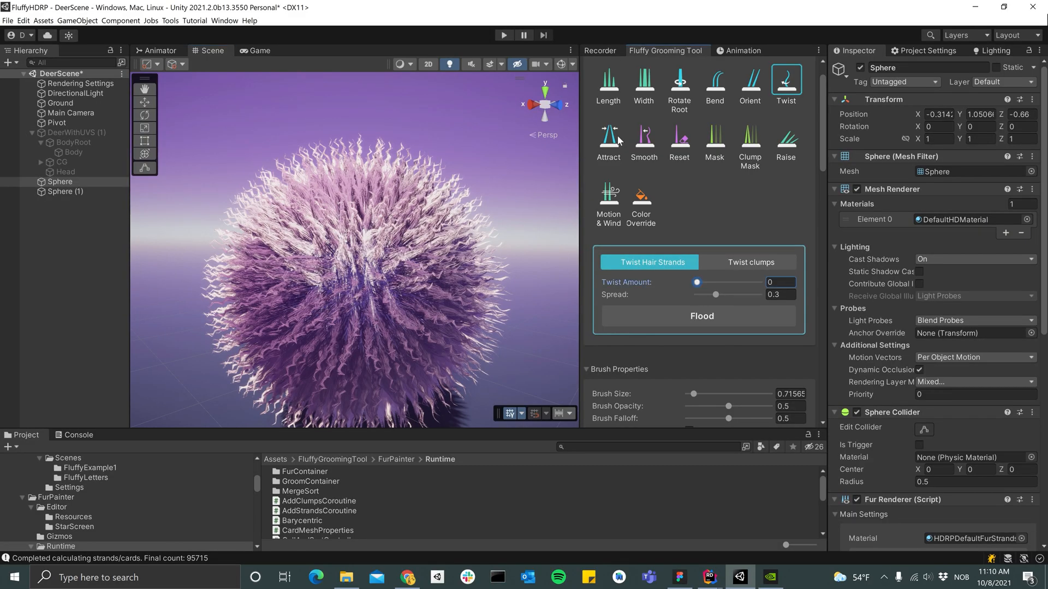
Step: Draw the sphere's strands together with the Attract brush
left_click(608, 141)
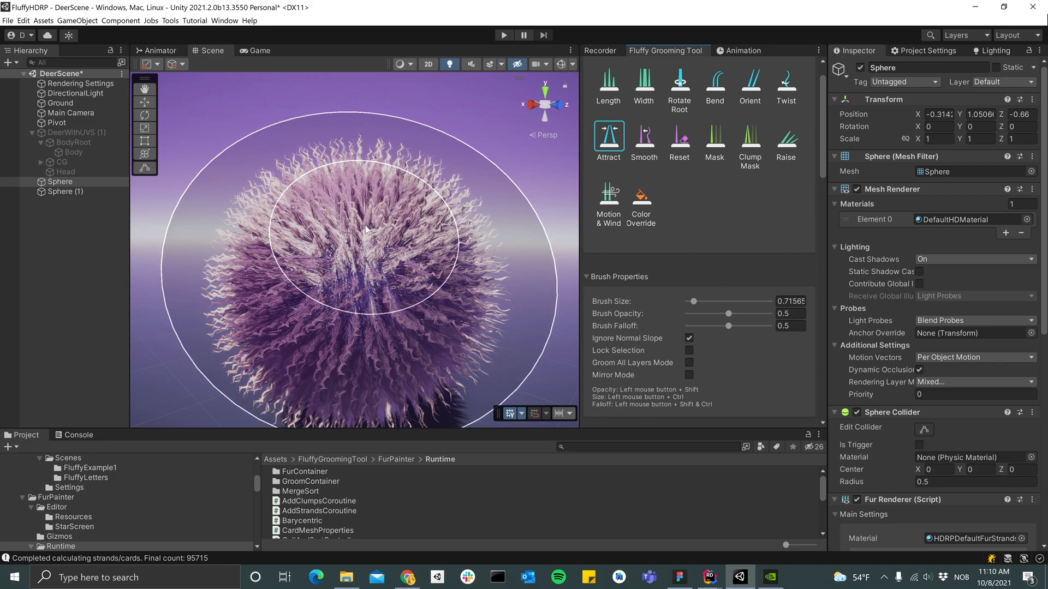
mouse_move(366, 224)
left_mouse_down()
mouse_move(357, 232)
mouse_move(417, 224)
mouse_move(336, 284)
mouse_move(290, 230)
mouse_move(359, 191)
mouse_move(335, 257)
mouse_move(392, 331)
mouse_move(299, 347)
mouse_move(260, 263)
mouse_move(349, 202)
mouse_move(421, 244)
mouse_move(388, 355)
mouse_move(407, 284)
mouse_move(646, 344)
left_mouse_up()
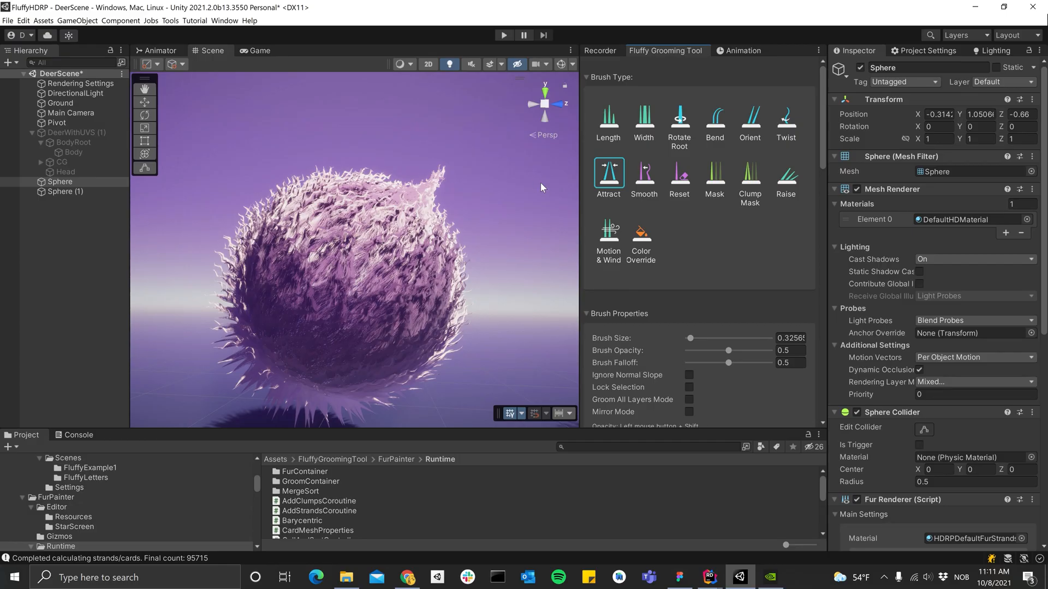
Step: Even out the sphere's fur with the Smooth brush, using 0.5 for the length, width, orientation and bend amounts
left_click(645, 173)
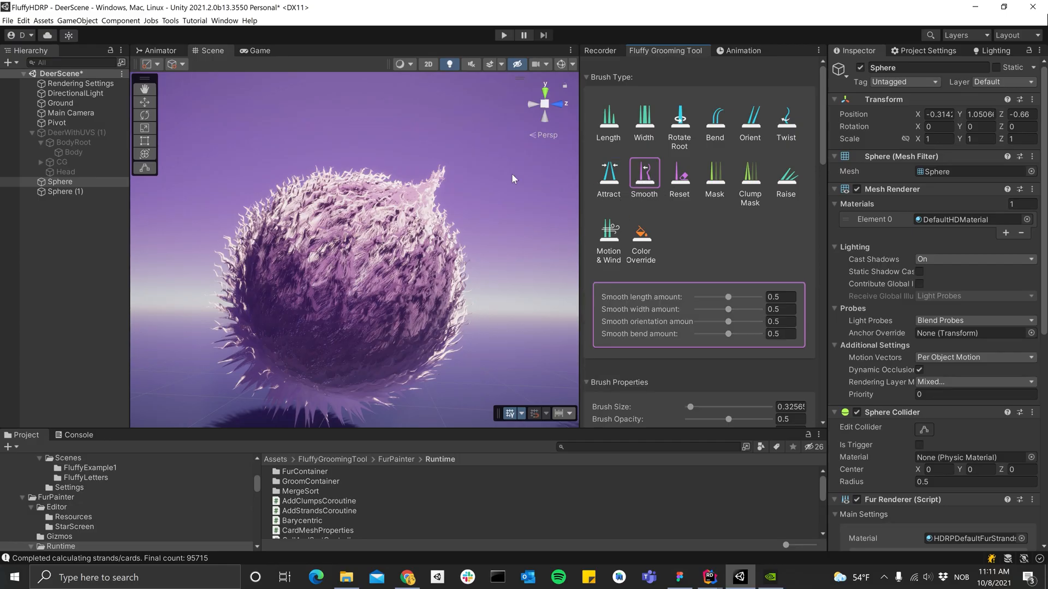
left_click_drag(419, 232, 377, 288, "alt")
mouse_move(408, 240)
left_mouse_down()
mouse_move(390, 254)
mouse_move(355, 240)
mouse_move(388, 205)
mouse_move(324, 239)
mouse_move(402, 231)
mouse_move(362, 263)
left_mouse_up()
mouse_move(362, 263)
left_mouse_down("alt")
mouse_move(376, 281)
mouse_move(358, 308)
left_mouse_up("alt")
mouse_move(357, 308)
left_mouse_down()
mouse_move(369, 295)
mouse_move(354, 204)
mouse_move(410, 272)
mouse_move(580, 281)
mouse_move(582, 271)
left_mouse_up()
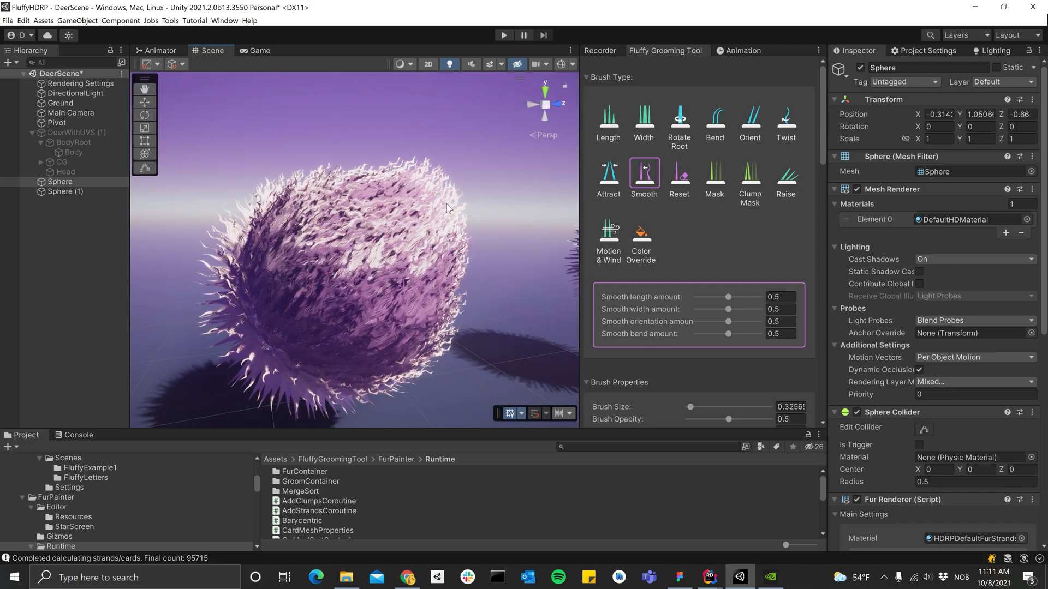
left_click_drag(468, 271, 431, 263, "alt")
mouse_move(363, 243)
left_mouse_down()
mouse_move(328, 260)
mouse_move(423, 234)
mouse_move(404, 245)
left_mouse_up()
mouse_move(404, 245)
left_mouse_down("alt")
mouse_move(361, 224)
mouse_move(371, 237)
left_mouse_up("alt")
left_click_drag(371, 238, 338, 243)
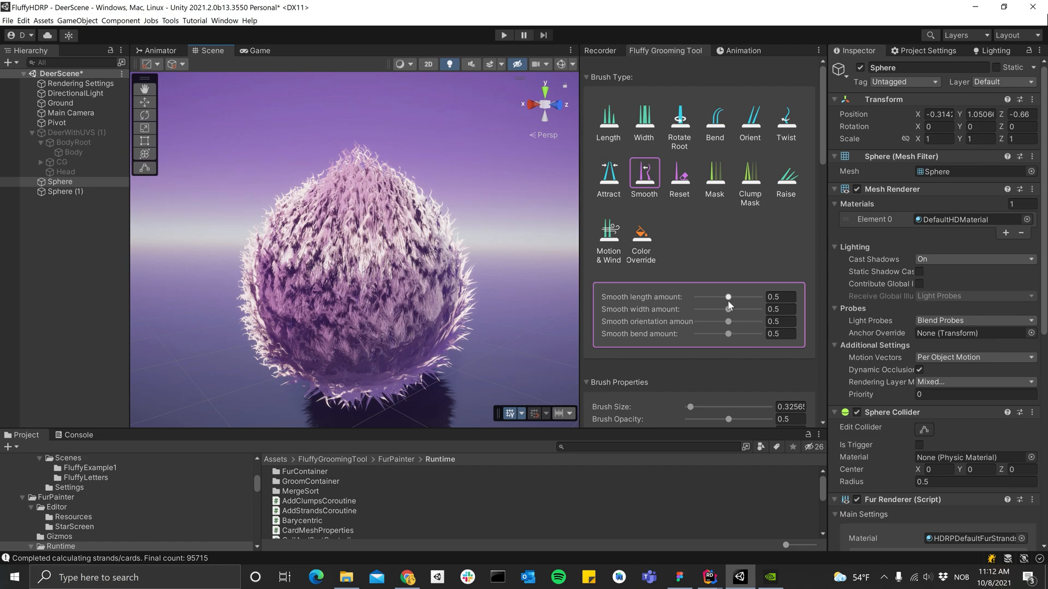
Step: Set the smooth length, width and orientation amounts to 0, and smooth the sphere's fur with bend at 0.5
left_click_drag(729, 299, 649, 313)
left_click_drag(409, 254, 401, 322, "alt")
mouse_move(354, 262)
left_mouse_down()
mouse_move(349, 213)
mouse_move(328, 207)
mouse_move(377, 286)
left_mouse_up()
left_click_drag(376, 286, 437, 260, "alt")
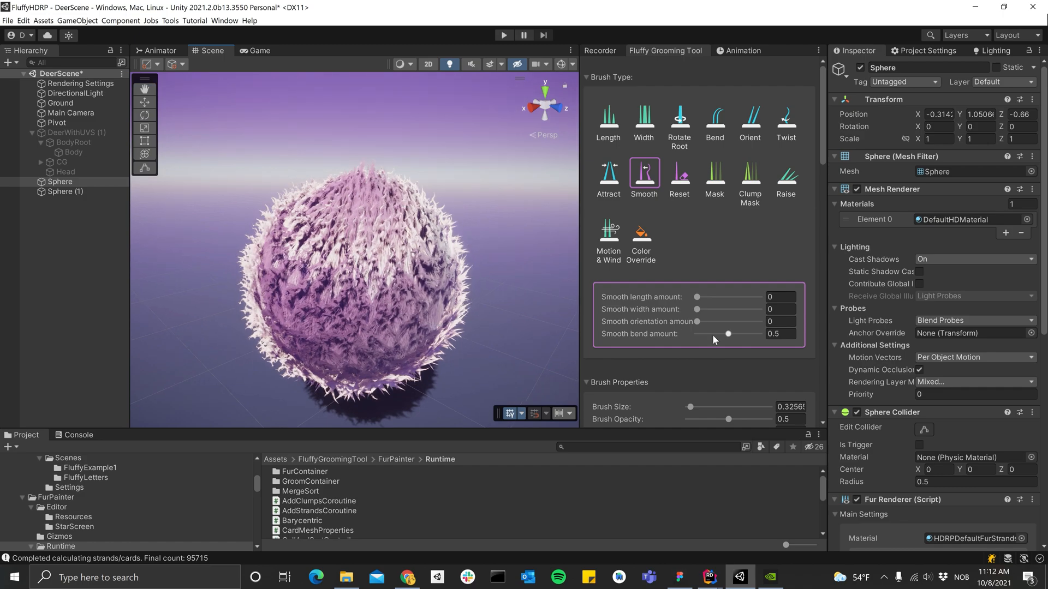
Step: Set the smooth bend amount to 0 and the orientation amount to 0.521, and smooth the sphere's fur
left_click_drag(729, 334, 673, 335)
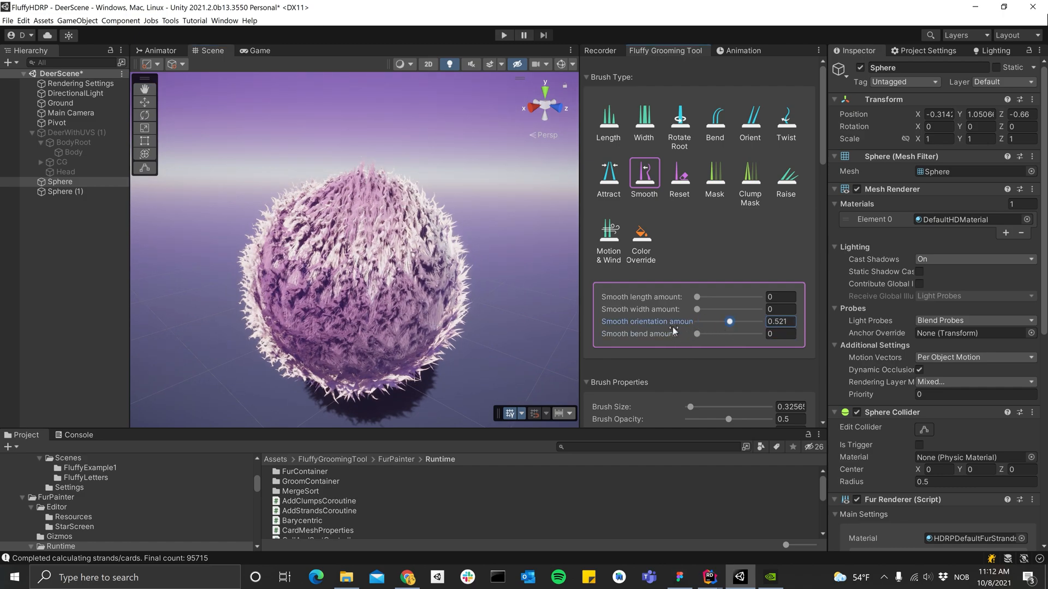
left_click_drag(401, 232, 393, 278, "alt")
mouse_move(360, 240)
left_mouse_down()
mouse_move(350, 251)
mouse_move(354, 207)
mouse_move(333, 189)
mouse_move(319, 246)
mouse_move(409, 193)
mouse_move(347, 262)
mouse_move(385, 244)
mouse_move(319, 188)
left_mouse_up()
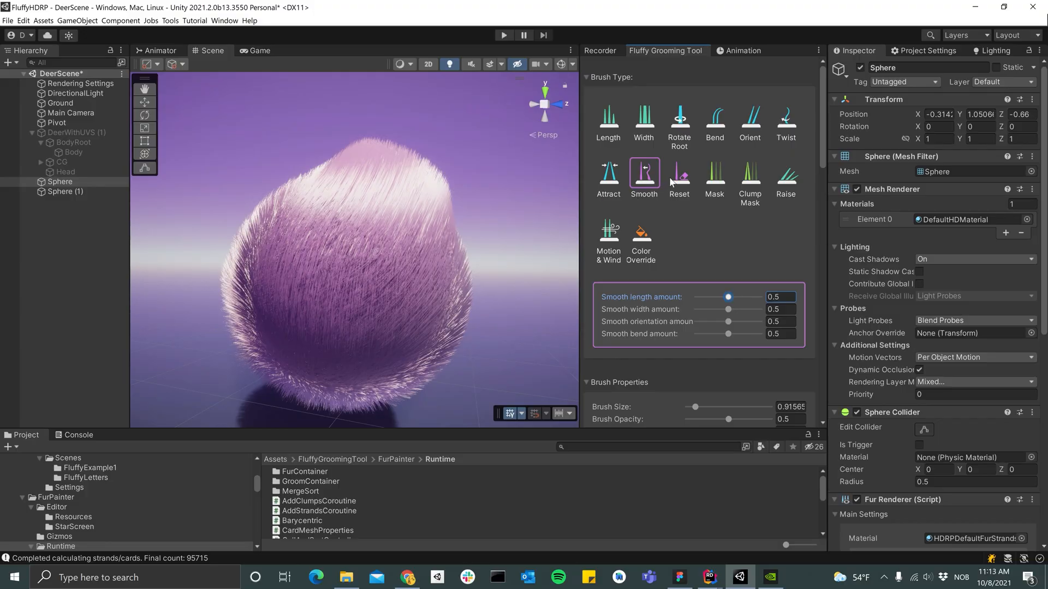
Step: Brush over the sphere's fur from several sides with the Reset brush, using 0.5 for the length, width, orientation and bend amounts
left_click(680, 176)
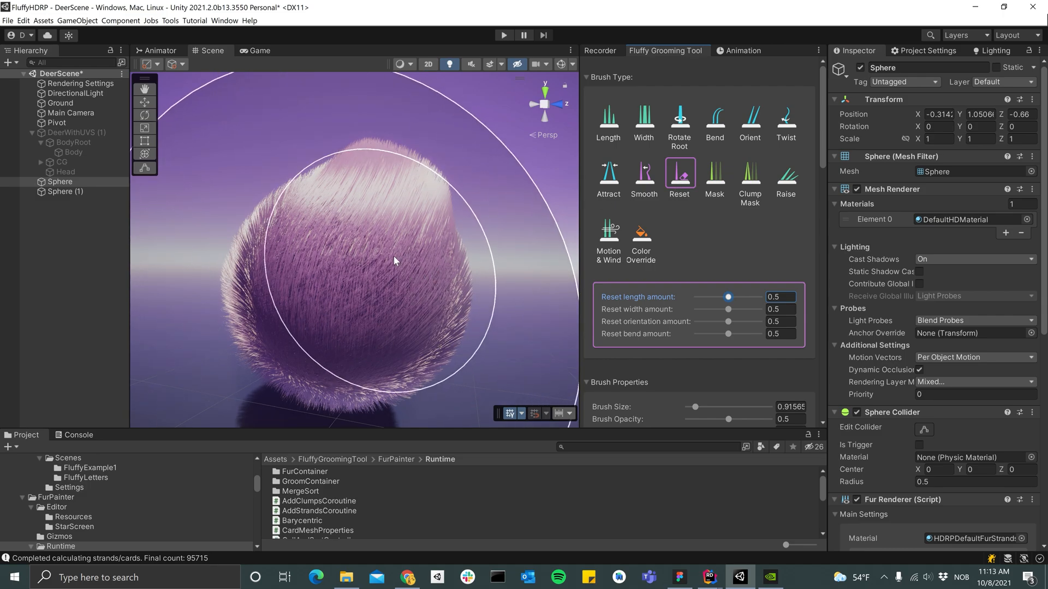
left_click(375, 229)
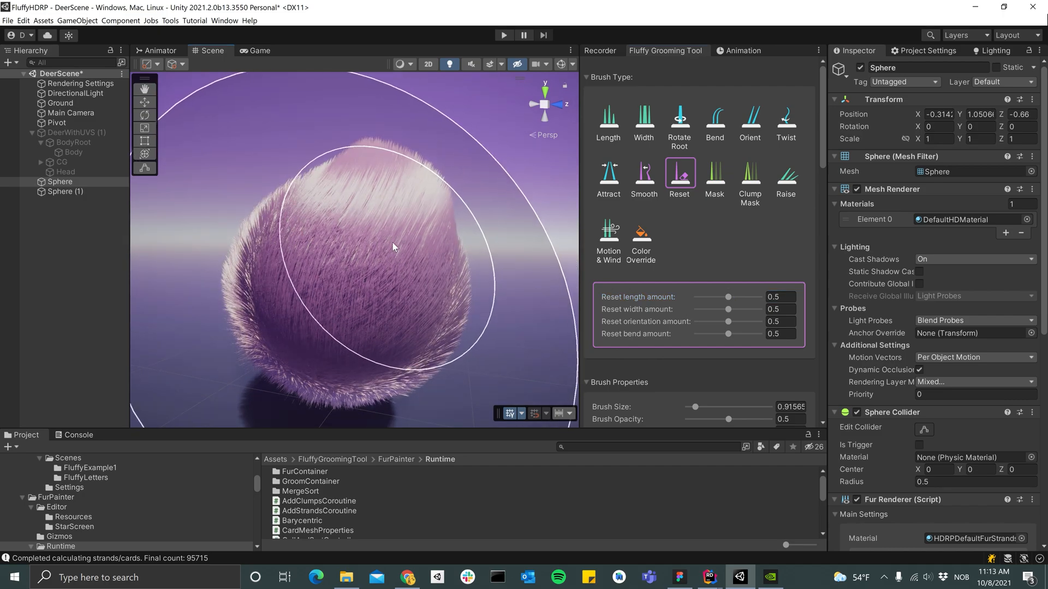
mouse_move(289, 304)
left_mouse_down()
mouse_move(407, 313)
mouse_move(376, 215)
mouse_move(271, 217)
mouse_move(307, 328)
mouse_move(396, 334)
mouse_move(300, 264)
mouse_move(349, 225)
left_mouse_up()
left_click_drag(418, 292, 546, 331, "alt")
mouse_move(342, 273)
left_mouse_down()
mouse_move(359, 182)
mouse_move(274, 269)
mouse_move(388, 342)
mouse_move(283, 245)
mouse_move(290, 204)
mouse_move(429, 321)
mouse_move(351, 270)
mouse_move(311, 191)
left_mouse_up()
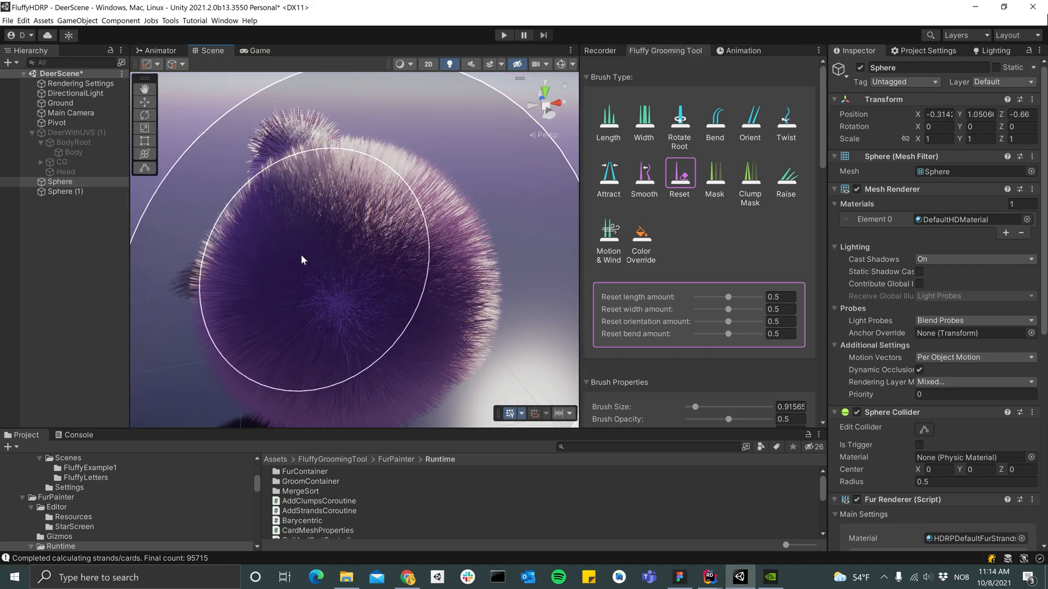
mouse_move(300, 257)
left_mouse_down("alt")
mouse_move(456, 276)
mouse_move(320, 303)
mouse_move(293, 218)
mouse_move(264, 284)
mouse_move(391, 301)
mouse_move(321, 315)
mouse_move(262, 247)
mouse_move(287, 321)
mouse_move(345, 361)
mouse_move(314, 323)
mouse_move(368, 243)
left_mouse_up("alt")
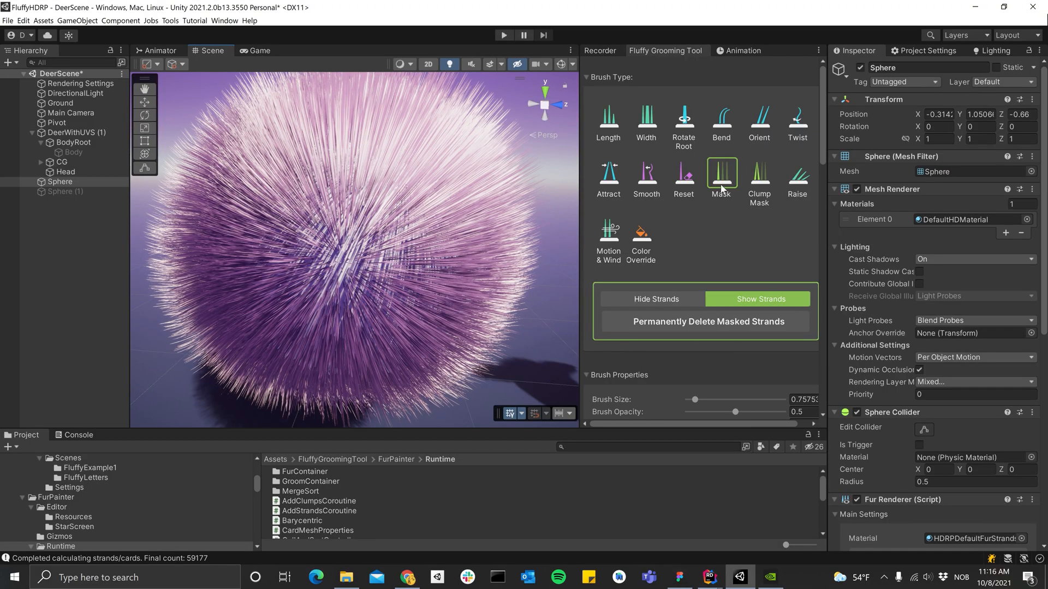
Step: Hide part of the sphere's strands with the Mask brush, and brush them back in Show Strands mode
left_click(656, 299)
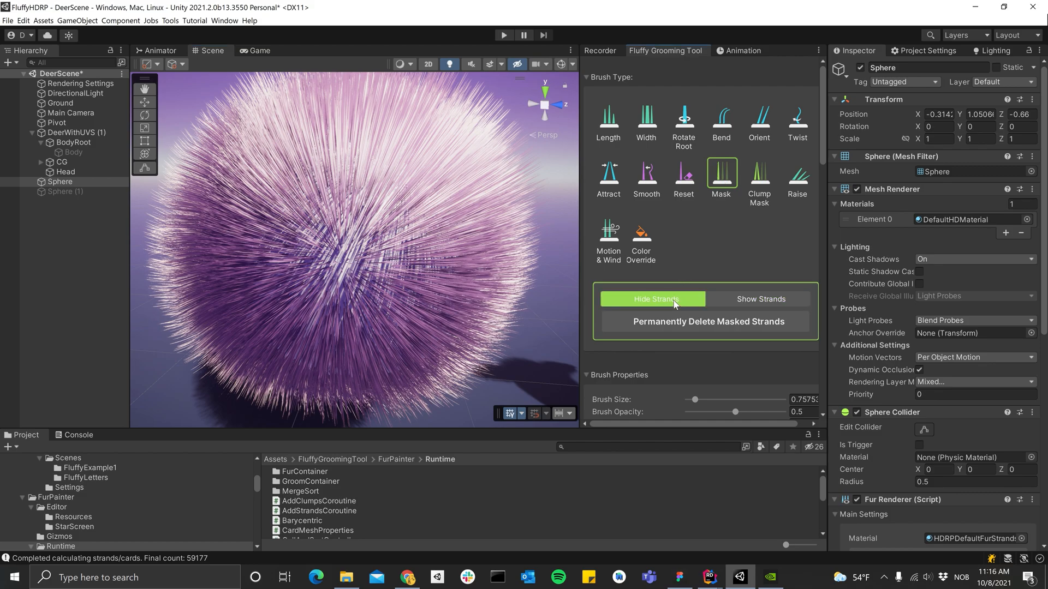
mouse_move(386, 233)
left_mouse_down()
mouse_move(333, 227)
mouse_move(367, 171)
mouse_move(433, 292)
mouse_move(283, 327)
left_mouse_up()
left_click(761, 299)
scroll(451, 271, "up", 5)
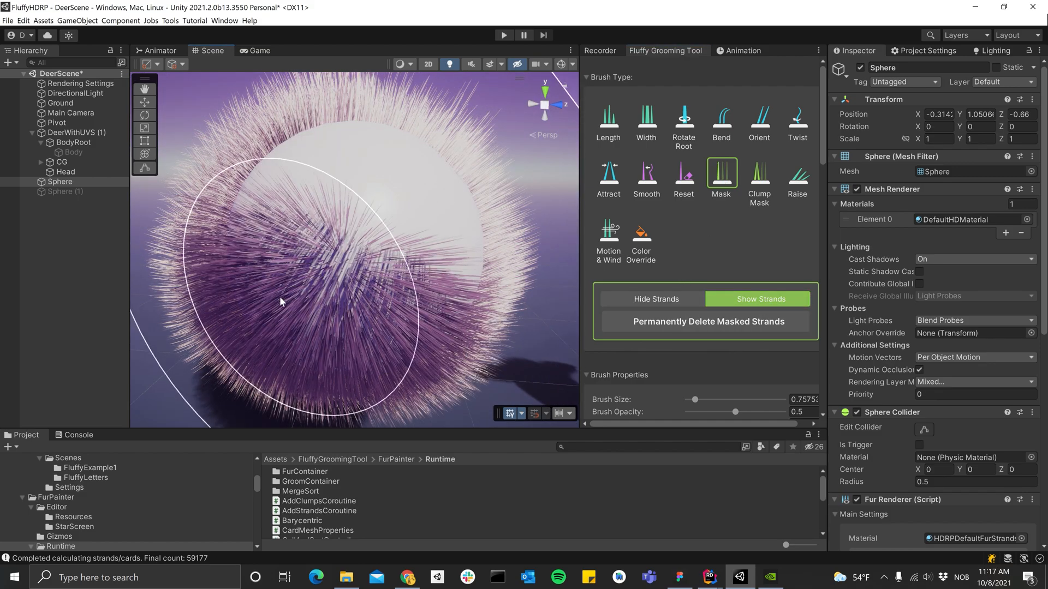
scroll(451, 271, "down", 3)
scroll(451, 271, "up", 3)
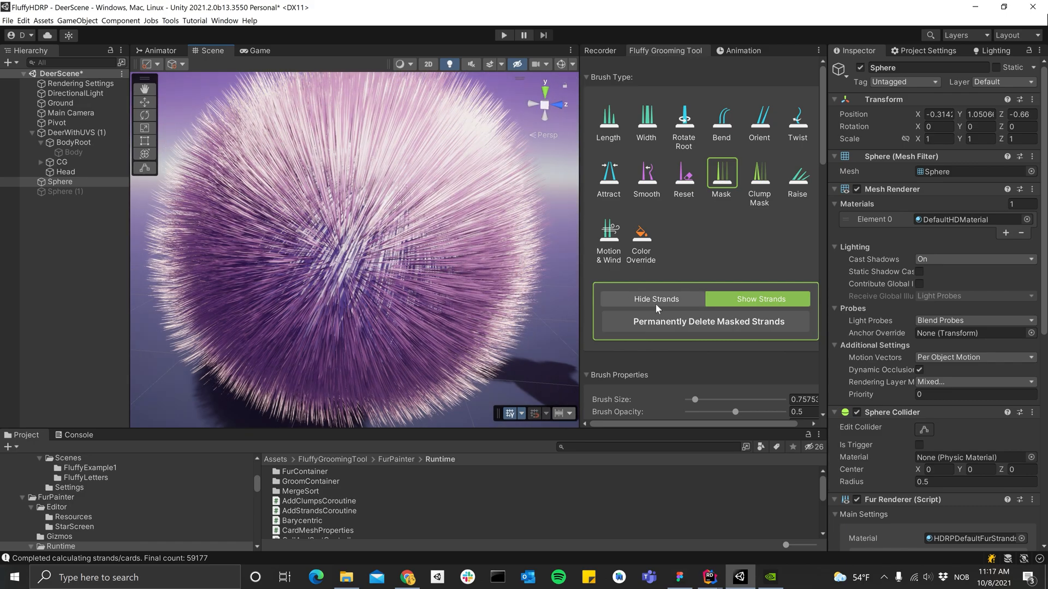
Step: Hide the strands over the sphere's front with the Mask brush and permanently delete the masked strands
left_click(624, 299)
mouse_move(373, 340)
left_mouse_down()
mouse_move(336, 144)
mouse_move(389, 271)
mouse_move(426, 295)
left_mouse_up()
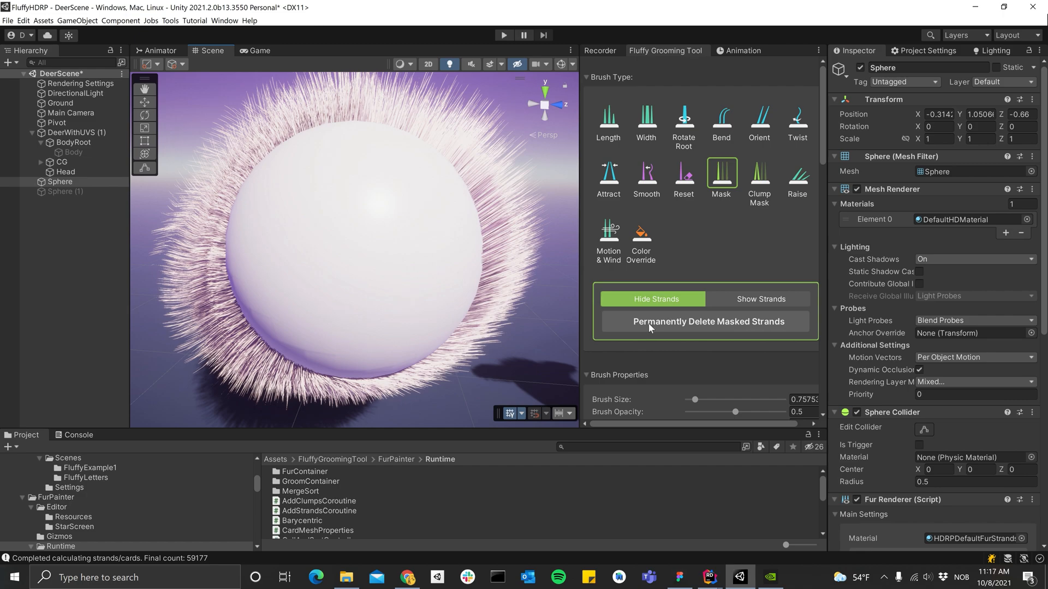
left_click(665, 322)
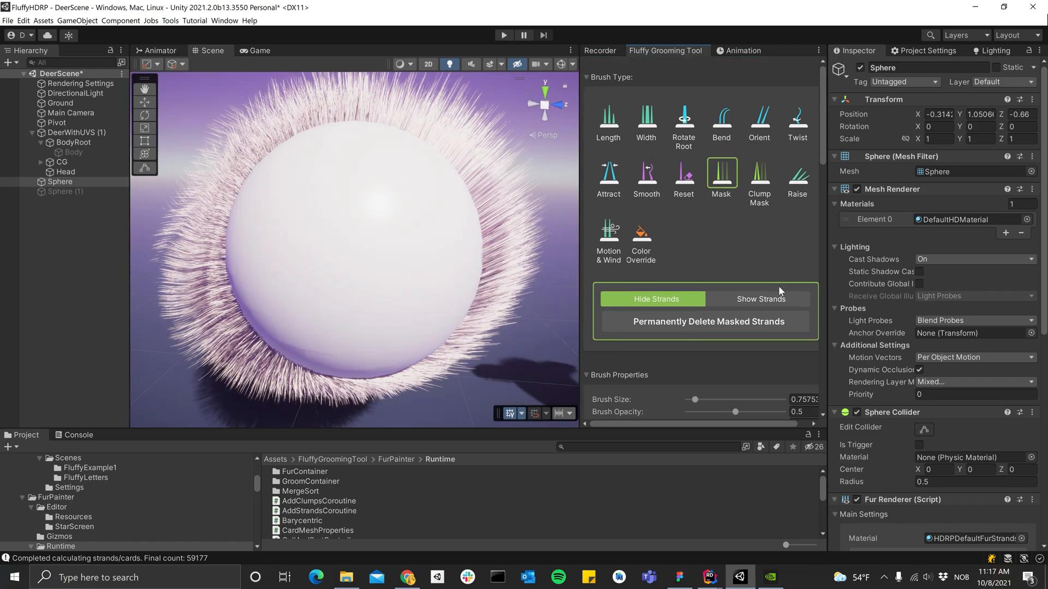
Step: Set Layer 1's hair strands spacing to 0.0006 and restore fur on the sphere's bare area in Show Strands mode
left_click(764, 299)
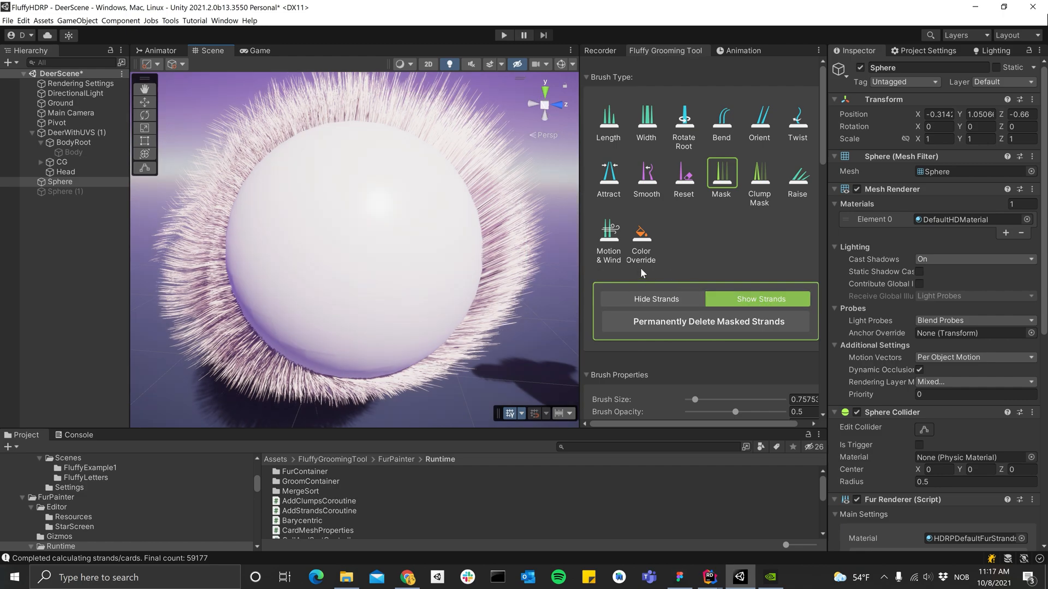
scroll(656, 268, "down", 3)
scroll(682, 288, "down", 3)
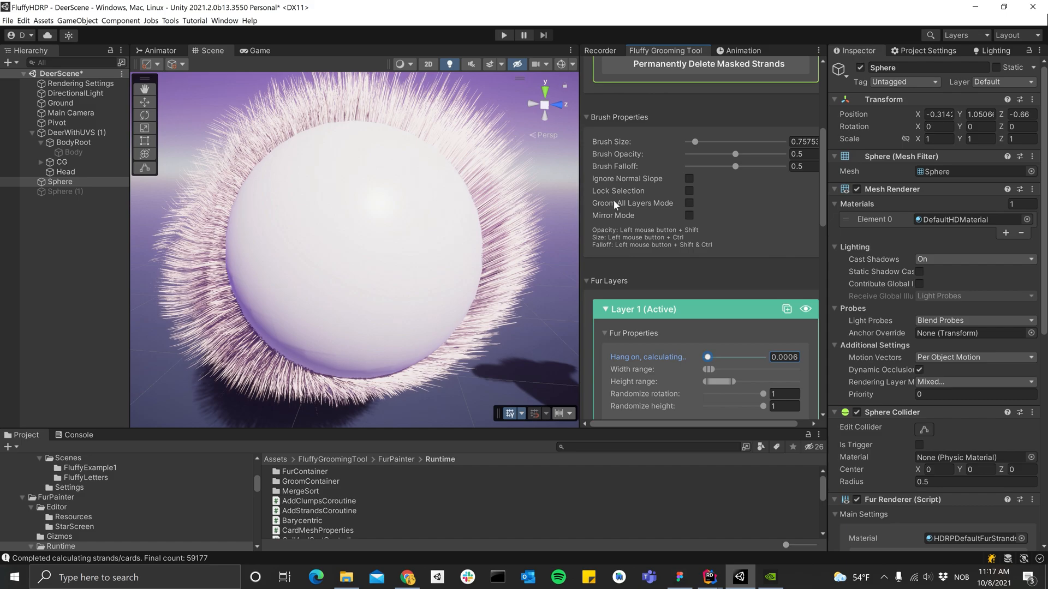
scroll(617, 202, "up", 5)
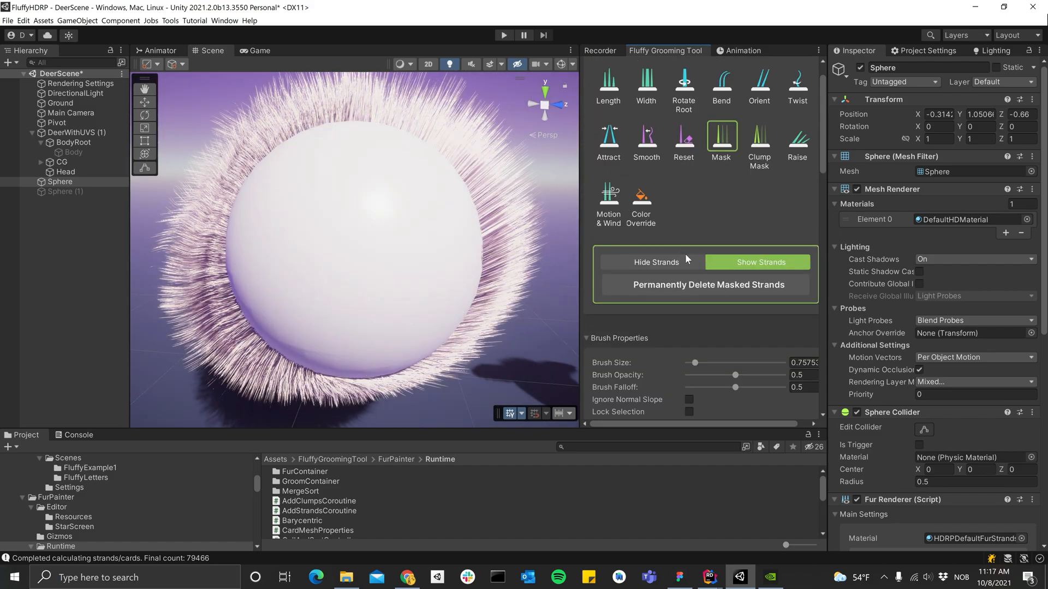
scroll(380, 178, "up", 8)
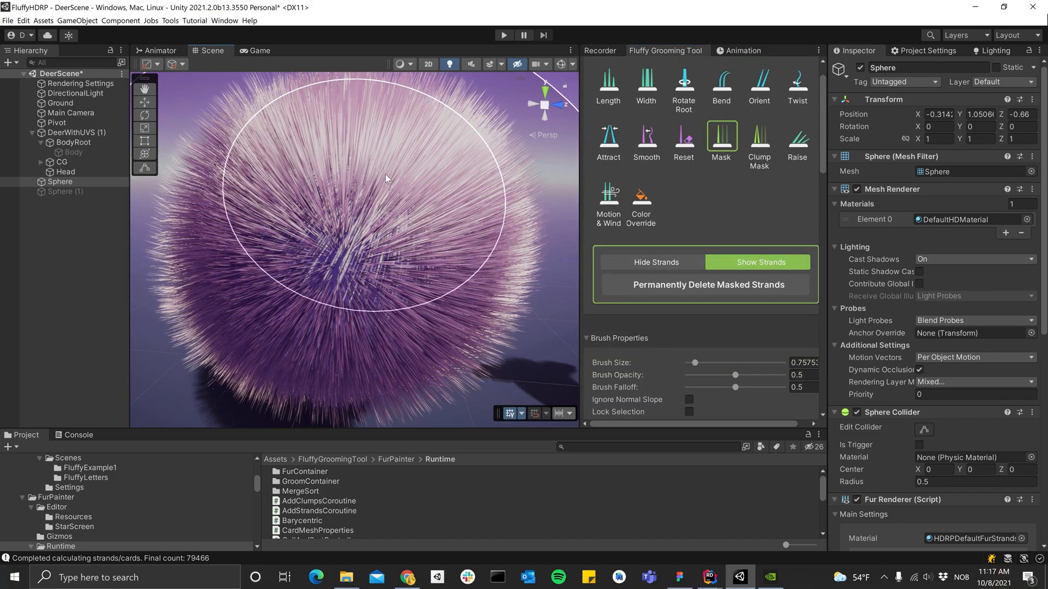
Step: Switch the Mask brush to Hide Strands and brush over the sphere's restored fur
left_click(675, 263)
mouse_move(444, 164)
left_mouse_down()
mouse_move(351, 269)
mouse_move(398, 280)
mouse_move(434, 245)
left_mouse_up()
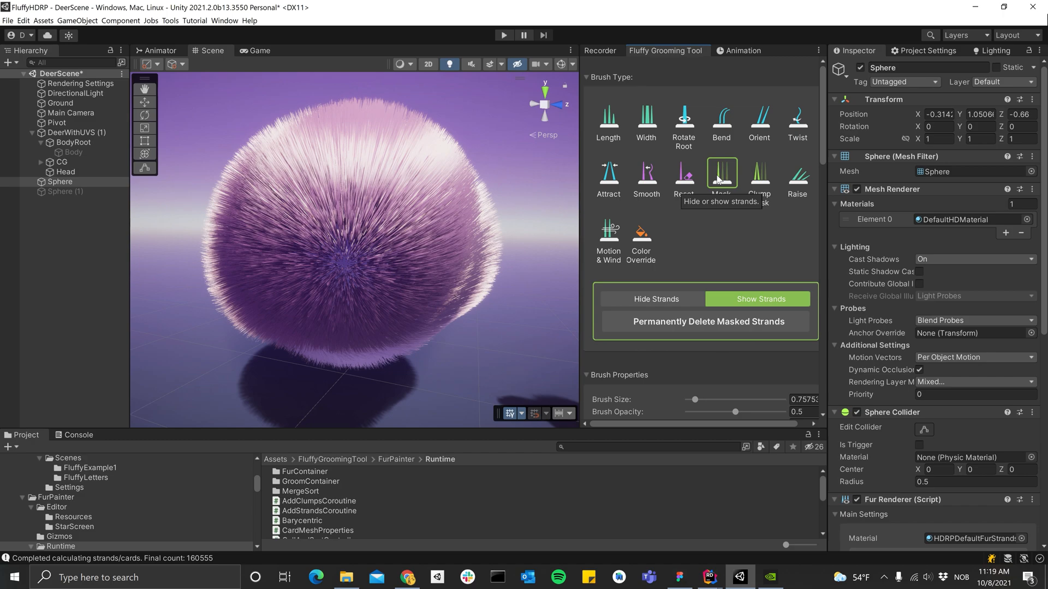
Step: Choose the Clump Mask brush and add a clump modifier to the active fur layer
left_click(750, 174)
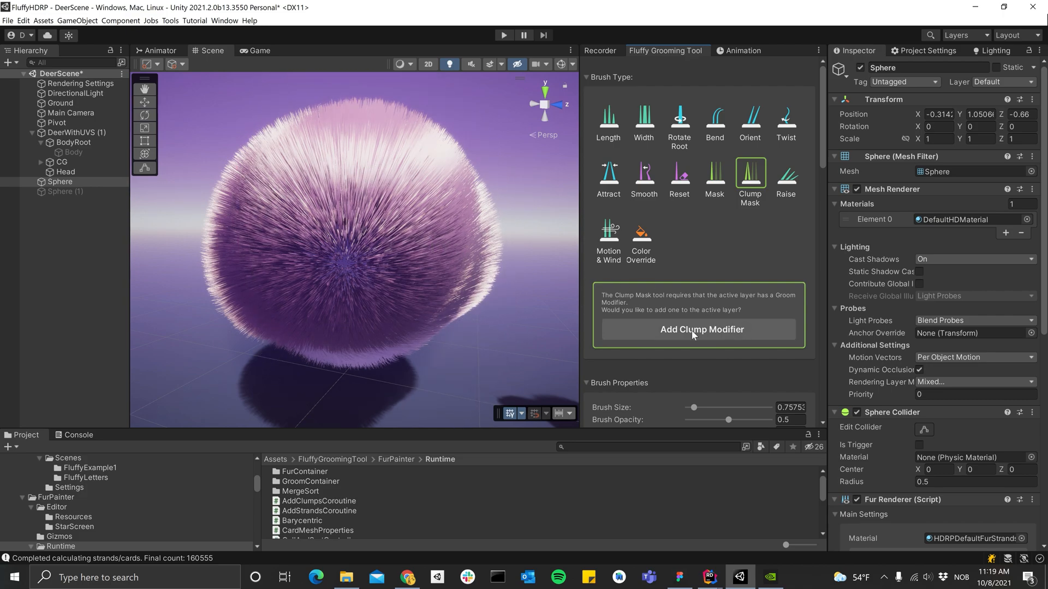
left_click(691, 330)
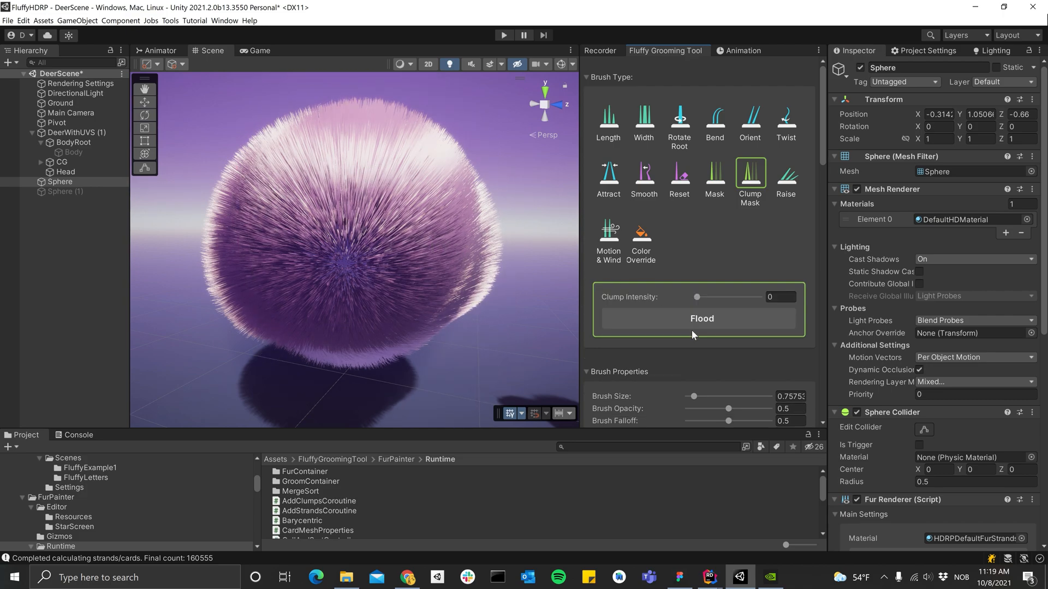
scroll(695, 328, "down", 10)
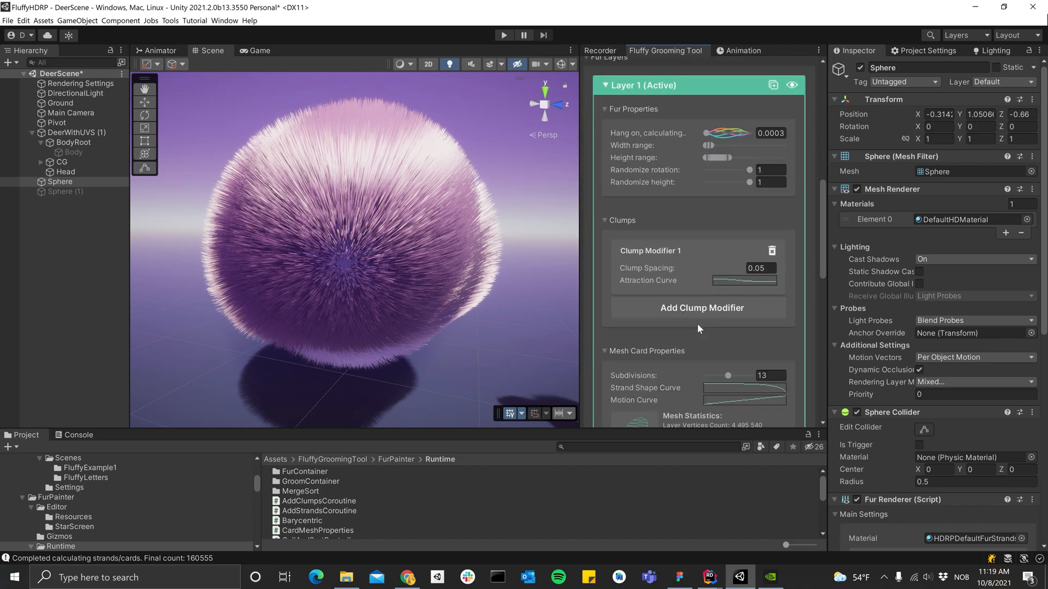
scroll(697, 323, "down", 2)
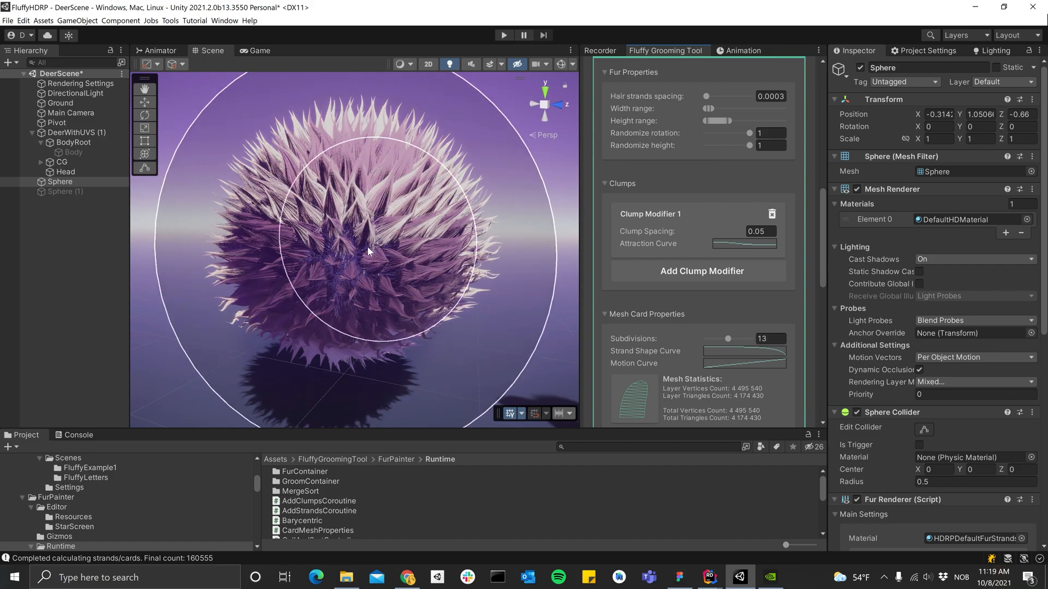
Step: Reduce the brush size to about 0.198 and brush clumping out of the sphere's fur at clump intensity 0
scroll(691, 199, "up", 10)
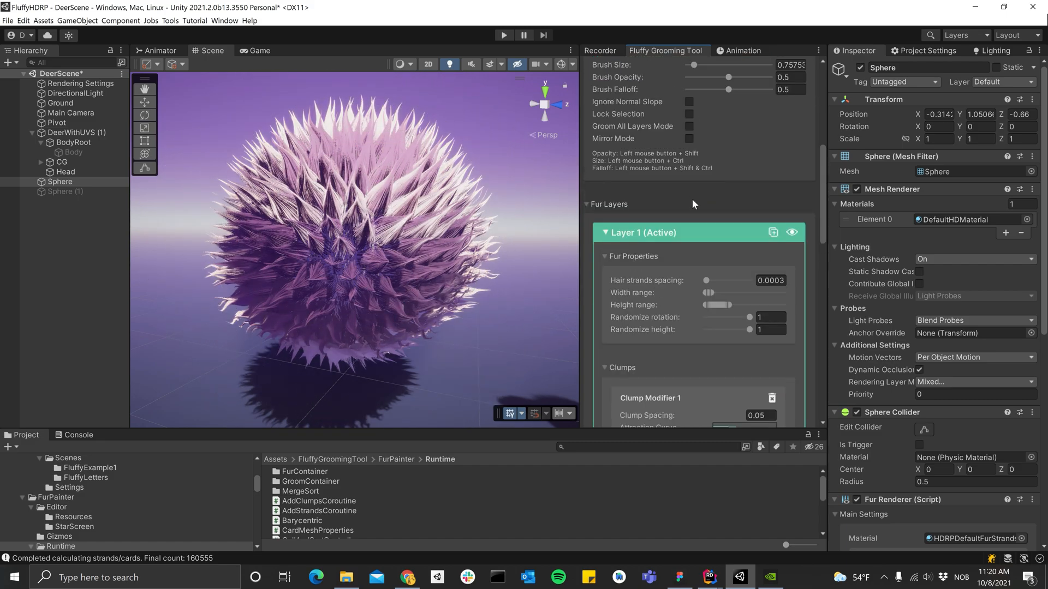
scroll(692, 199, "up", 5)
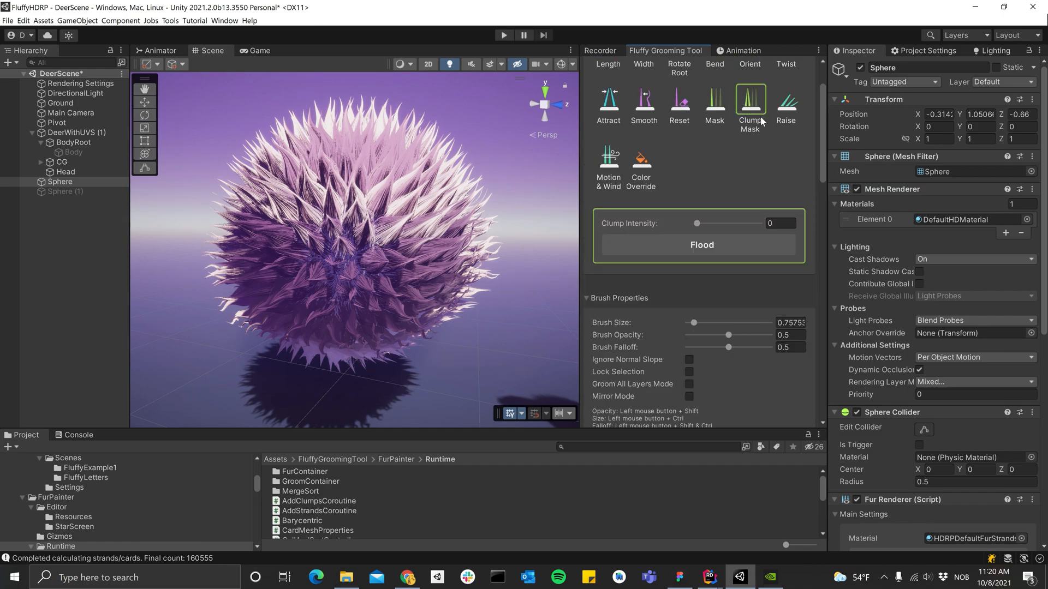
left_click_drag(433, 206, 313, 203, "ctrl")
scroll(325, 204, "up", 5)
middle_click_drag(404, 233, 419, 297)
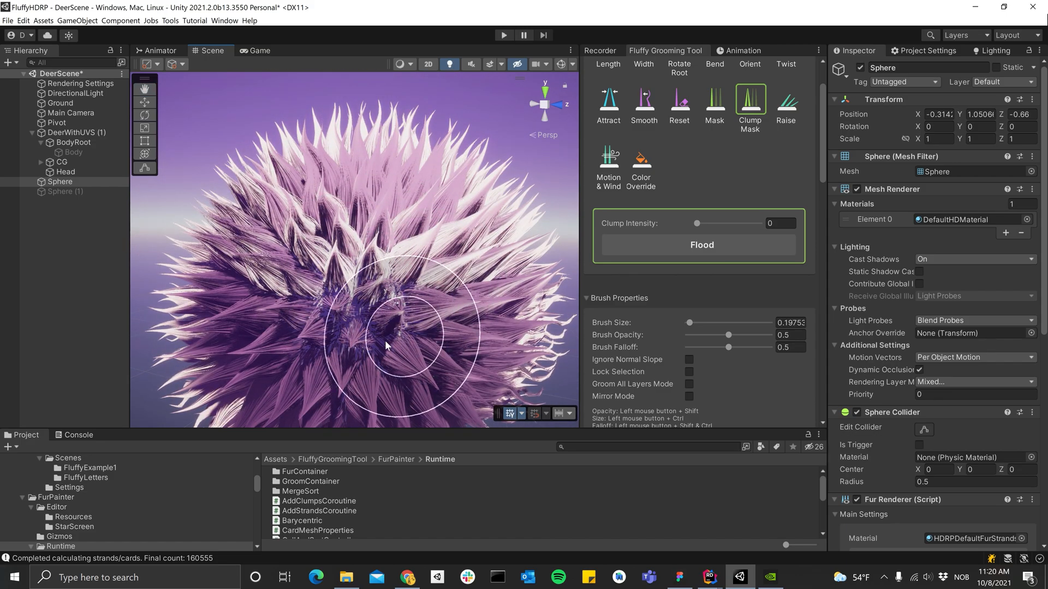
mouse_move(336, 275)
left_mouse_down()
mouse_move(327, 281)
mouse_move(363, 269)
mouse_move(374, 222)
mouse_move(325, 265)
mouse_move(374, 355)
mouse_move(445, 264)
left_mouse_up()
mouse_move(444, 265)
left_mouse_down("alt")
mouse_move(319, 316)
mouse_move(331, 210)
mouse_move(392, 272)
mouse_move(361, 198)
mouse_move(304, 304)
mouse_move(311, 350)
left_mouse_up("alt")
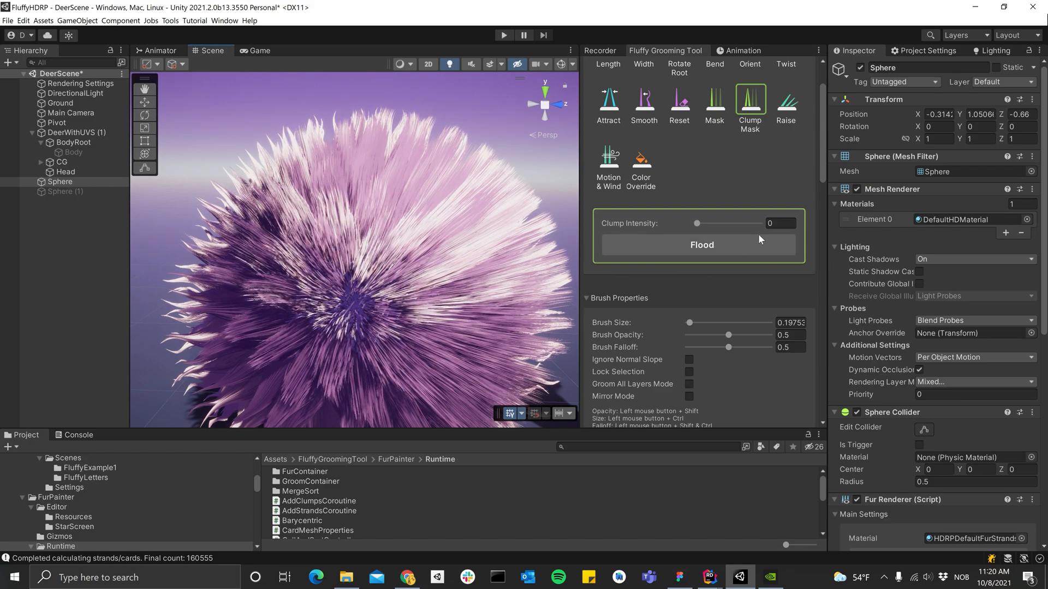
Step: Brush clumps back into the fur at full clump intensity, and brush them out again at intensity 0
left_click_drag(697, 223, 784, 228)
mouse_move(502, 271)
left_mouse_down()
mouse_move(325, 382)
mouse_move(398, 223)
mouse_move(347, 351)
mouse_move(391, 323)
mouse_move(361, 177)
mouse_move(409, 324)
mouse_move(352, 218)
mouse_move(382, 262)
left_mouse_up()
left_click_drag(759, 224, 679, 225)
mouse_move(458, 275)
left_mouse_down()
mouse_move(314, 243)
mouse_move(320, 280)
mouse_move(363, 222)
mouse_move(384, 235)
mouse_move(380, 331)
mouse_move(358, 284)
mouse_move(368, 289)
left_mouse_up()
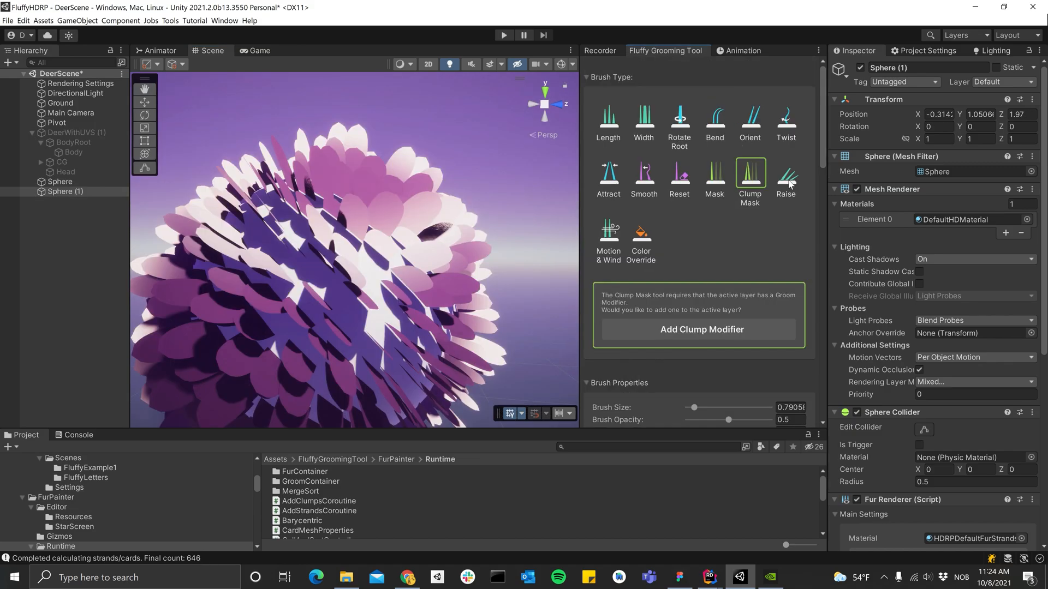
Step: Turn the petal-like strands on Sphere (1) with the Rotate Root brush, and lay them over with the Raise brush
left_click(785, 174)
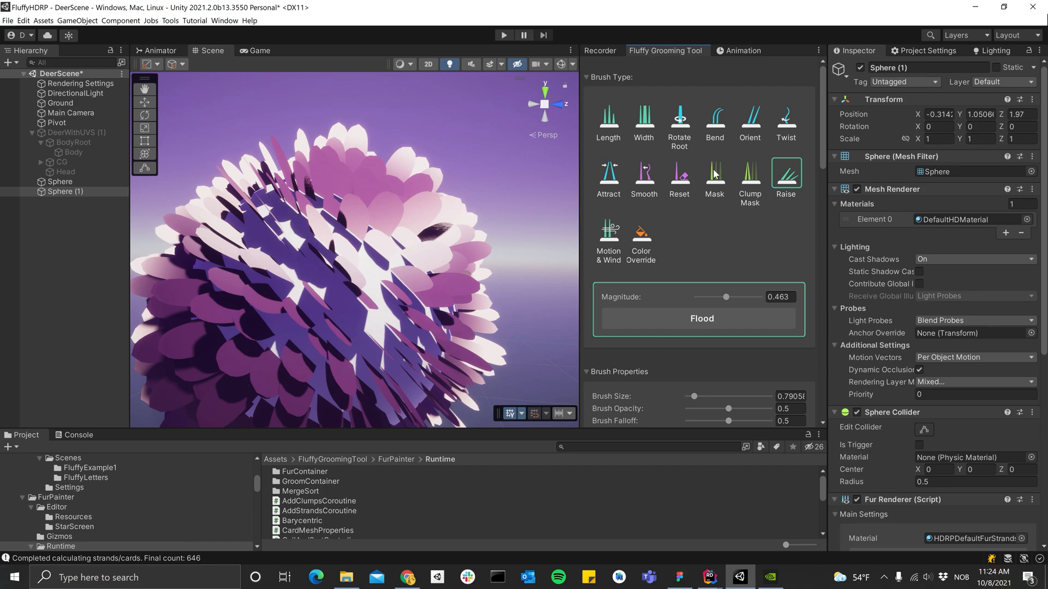
left_click(680, 136)
mouse_move(503, 227)
left_mouse_down()
mouse_move(316, 385)
mouse_move(322, 352)
mouse_move(408, 293)
left_mouse_up()
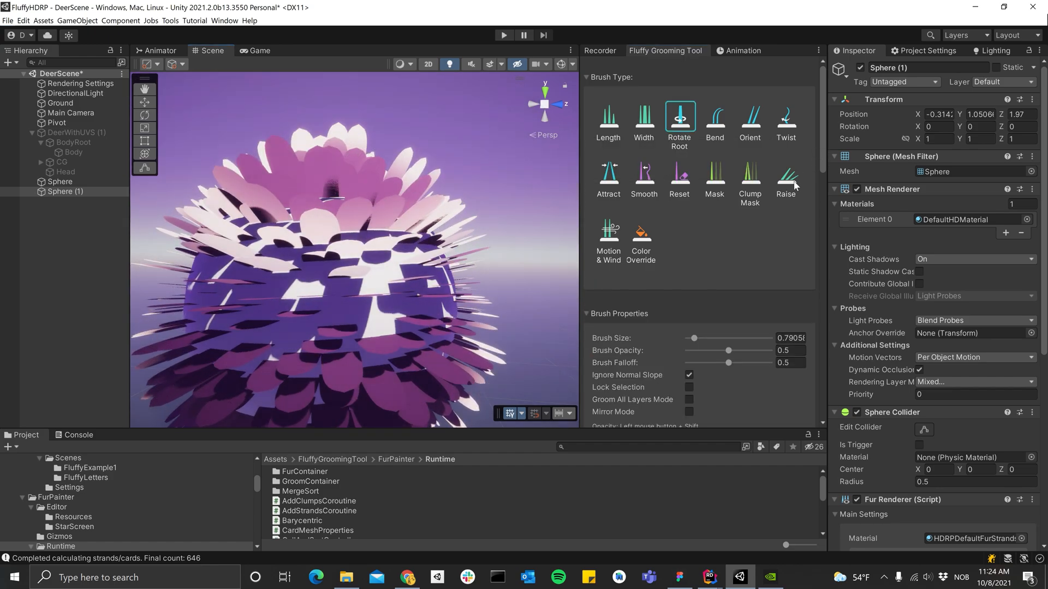
left_click(795, 190)
mouse_move(382, 283)
left_mouse_down()
mouse_move(360, 300)
mouse_move(349, 281)
mouse_move(310, 315)
mouse_move(321, 244)
mouse_move(345, 321)
left_mouse_up()
Step: Set Layer 1's hair strands spacing to 0.0003 and narrow its width range to thin strands
scroll(690, 251, "down", 8)
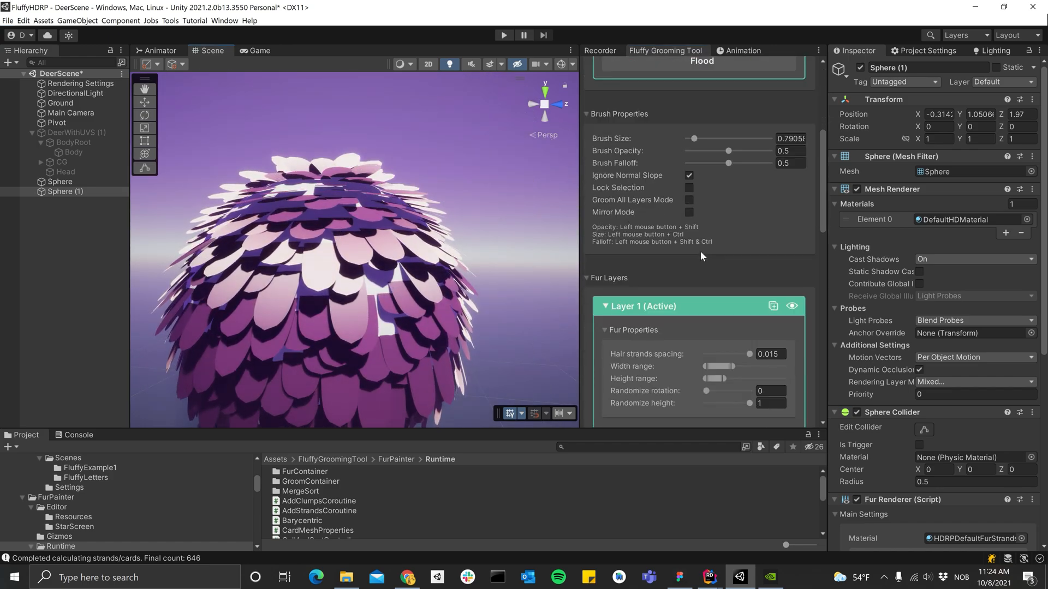
left_click_drag(749, 355, 731, 352)
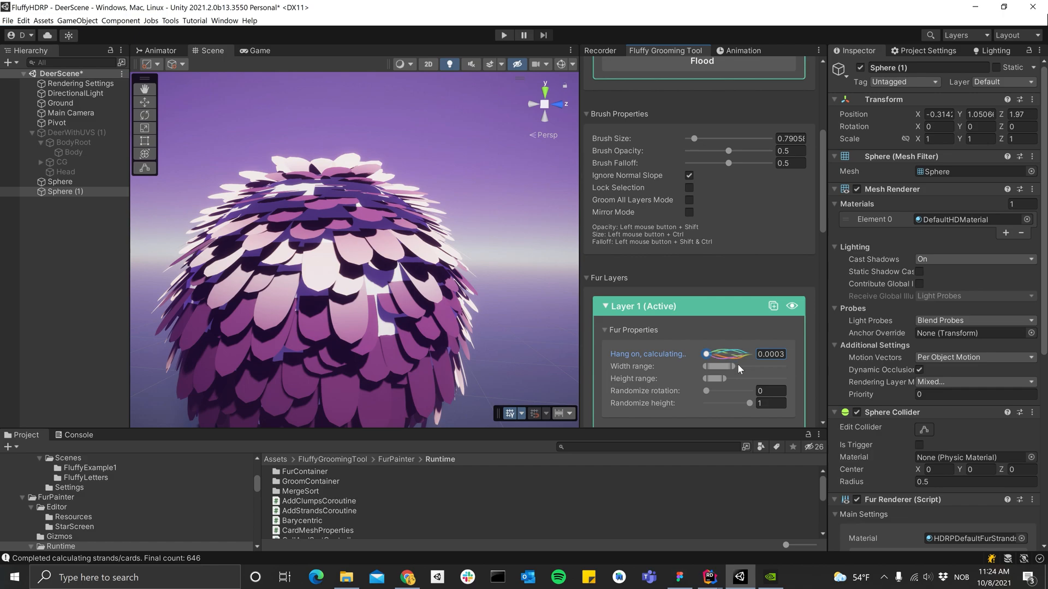
left_click_drag(738, 364, 717, 371)
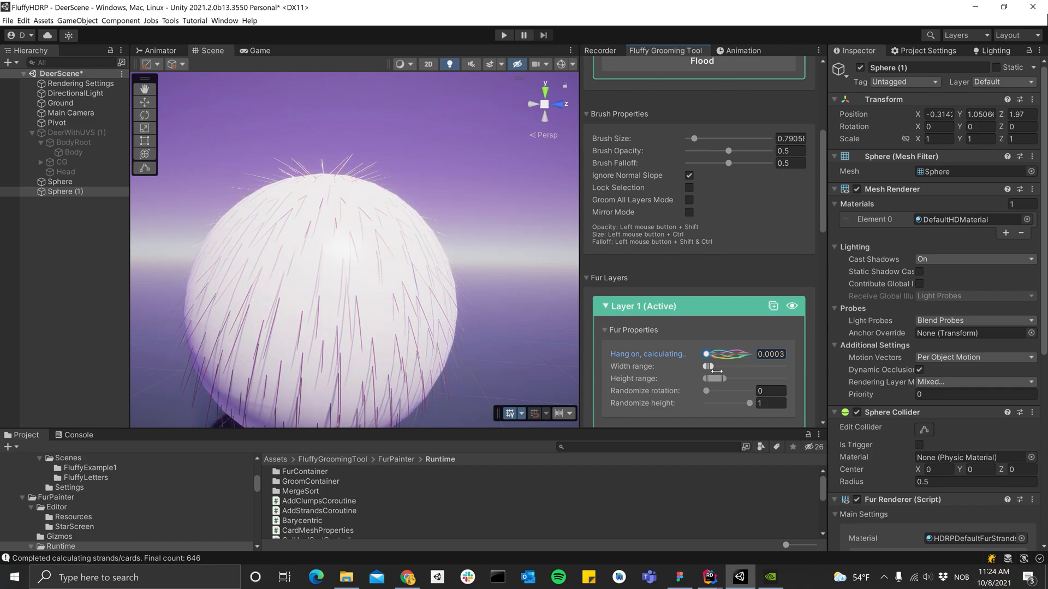
Step: Raise Layer 1's Randomize rotation to its maximum and inspect the fur on Sphere (1)
scroll(715, 365, "down", 3)
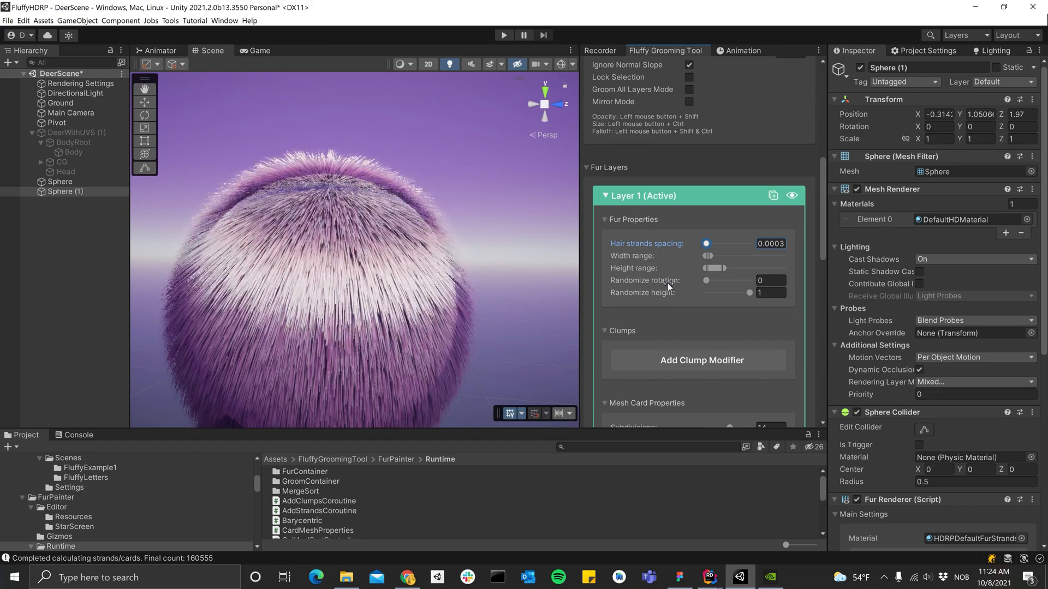
left_click_drag(707, 282, 751, 284)
left_click_drag(441, 285, 424, 311, "alt")
right_click_drag(423, 312, 615, 303, "alt")
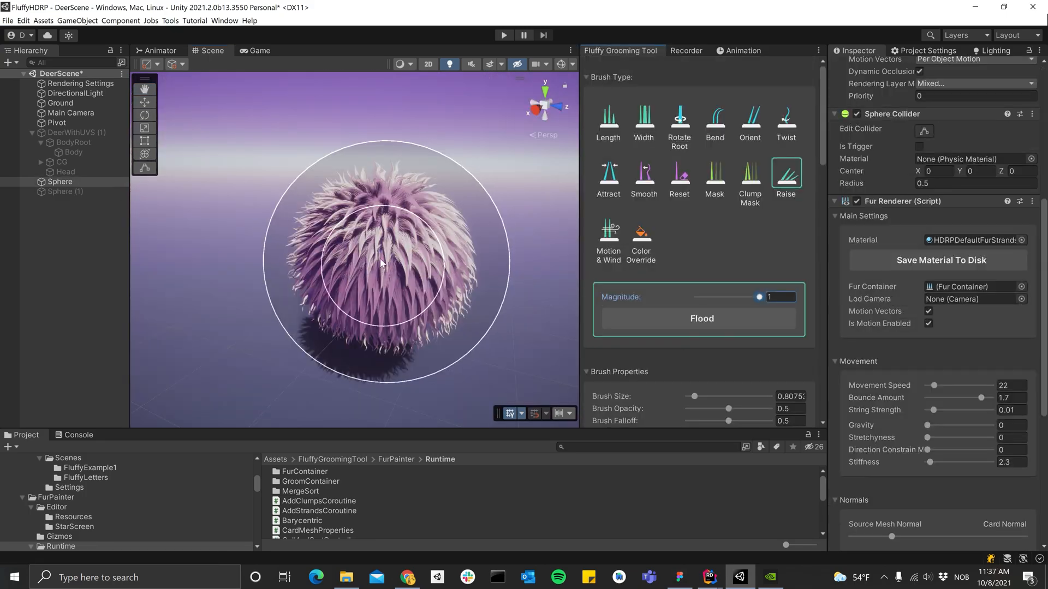
Step: Remove motion from the upper fur of the sphere with the Motion & Wind brush at magnitude 0, and play the scene
left_click(608, 234)
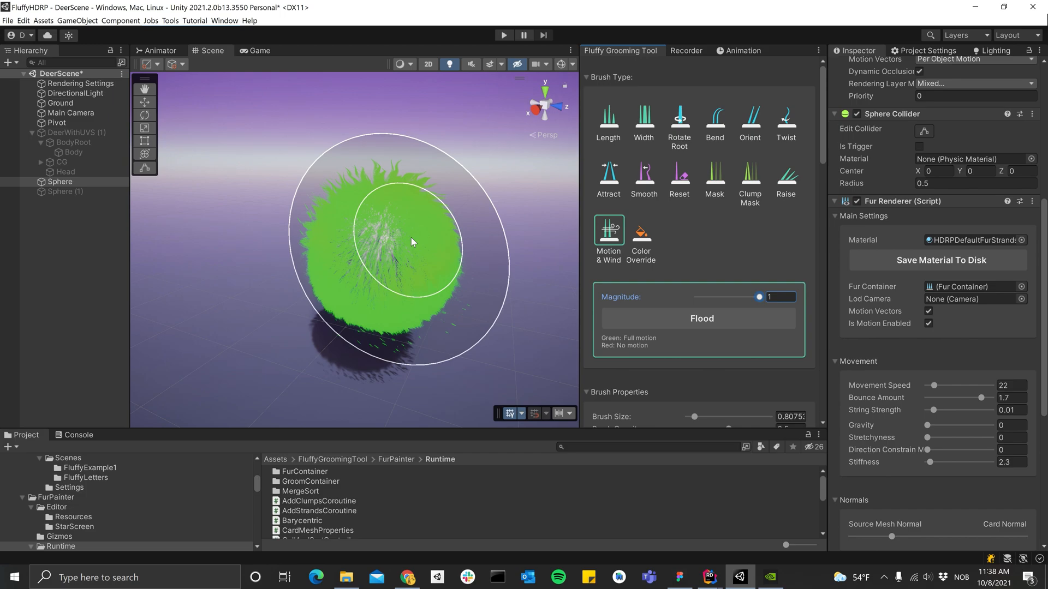
left_click_drag(707, 297, 649, 298)
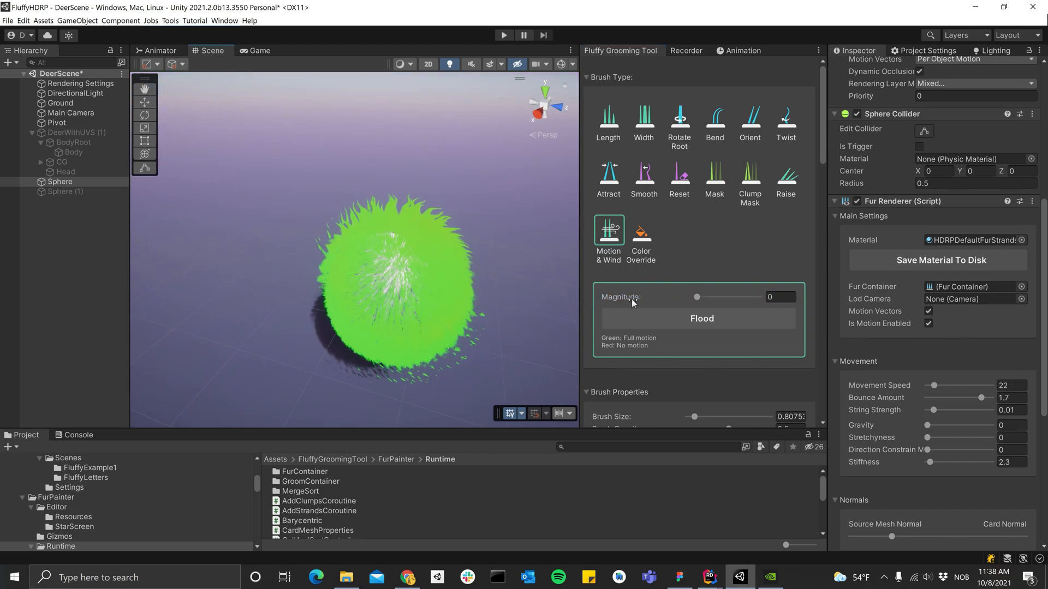
mouse_move(406, 257)
left_mouse_down()
mouse_move(372, 246)
mouse_move(421, 267)
mouse_move(372, 253)
mouse_move(430, 254)
mouse_move(369, 238)
mouse_move(376, 259)
mouse_move(361, 261)
left_mouse_up()
left_click(501, 35)
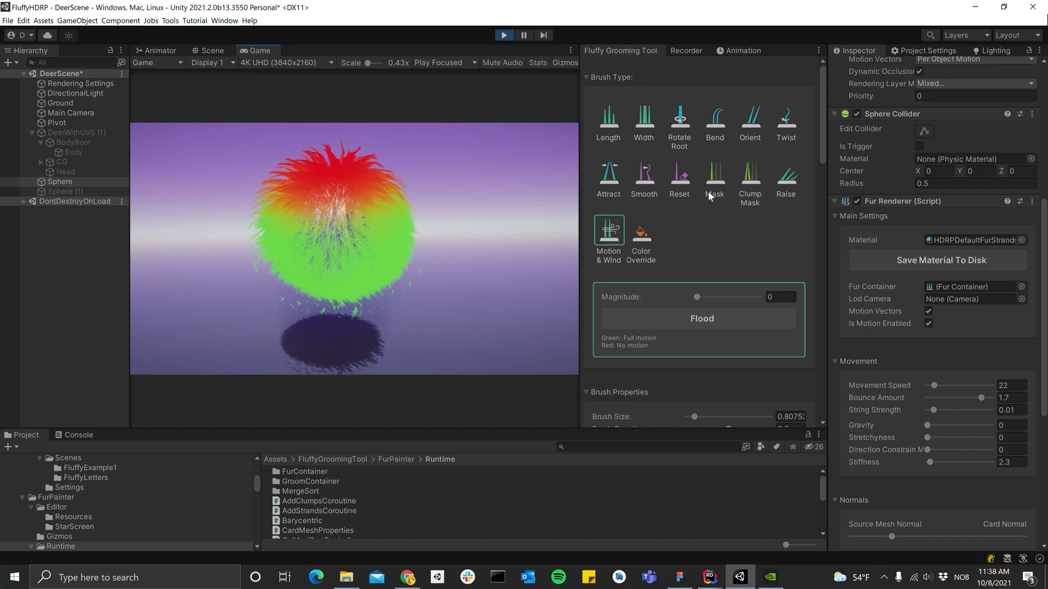
Step: Switch to the Raise brush and move the Sphere through its Transform in the running scene to examine how its fur reacts
left_click(789, 178)
scroll(905, 181, "up", 10)
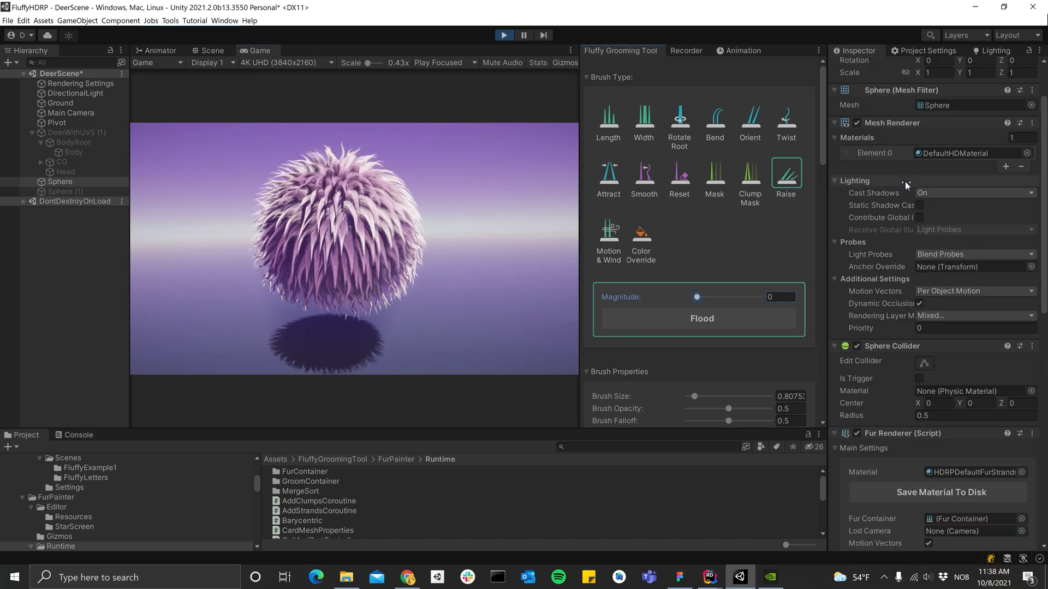
left_click_drag(966, 129, 345, 229)
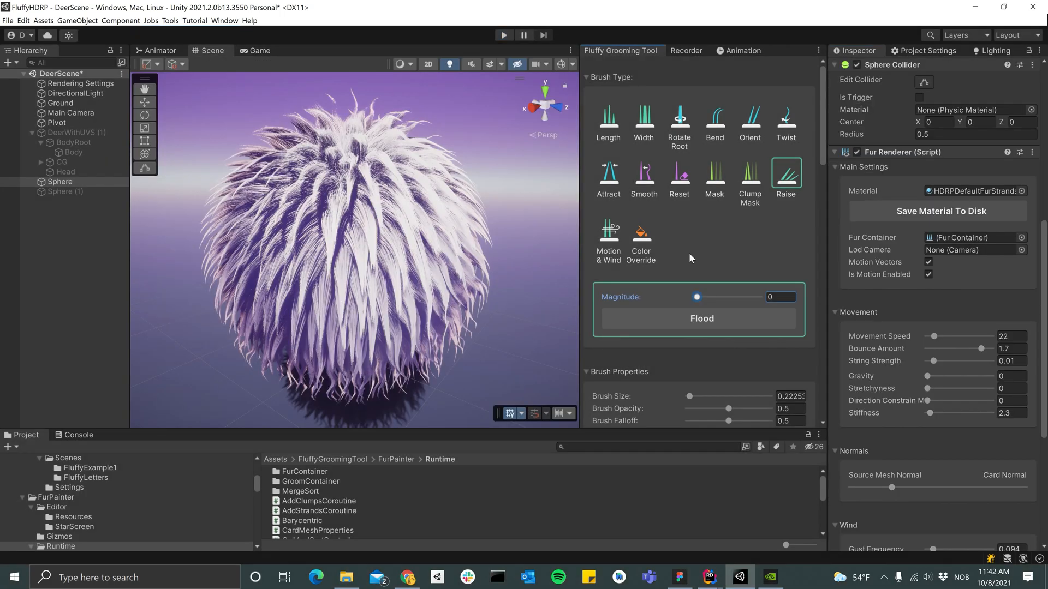
Step: Paint the front fur of Sphere with the Color Override brush at override amount 1, changing the color to dark green 0C4823
left_click(644, 235)
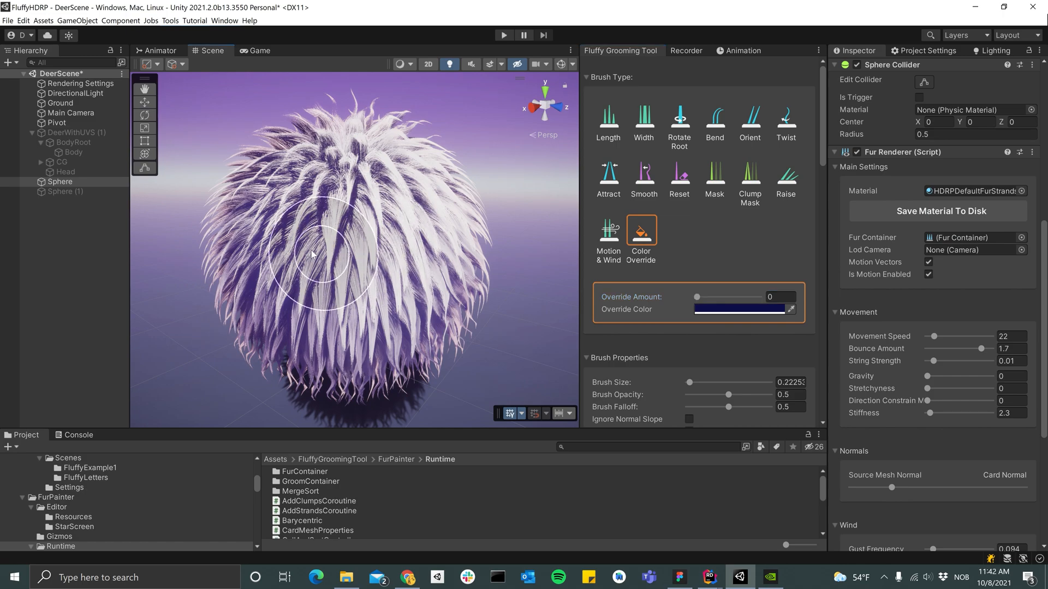
left_click_drag(697, 298, 760, 298)
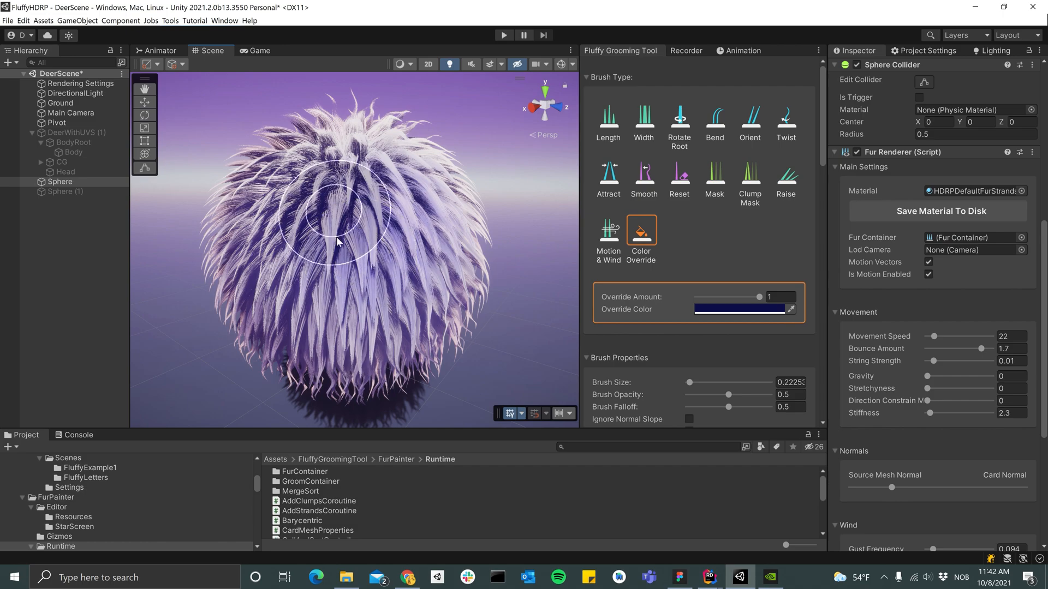
left_click(753, 309)
left_click(772, 316)
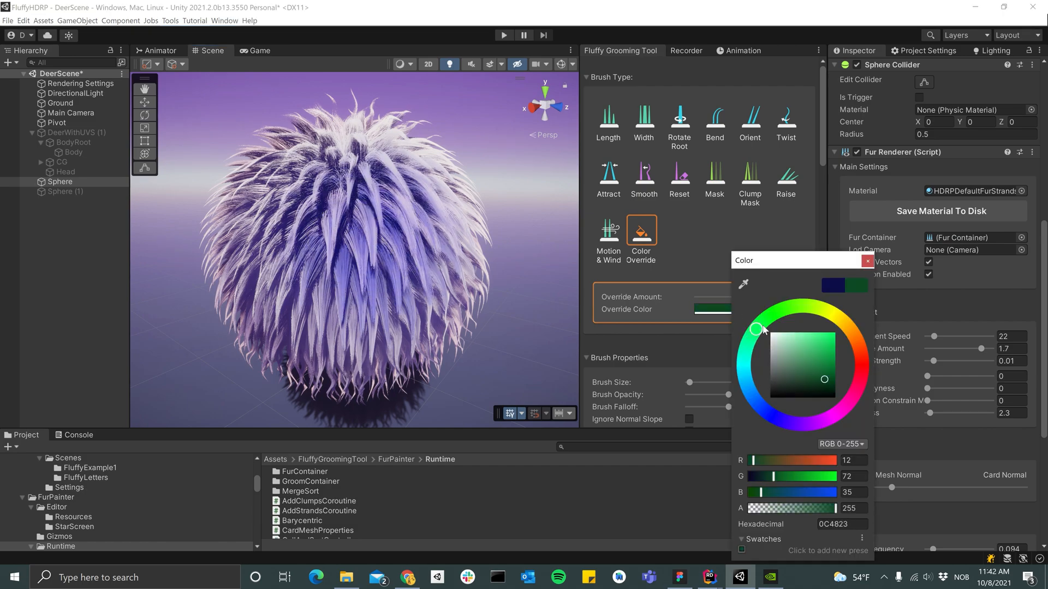
left_click_drag(377, 249, 362, 305)
mouse_move(405, 190)
left_mouse_down()
mouse_move(382, 294)
mouse_move(305, 219)
mouse_move(280, 293)
mouse_move(424, 204)
mouse_move(337, 319)
mouse_move(345, 301)
left_mouse_up()
Step: Paint another side of the Sphere's fur with a dark yellow override color, and lower the override amount to its minimum
left_click(741, 310)
left_click_drag(797, 315, 818, 281)
mouse_move(453, 229)
left_mouse_down("alt")
mouse_move(353, 252)
mouse_move(306, 243)
left_mouse_up("alt")
mouse_move(306, 242)
left_mouse_down()
mouse_move(264, 257)
mouse_move(257, 229)
mouse_move(276, 262)
mouse_move(278, 335)
mouse_move(276, 235)
mouse_move(288, 327)
mouse_move(553, 299)
left_mouse_up()
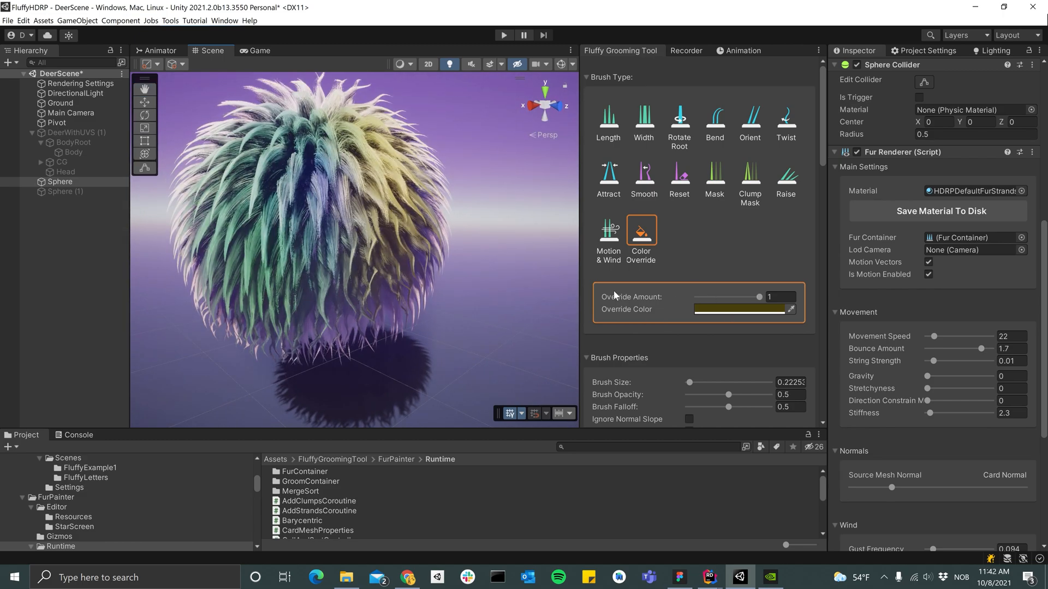
left_click_drag(706, 296, 672, 298)
mouse_move(355, 228)
left_mouse_down("alt")
mouse_move(305, 210)
mouse_move(382, 212)
mouse_move(370, 221)
mouse_move(309, 180)
mouse_move(281, 256)
mouse_move(377, 234)
mouse_move(312, 183)
left_mouse_up("alt")
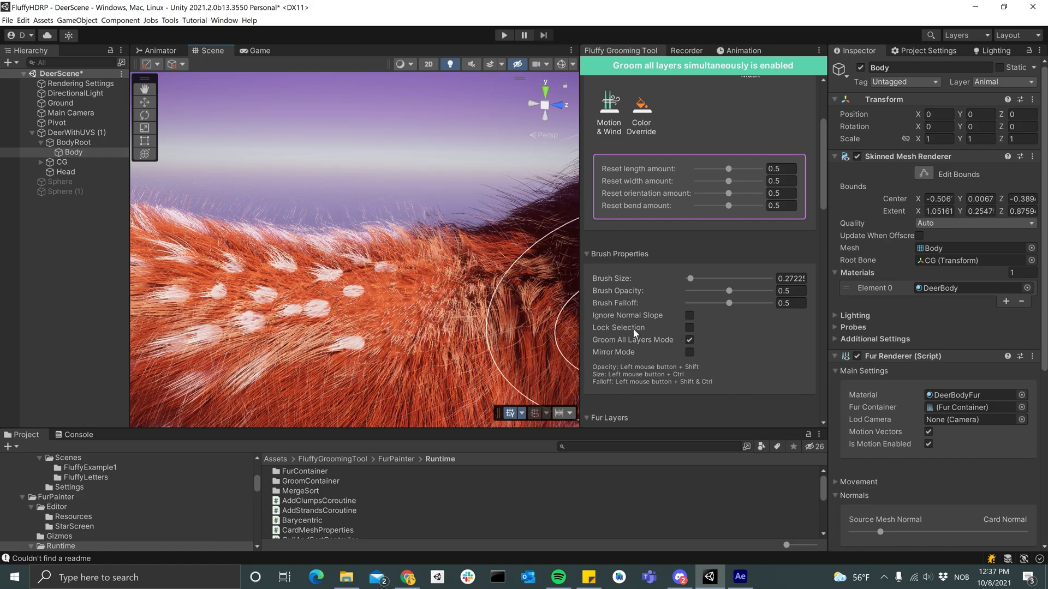
Step: Lock the selection to the deer's Body and brush its spotted back fur with the Reset brush
left_click(373, 219)
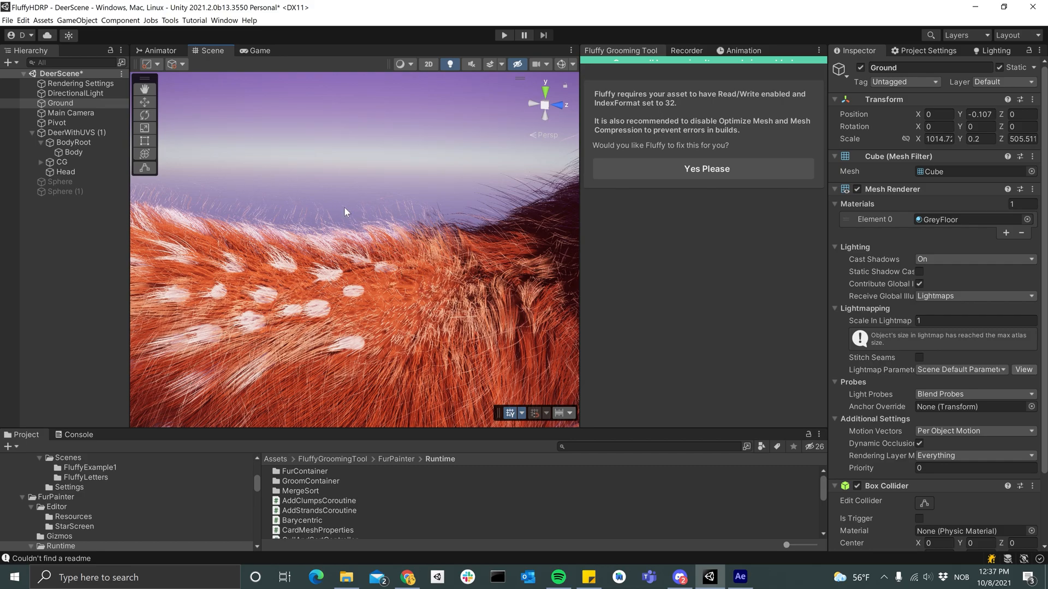
left_click(400, 297)
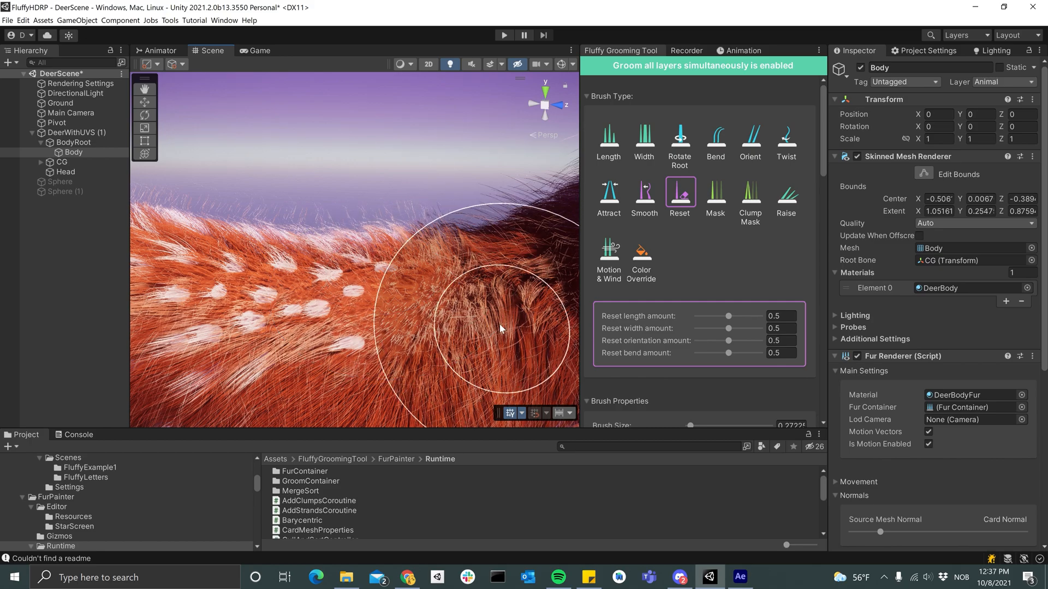
scroll(667, 291, "down", 5)
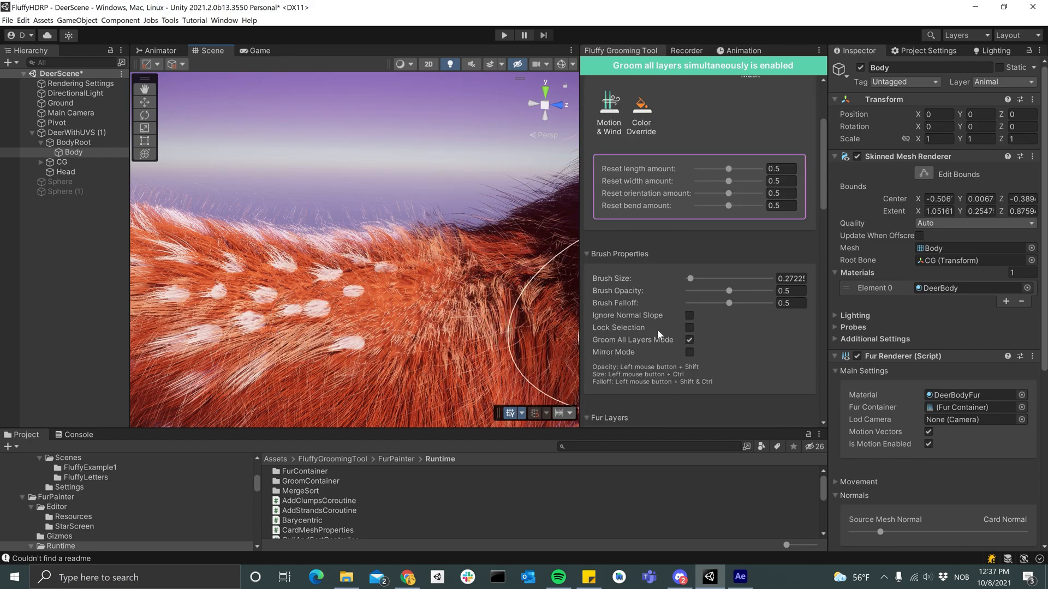
left_click(689, 327)
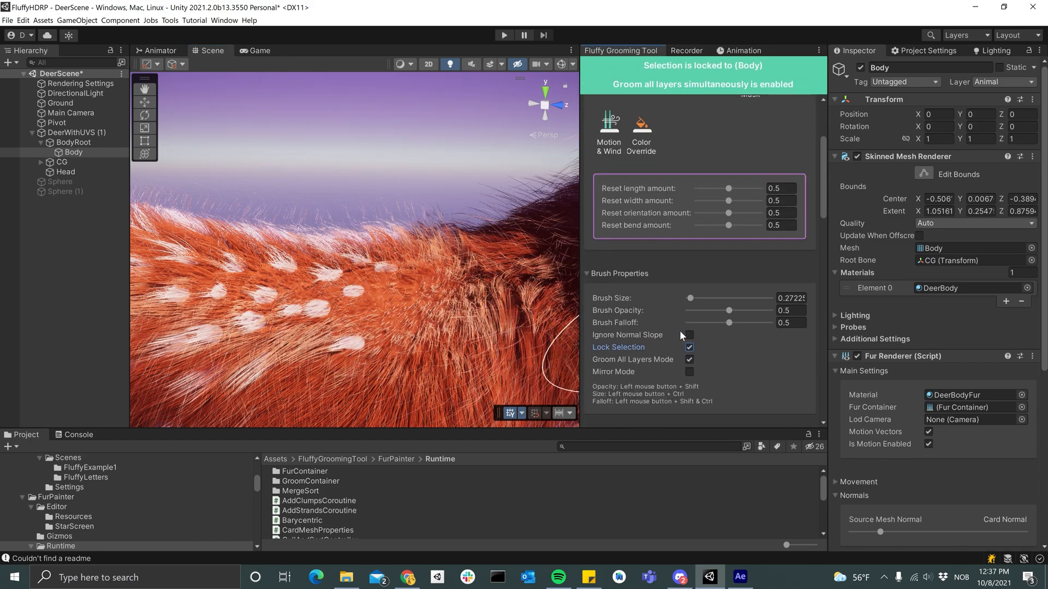
left_click(387, 210)
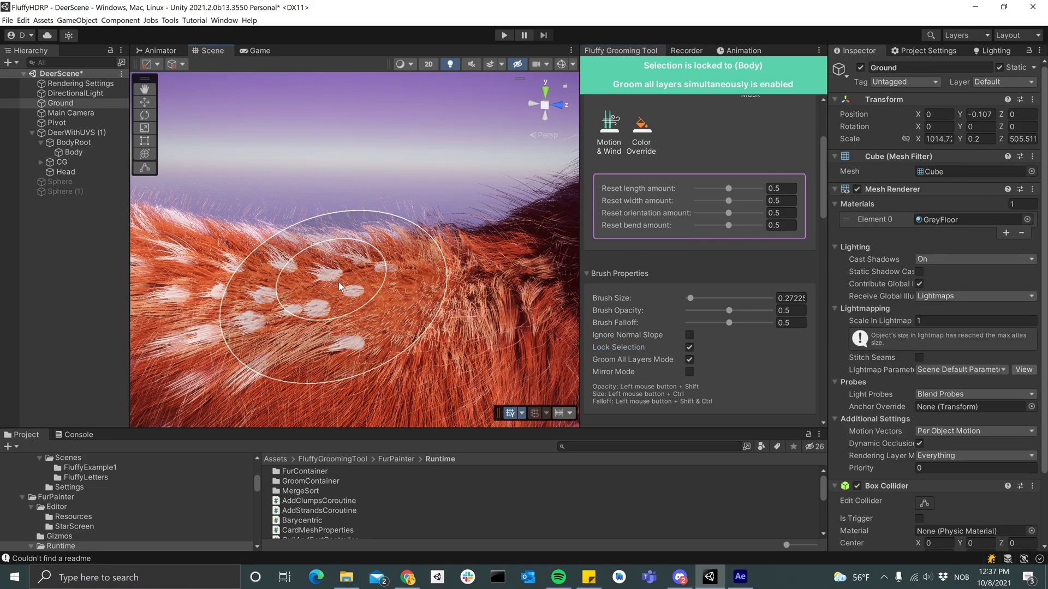
mouse_move(401, 290)
left_mouse_down()
mouse_move(335, 286)
mouse_move(459, 284)
mouse_move(258, 284)
mouse_move(440, 286)
mouse_move(274, 241)
left_mouse_up()
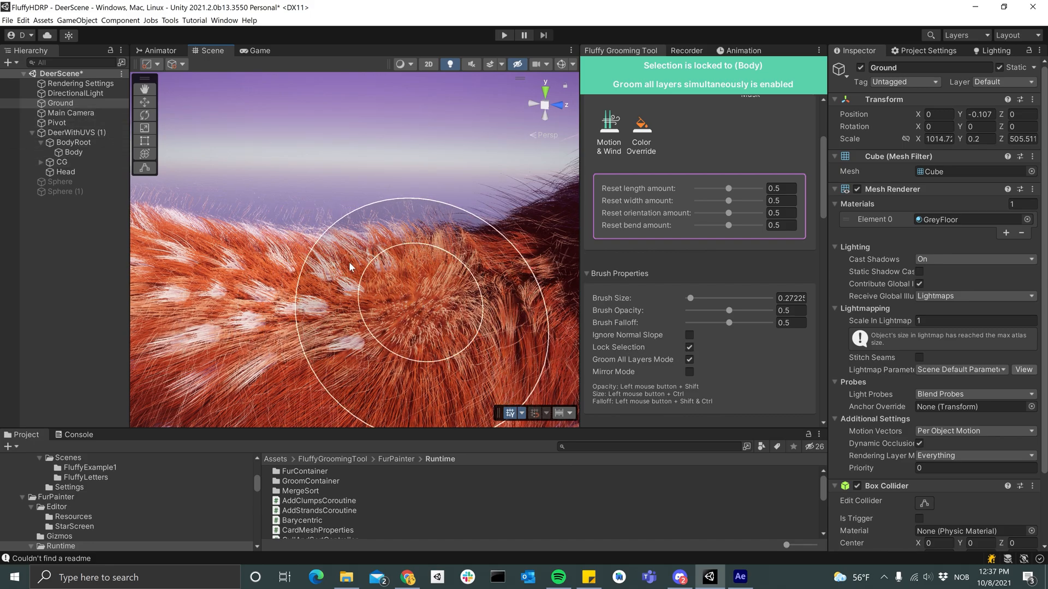
Step: Select Main Camera and Ground with the selection locked, and turn off Lock Selection before selecting Main Camera again
left_click(71, 113)
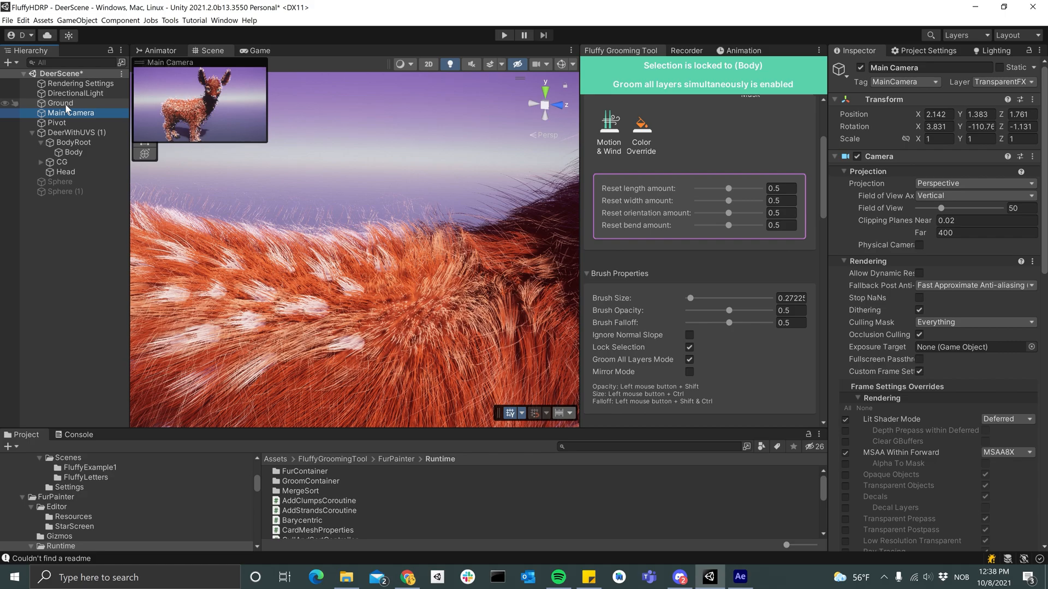
double_click(64, 104)
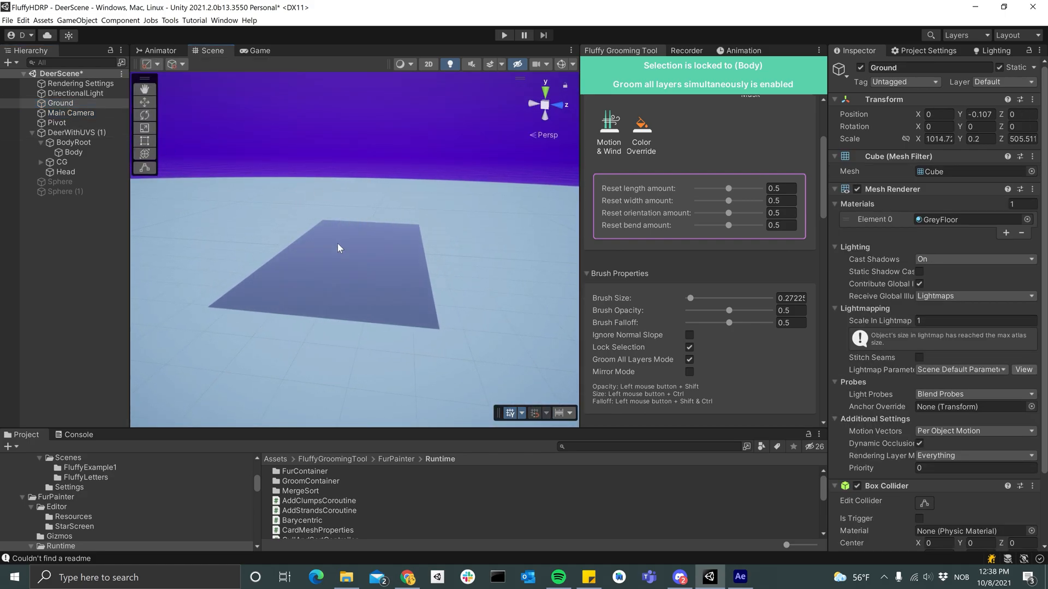
left_click(689, 347)
left_click(71, 112)
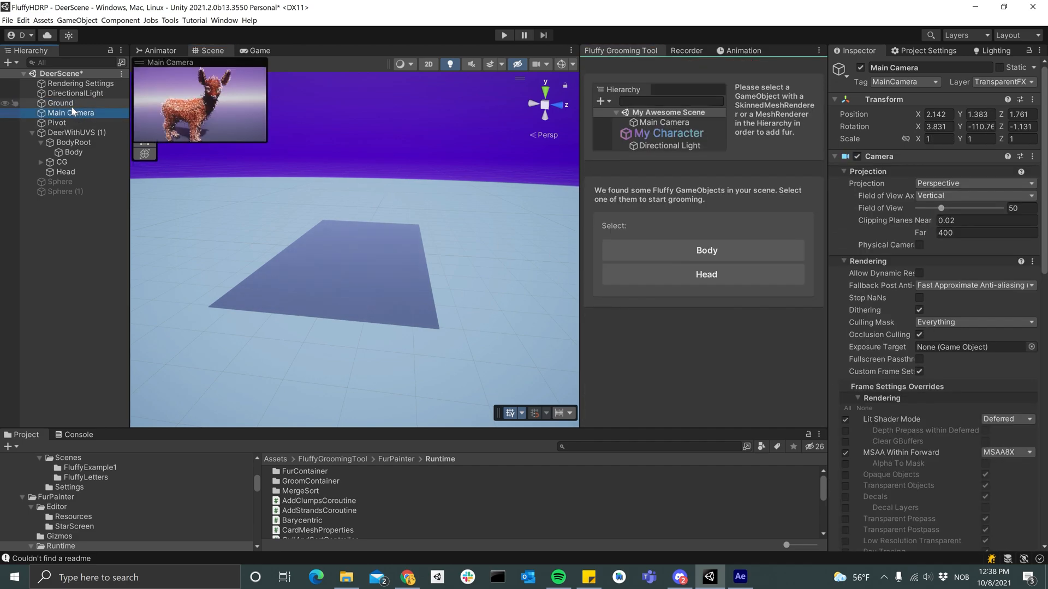
Step: Try a Reset brush stroke on the deer's body fur and undo it
left_click(418, 240)
left_click_drag(405, 253, 440, 259)
key("ctrl+z")
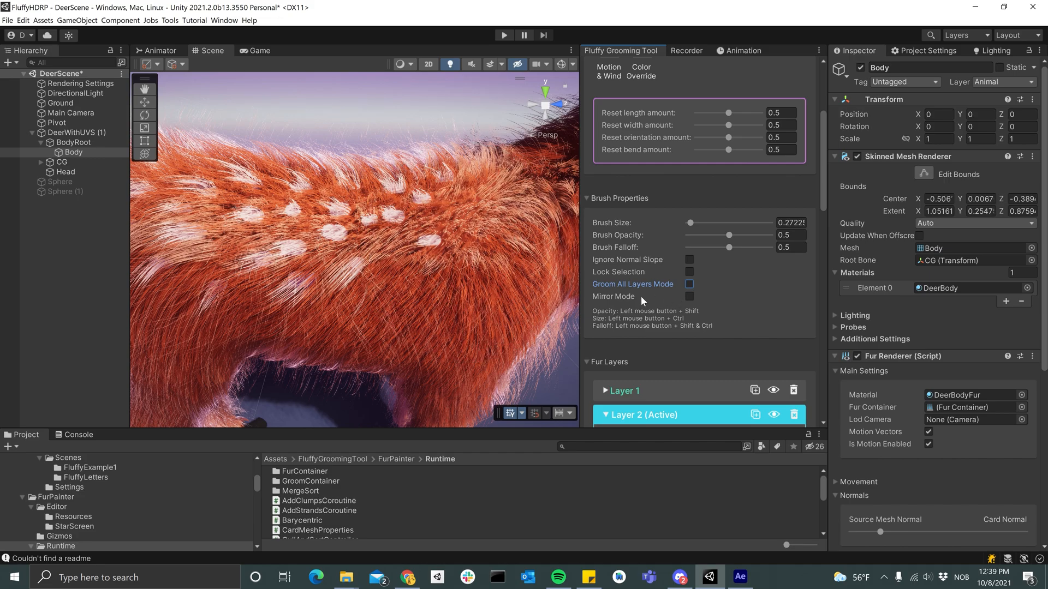
Step: Choose the Bend brush for the deer's Body and widen the width range of the active Layer 2
scroll(640, 296, "down", 3)
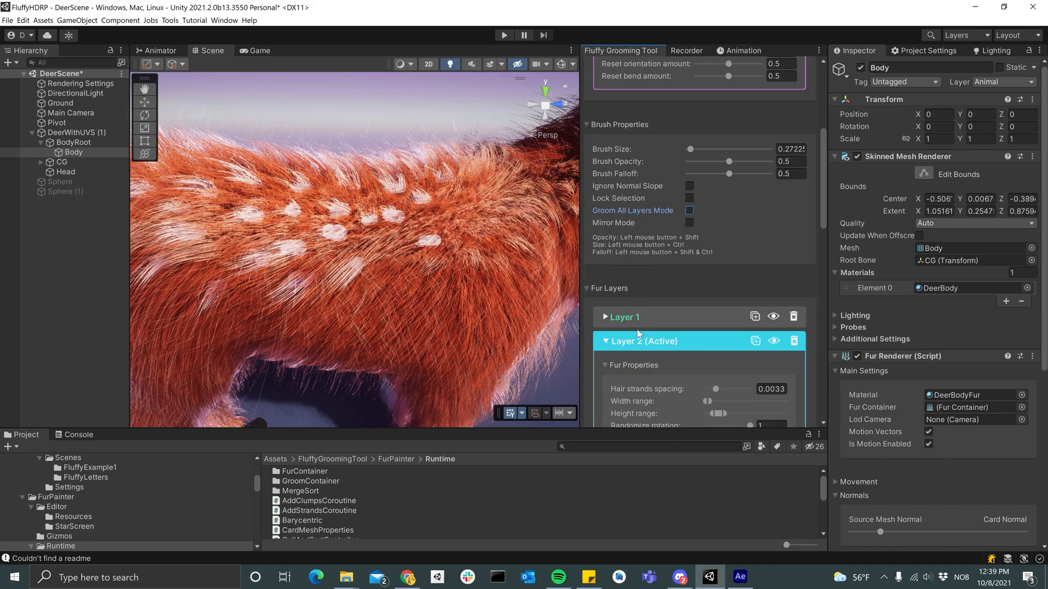
scroll(636, 327, "down", 3)
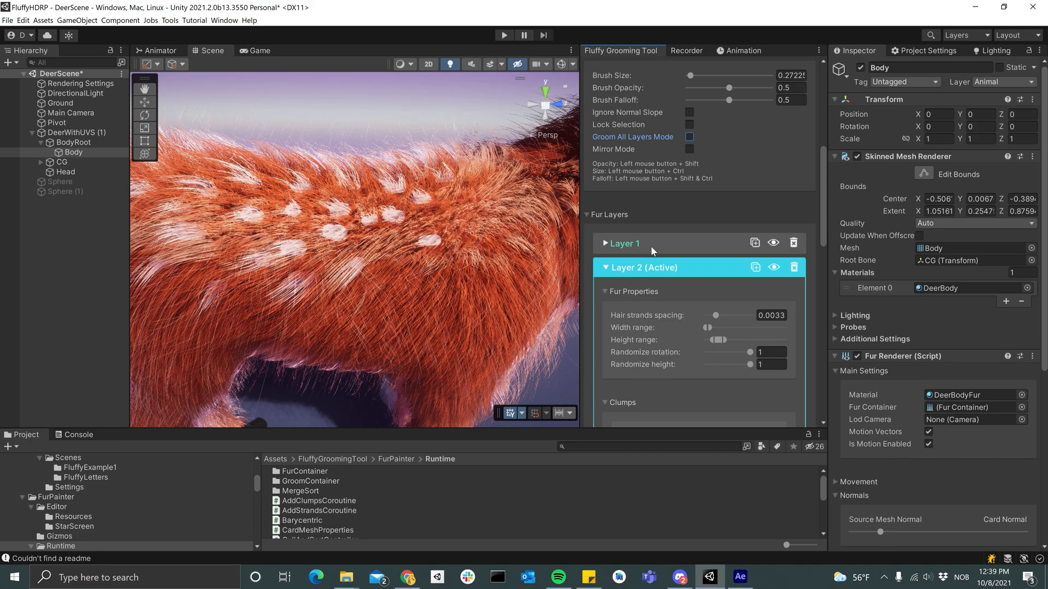
scroll(655, 218, "up", 10)
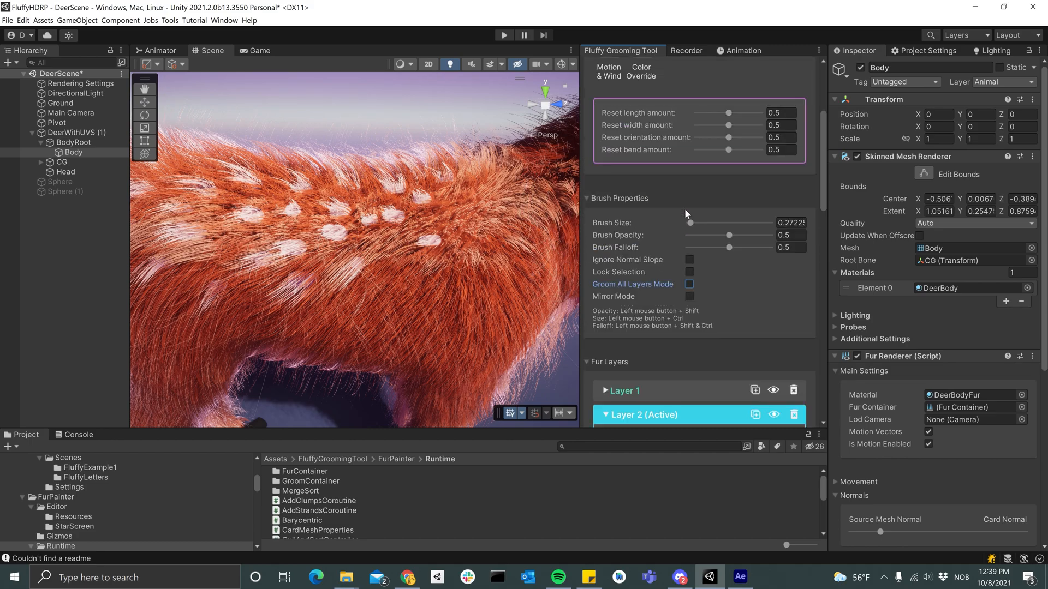
left_click(715, 119)
scroll(688, 273, "down", 3)
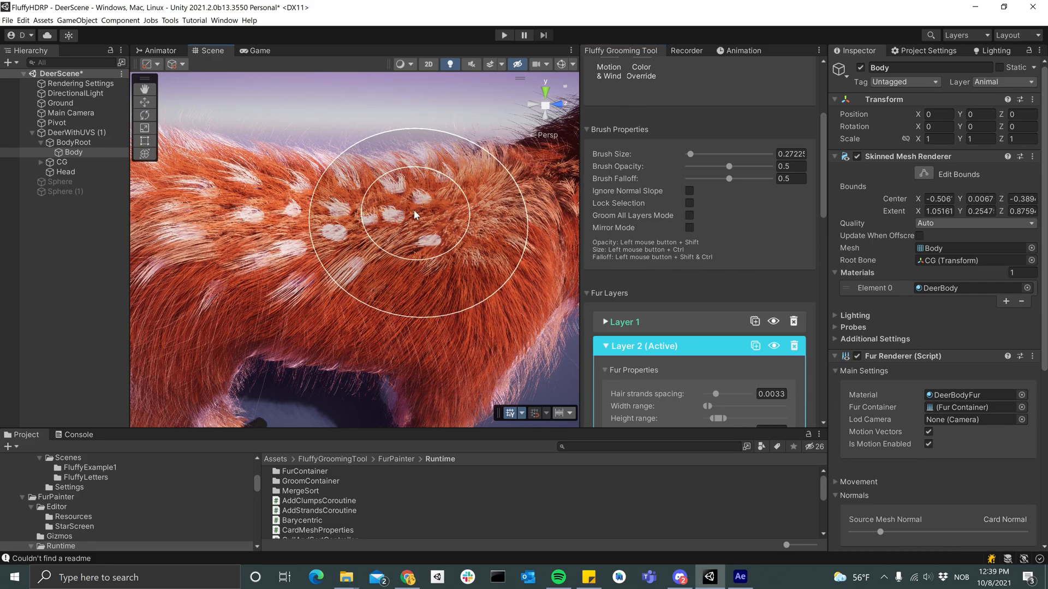
scroll(709, 380, "down", 3)
left_click_drag(717, 301, 721, 301)
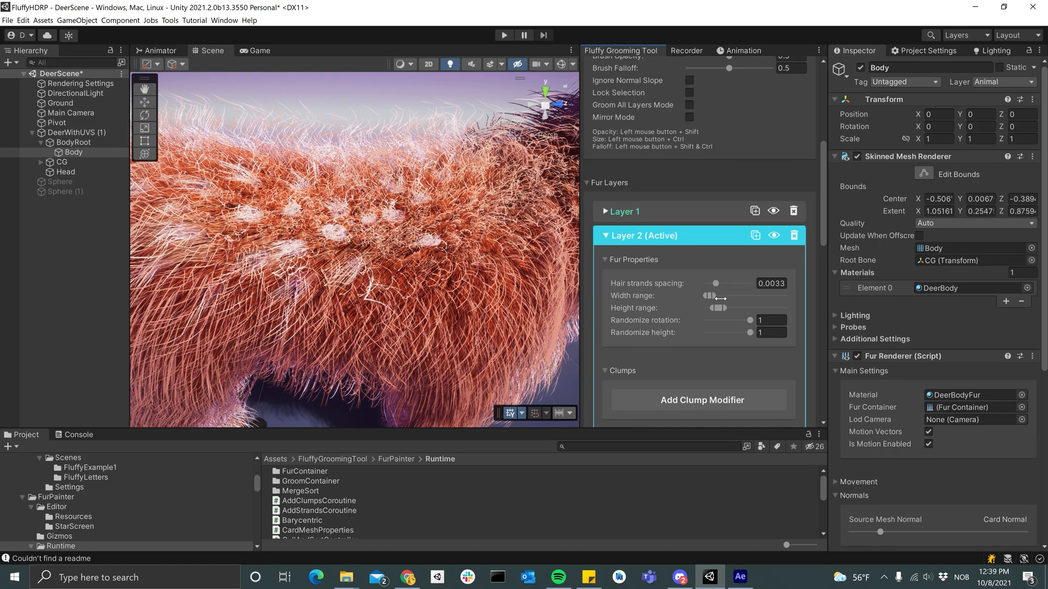
Step: Brush only Layer 2's fur on the deer's back with the Bend brush
left_click_drag(419, 218, 437, 260, "alt")
mouse_move(453, 215)
left_mouse_down()
mouse_move(266, 200)
mouse_move(491, 216)
mouse_move(289, 213)
mouse_move(429, 235)
left_mouse_up()
left_click_drag(425, 311, 417, 276, "alt")
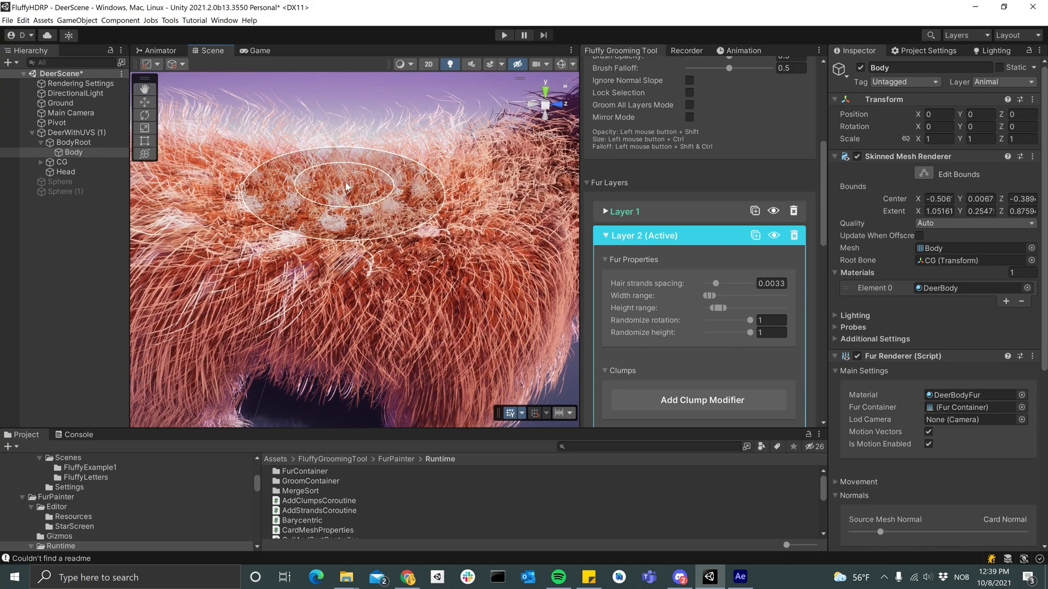
Step: Turn on Groom All Layers Mode and brush the deer's body fur across all layers
scroll(665, 257, "up", 3)
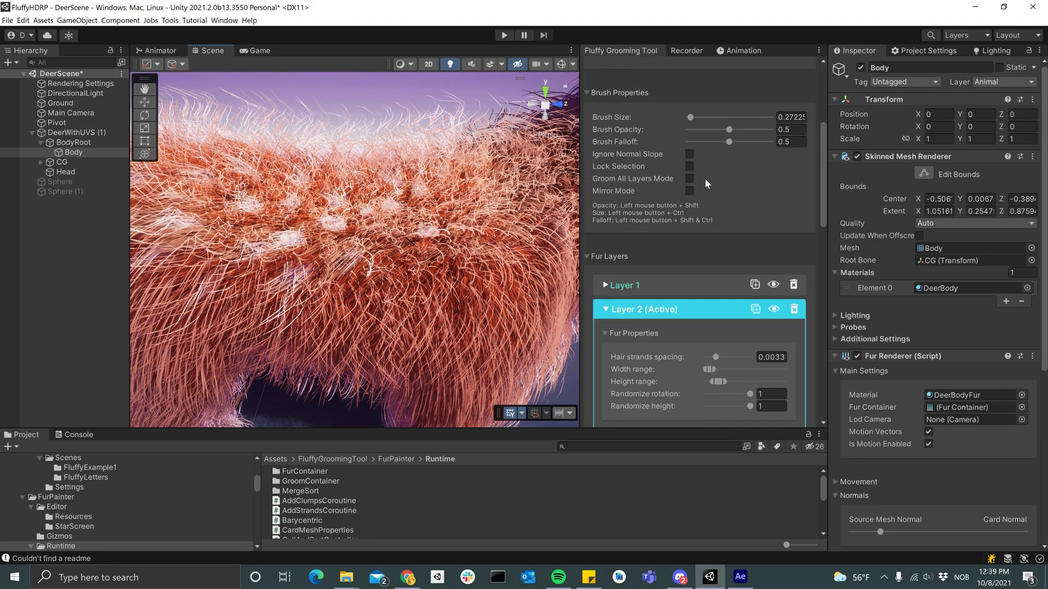
left_click(689, 178)
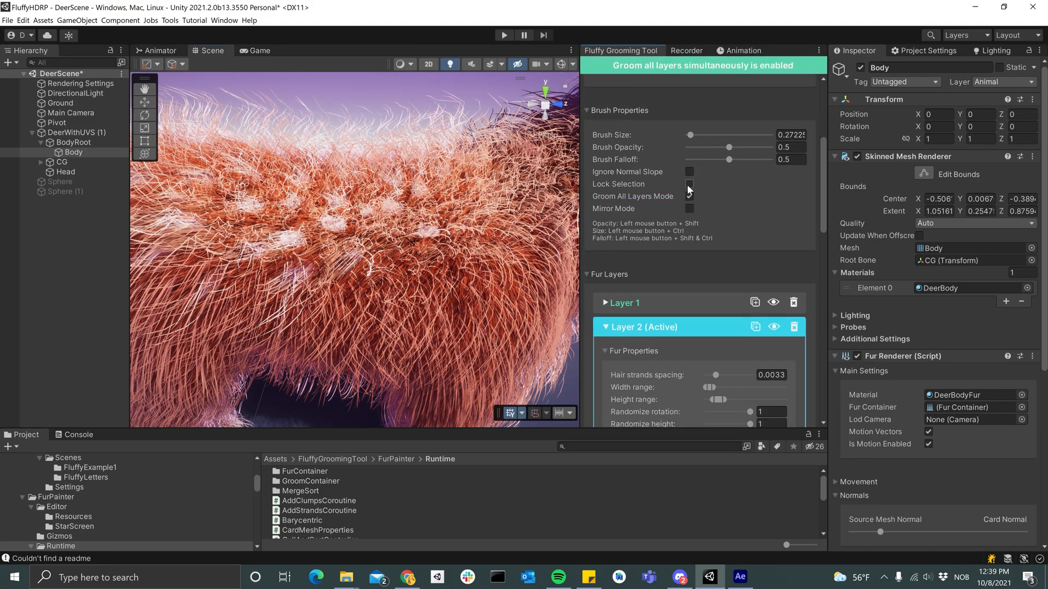
mouse_move(456, 214)
left_mouse_down()
mouse_move(263, 221)
mouse_move(496, 220)
mouse_move(247, 234)
mouse_move(466, 250)
left_mouse_up()
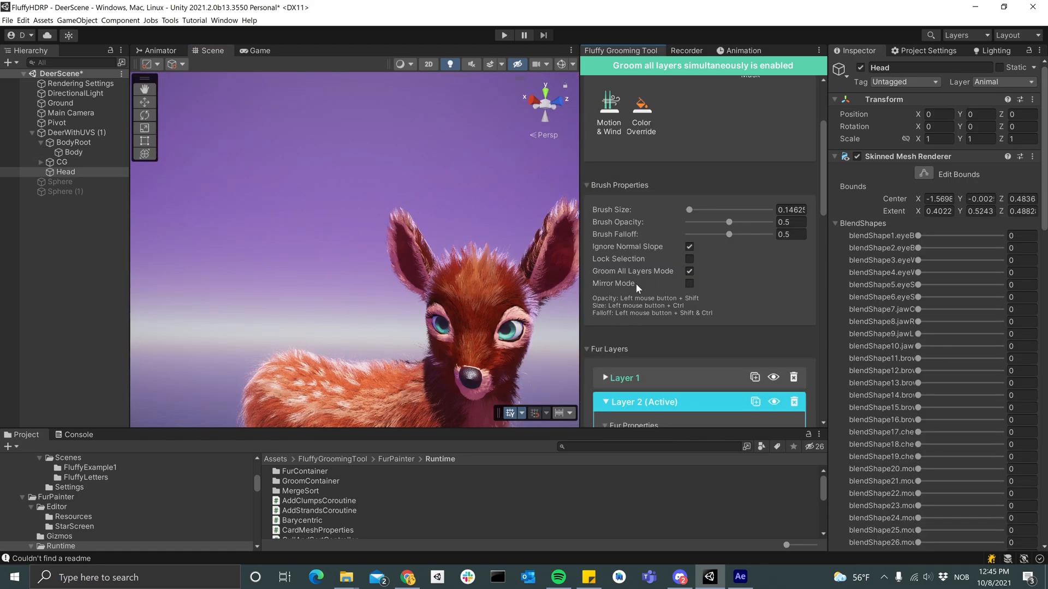
Step: Turn on Mirror Mode along the X-axis for the deer's Head and restore the bind pose
left_click(689, 283)
mouse_move(570, 312)
left_mouse_down("alt")
mouse_move(410, 335)
mouse_move(395, 299)
left_mouse_up("alt")
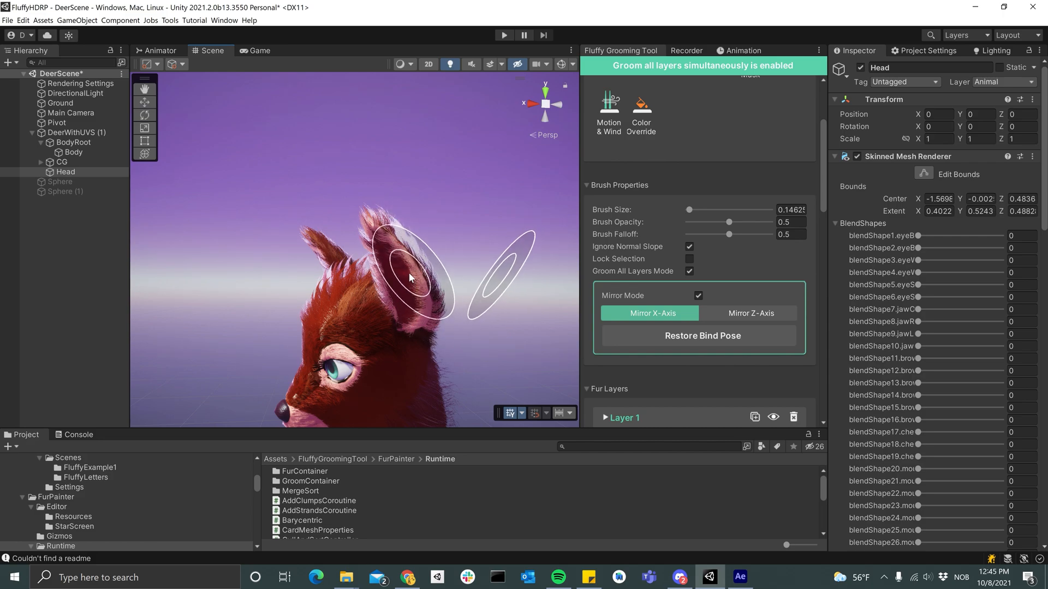
left_click(676, 336)
left_click(509, 309)
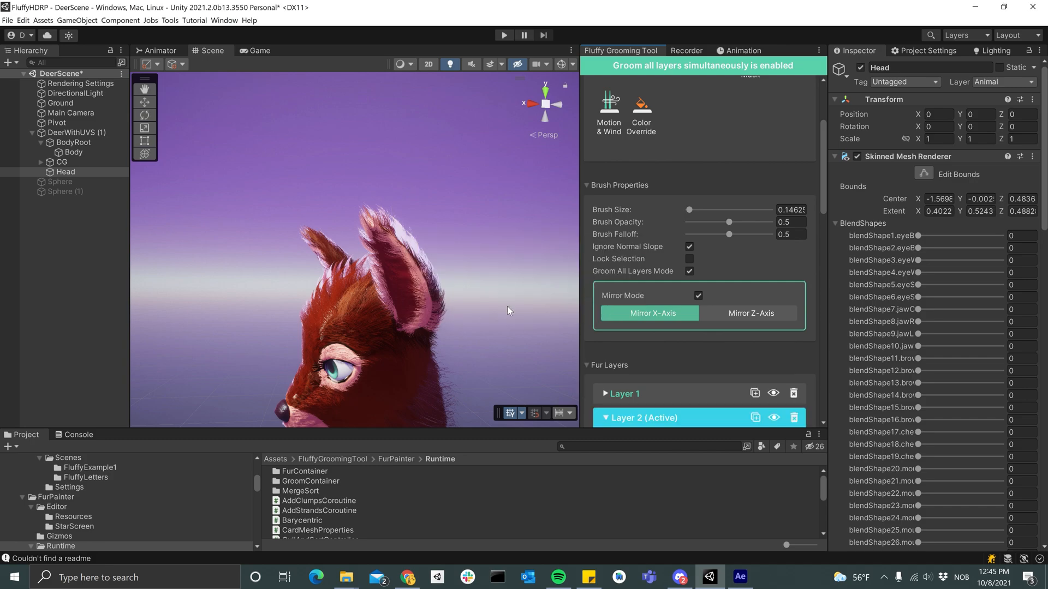
Step: Groom the fur on both of the deer's ears with a mirrored brush stroke
mouse_move(517, 318)
left_mouse_down("alt")
mouse_move(444, 292)
mouse_move(398, 246)
mouse_move(316, 293)
mouse_move(419, 329)
mouse_move(444, 266)
mouse_move(408, 299)
mouse_move(403, 289)
left_mouse_up("alt")
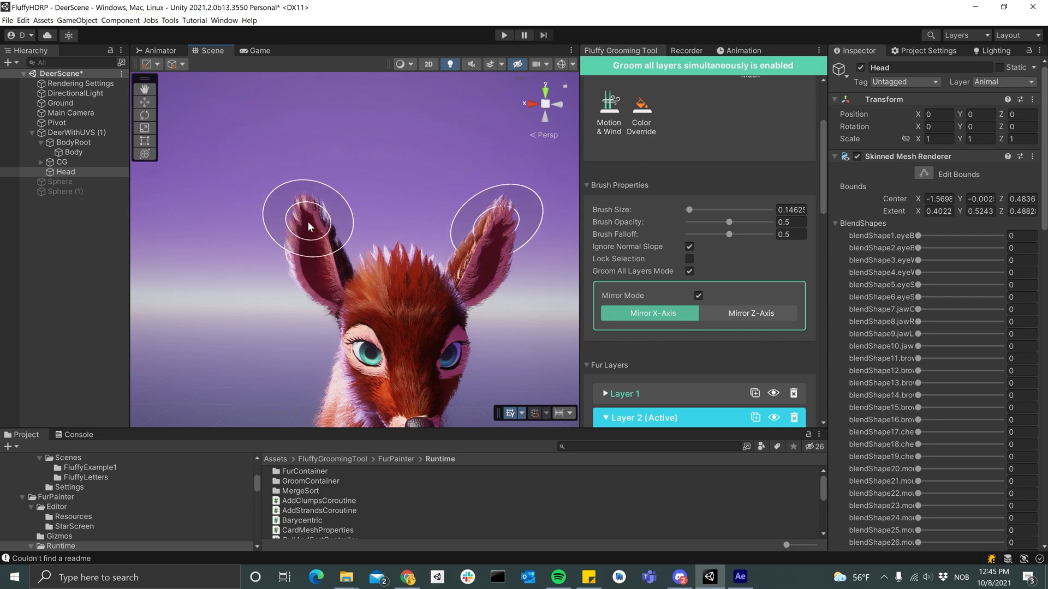
mouse_move(307, 232)
left_mouse_down()
mouse_move(302, 273)
mouse_move(317, 289)
mouse_move(312, 215)
mouse_move(321, 266)
left_mouse_up()
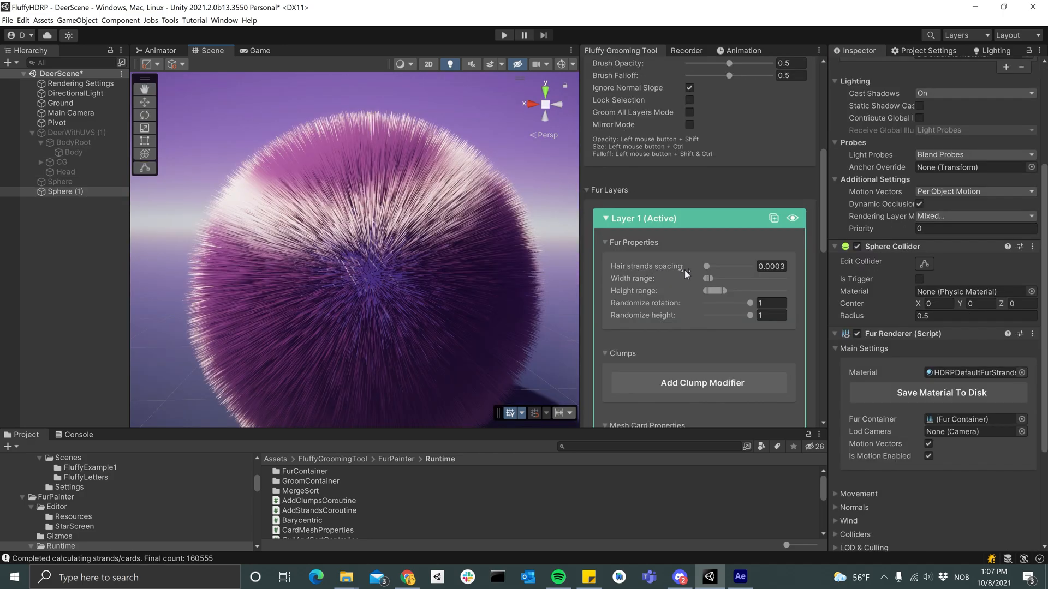
Step: Set the hair strands spacing of Sphere (1)'s Layer 1 to 0.0088, and adjust its ranges to wider, shorter strands
left_click_drag(706, 266, 730, 269)
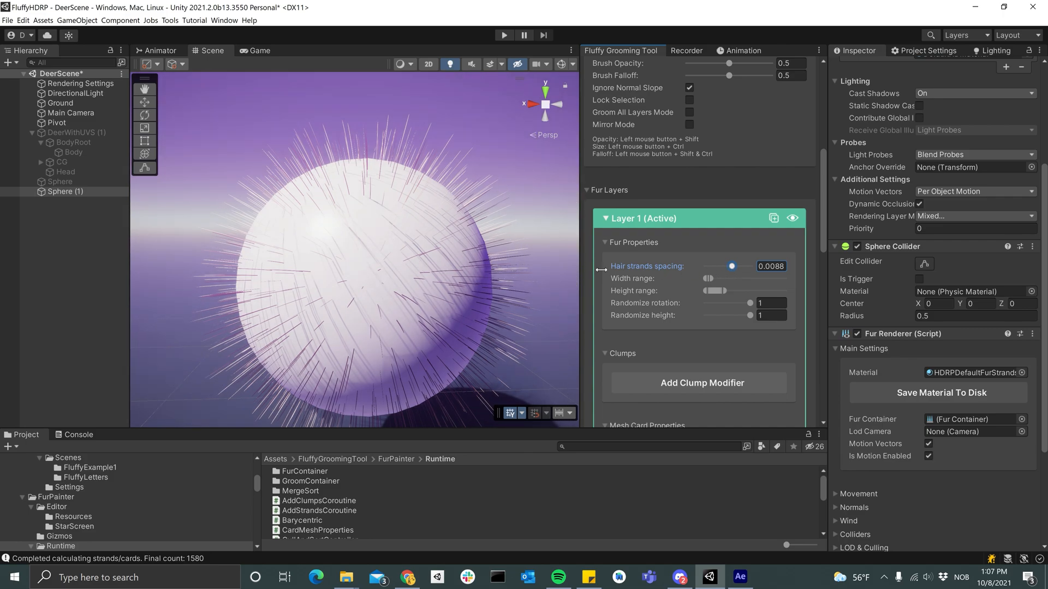
mouse_move(616, 277)
mouse_move(717, 282)
left_mouse_down()
mouse_move(707, 283)
mouse_move(724, 281)
left_mouse_up()
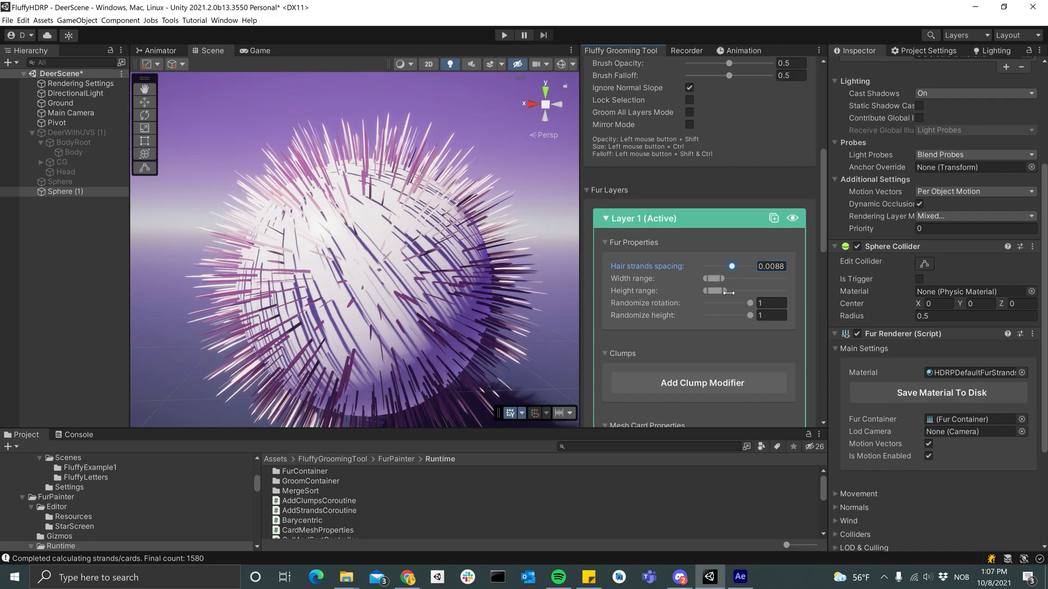
mouse_move(731, 292)
left_mouse_down()
mouse_move(710, 293)
mouse_move(725, 293)
left_mouse_up()
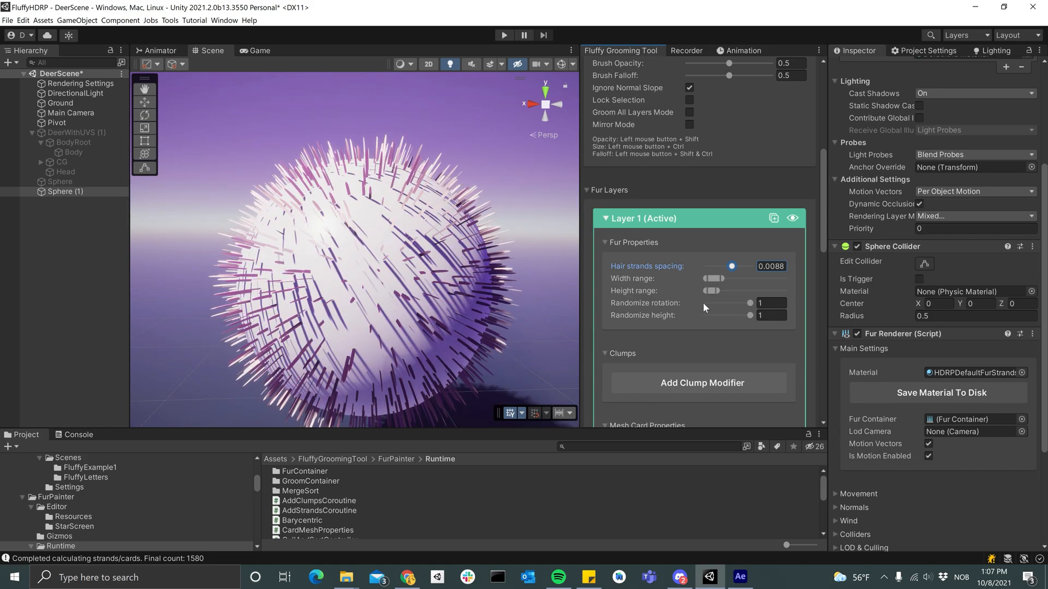
Step: Widen Layer 1's width range into broad blades and try the Randomize rotation setting, returning it to 1
left_click_drag(727, 282, 743, 279)
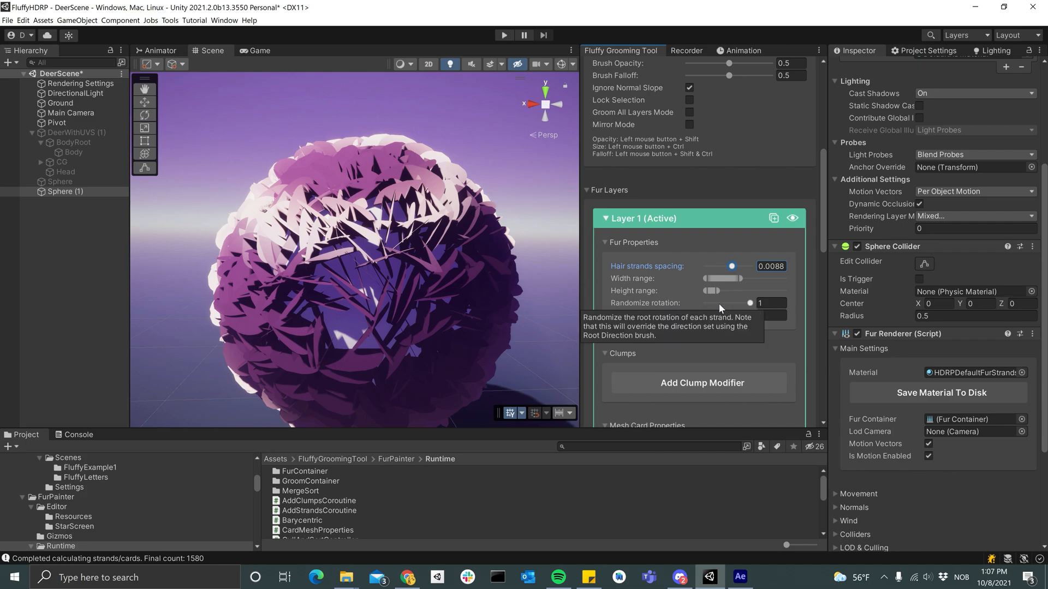
left_click_drag(750, 304, 774, 308)
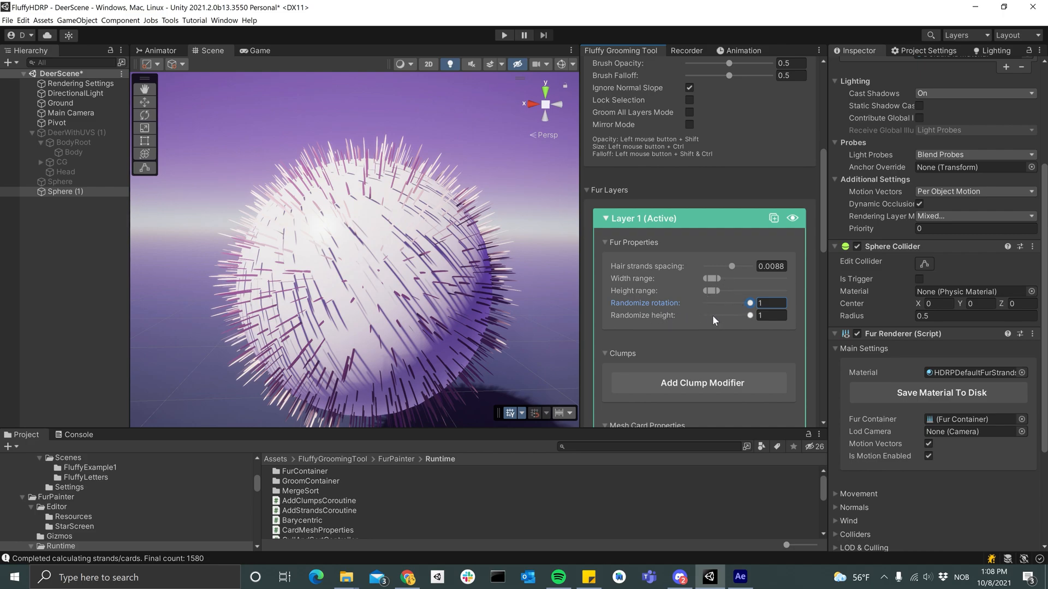
Step: Set Layer 1's Randomize height to 0 and add two clump modifiers, the first with a clump spacing of 0.03
left_click_drag(750, 317, 668, 317)
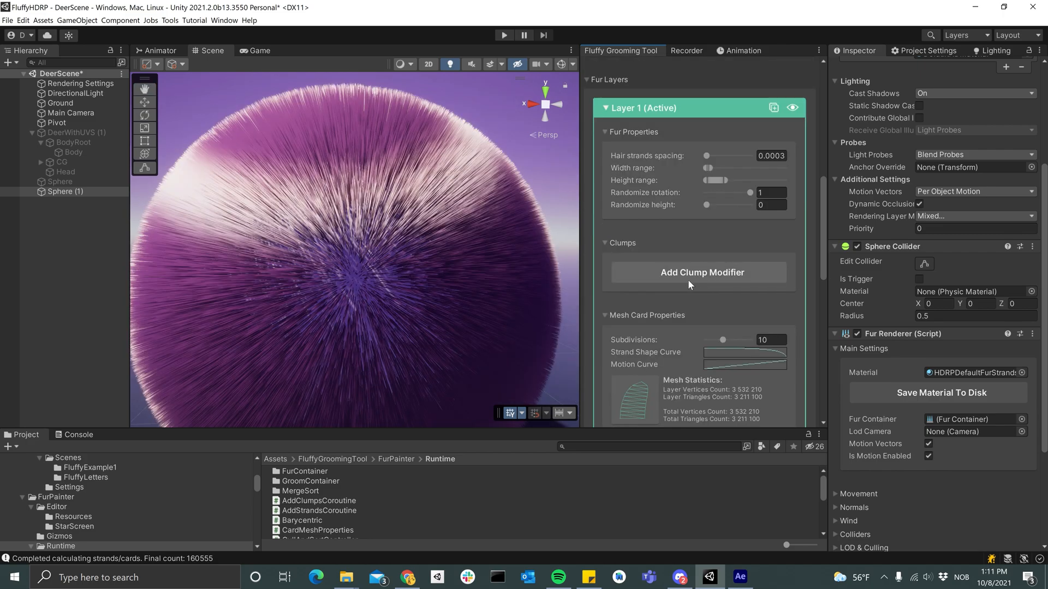
left_click(687, 279)
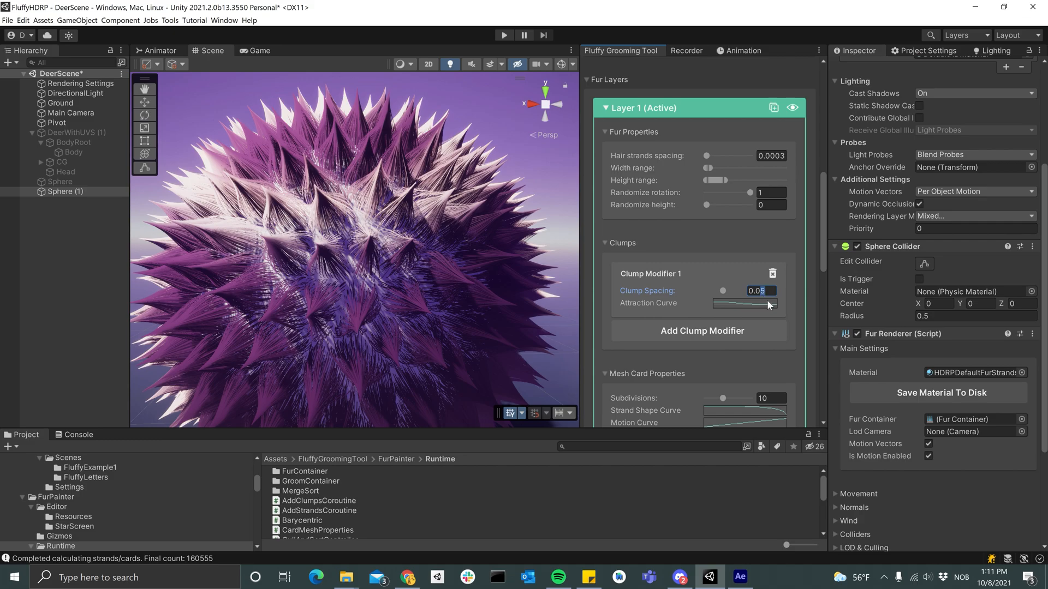
type("3")
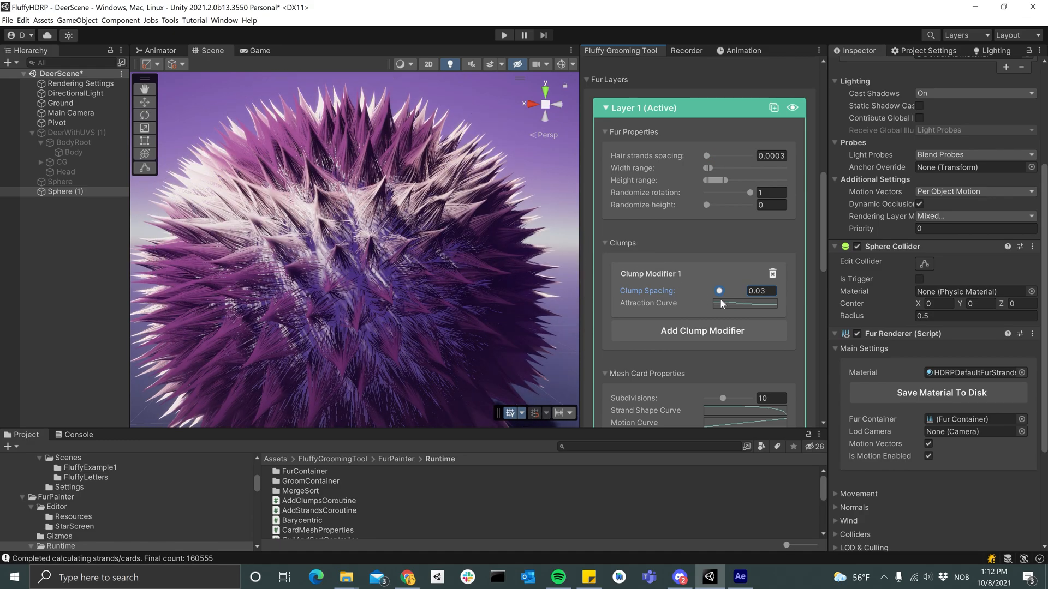
left_click(685, 330)
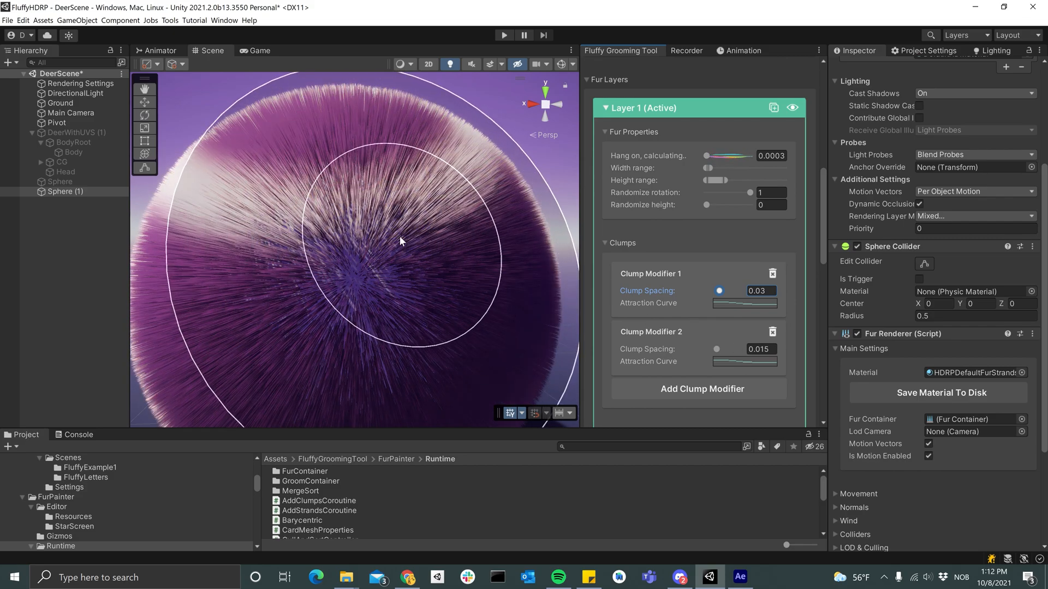
middle_click_drag(399, 290, 374, 276)
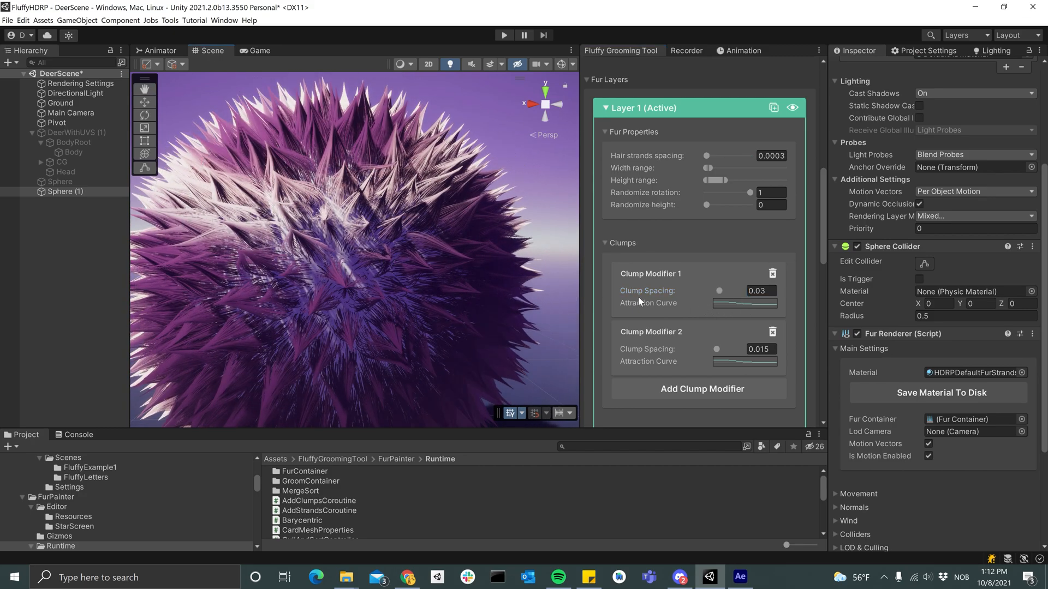
Step: Adjust the Attraction Curve of Clump Modifier 1 so it eases smoothly from 1 down to 0
left_click(737, 306)
left_click_drag(838, 231, 674, 191)
mouse_move(855, 380)
left_mouse_down()
mouse_move(861, 298)
mouse_move(865, 392)
mouse_move(866, 383)
left_mouse_up()
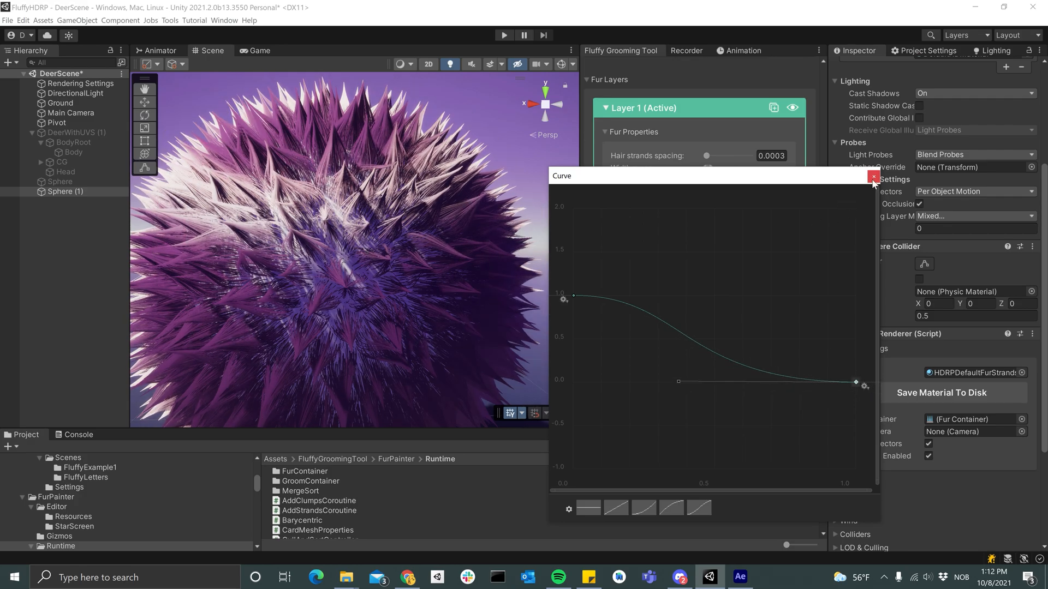
left_click(873, 178)
Step: Choose the Clump Mask brush and paint the sphere's fur with a clump intensity of 0
scroll(721, 251, "up", 10)
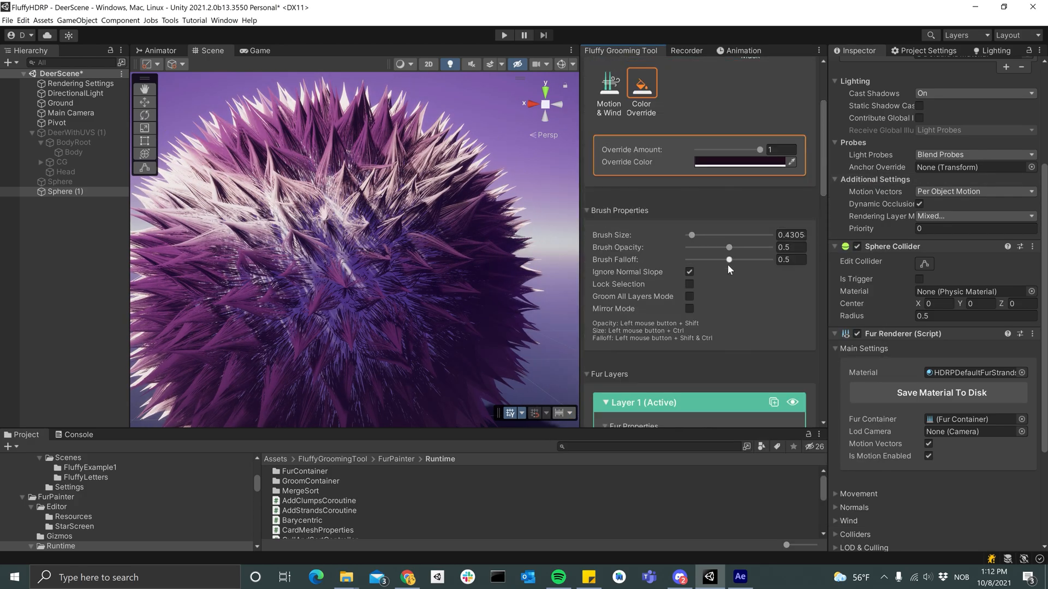
scroll(725, 259, "up", 5)
left_click(750, 181)
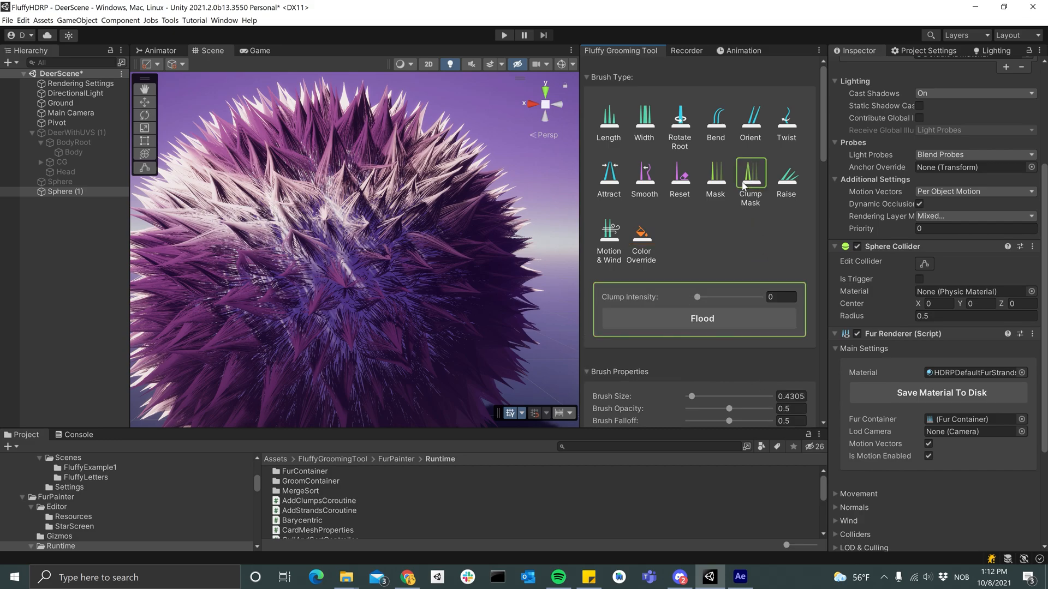
mouse_move(332, 264)
left_mouse_down()
mouse_move(316, 254)
mouse_move(437, 245)
mouse_move(415, 279)
left_mouse_up()
Step: Raise the Clump Mask brush's intensity to 1 and paint the clumps over the sphere's fur
left_click_drag(748, 296, 807, 299)
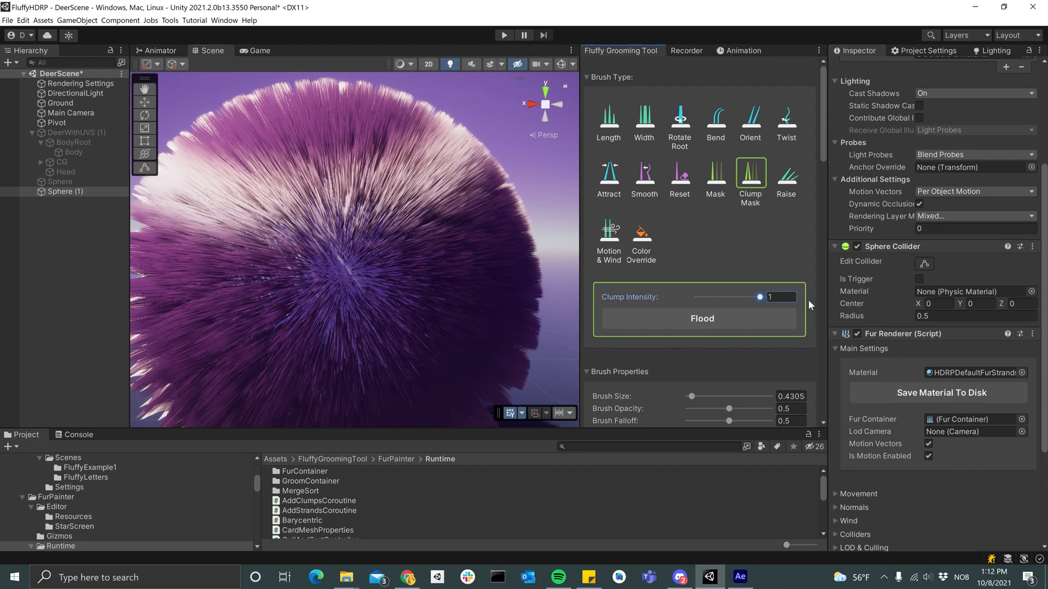
scroll(320, 274, "down", 5, "ctrl")
mouse_move(318, 298)
left_mouse_down()
mouse_move(420, 203)
mouse_move(409, 241)
mouse_move(297, 286)
mouse_move(385, 268)
left_mouse_up()
key("alt")
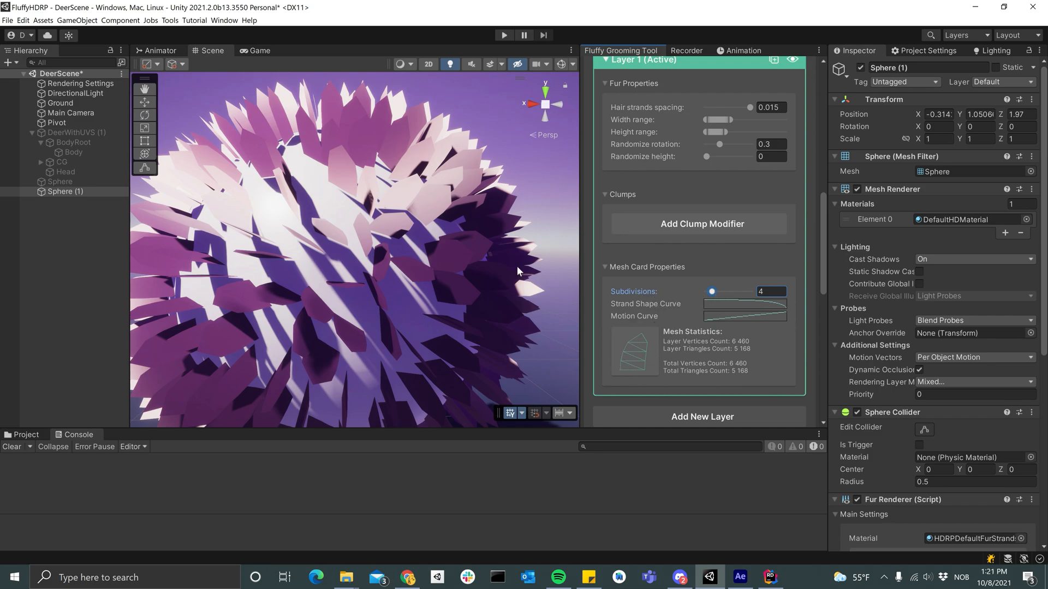
Step: Try Layer 1's mesh card Subdivisions at 1, and set the value to 13
left_click_drag(712, 292, 632, 316)
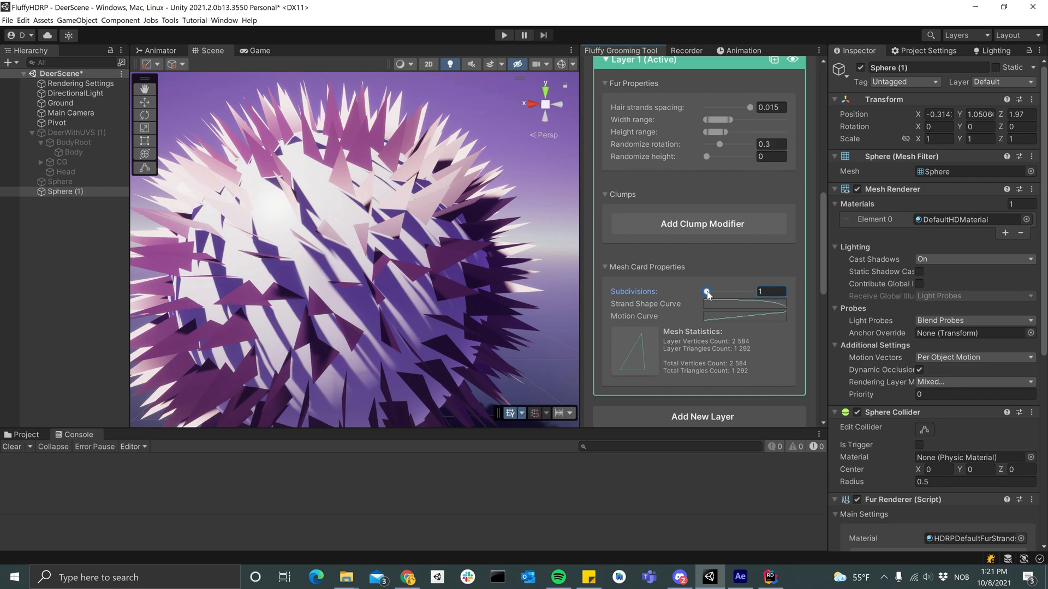
left_click_drag(707, 294, 729, 296)
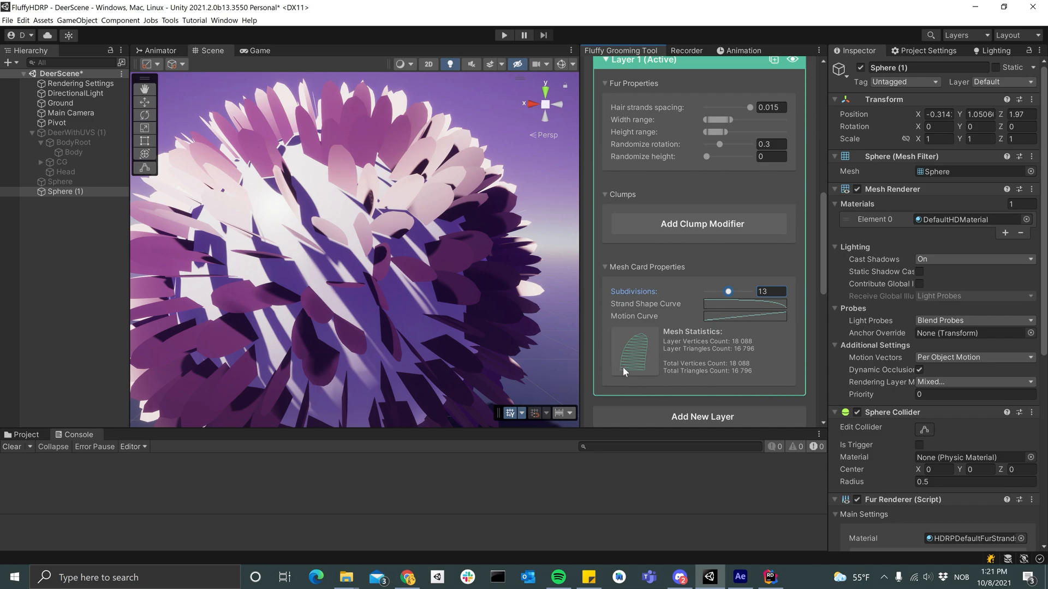
Step: Reshape the layer's Strand Shape Curve with several profiles, finishing with one that slopes down to about 0.7 at the end
left_click(719, 303)
left_click_drag(766, 212, 580, 407)
mouse_move(738, 409)
left_mouse_down()
mouse_move(628, 256)
mouse_move(589, 232)
mouse_move(748, 410)
mouse_move(759, 445)
mouse_move(723, 413)
left_mouse_up()
left_click_drag(587, 407, 549, 192)
left_click_drag(869, 457, 861, 429)
left_click_drag(843, 186, 693, 348)
left_click_drag(870, 431, 868, 277)
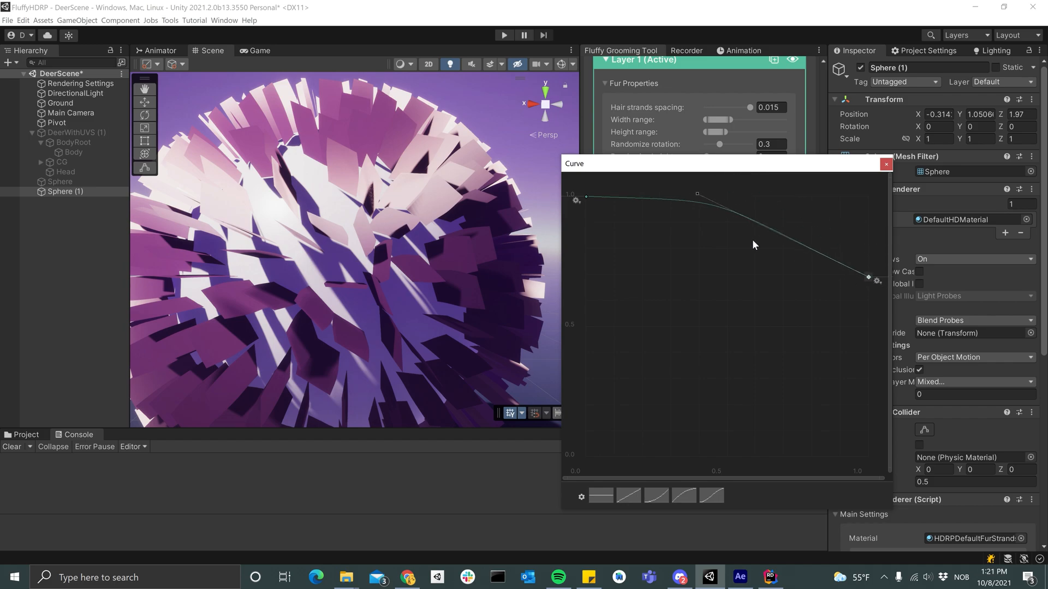
Step: Raise the end of the Strand Shape Curve to about 1 and pull both tangents down so the middle dips
left_click_drag(697, 193, 689, 443)
left_click_drag(871, 277, 870, 197)
left_click(585, 197)
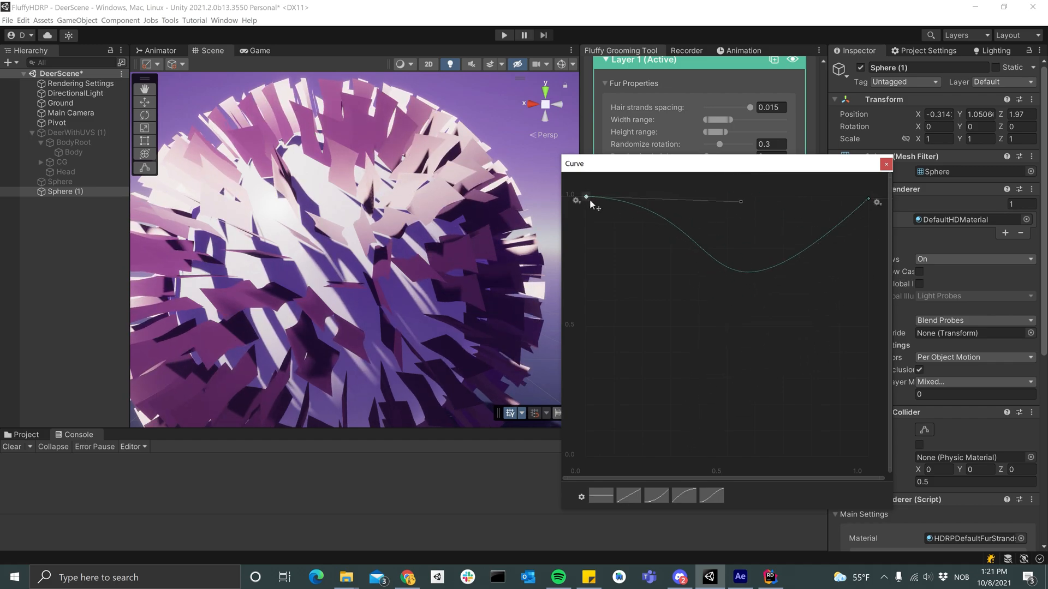
left_click_drag(741, 201, 711, 479)
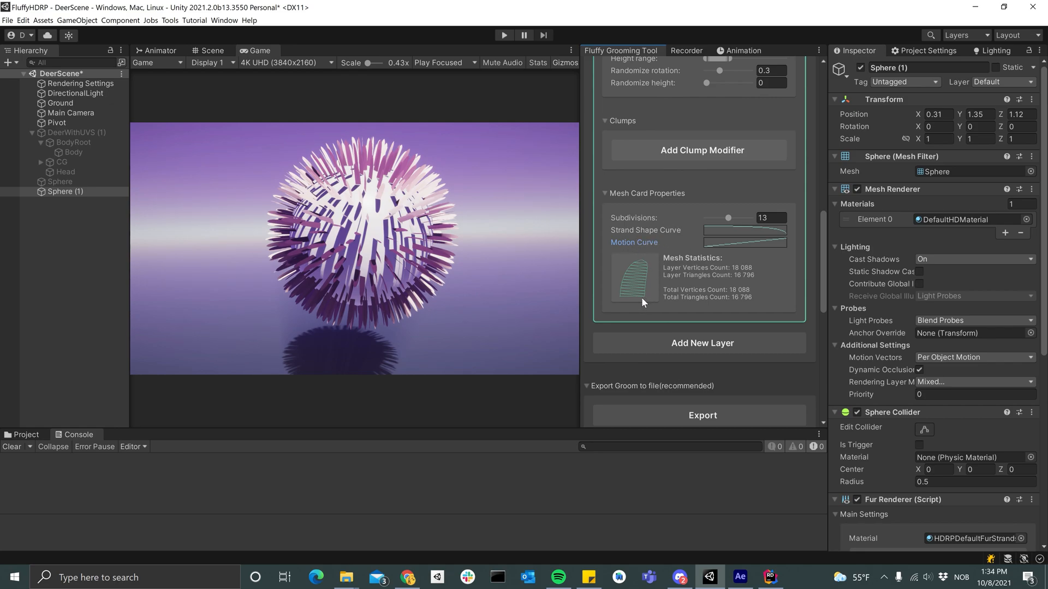
Step: Edit the layer's Motion Curve so it starts flat and rises steeply towards the end
left_click(732, 243)
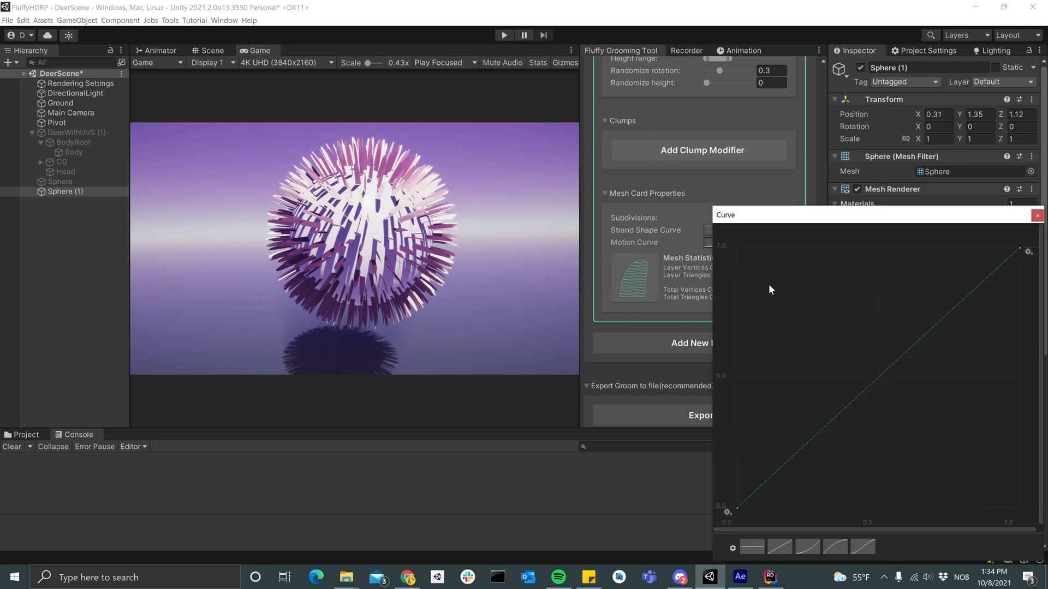
left_click(737, 509)
left_click_drag(753, 494, 1003, 514)
left_click(1019, 249)
left_click_drag(1005, 263, 958, 354)
Step: Reshape the Motion Curve so it rises steeply from the start and levels off near 1
left_click(737, 508)
left_click_drag(998, 509, 746, 248)
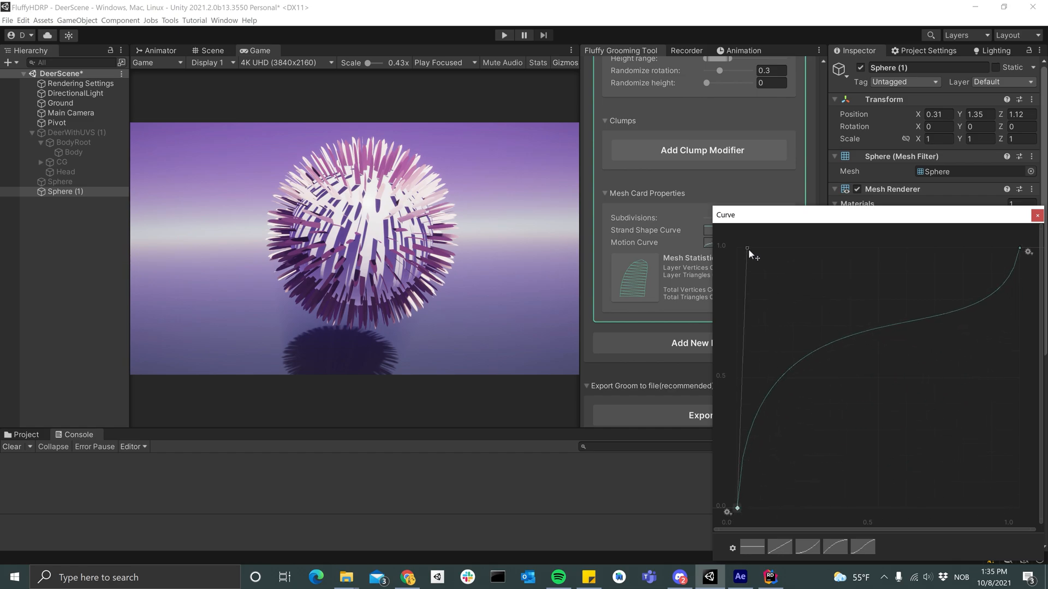
left_click(1020, 248)
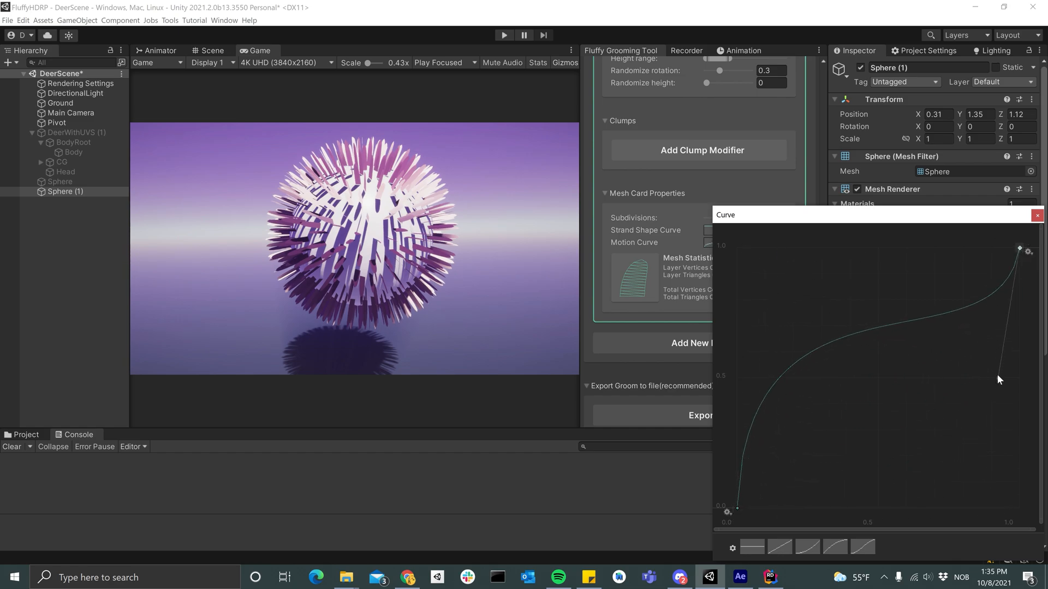
left_click_drag(997, 373, 850, 248)
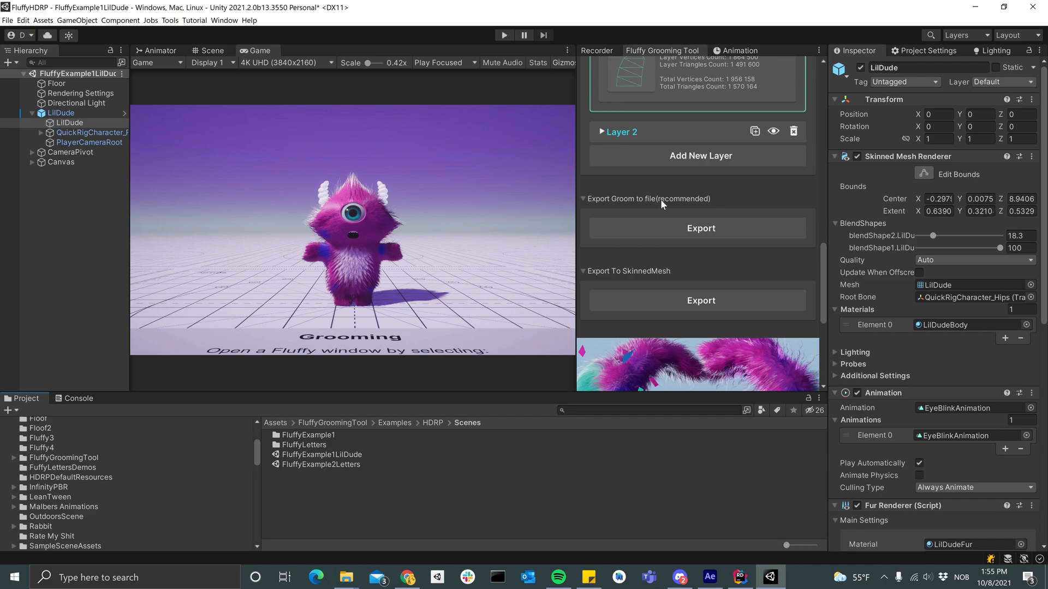
Step: Export LilDude's groom to LilDudeFurContainer and LilDudeGroomContainer in the Assets folder, replacing the existing files
left_click(685, 228)
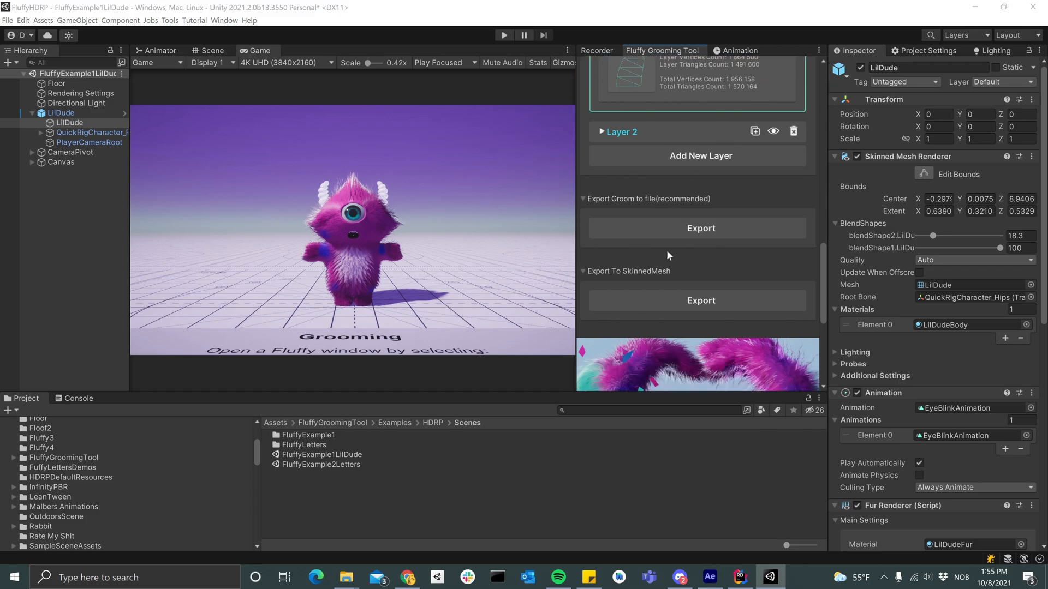
left_click(666, 243)
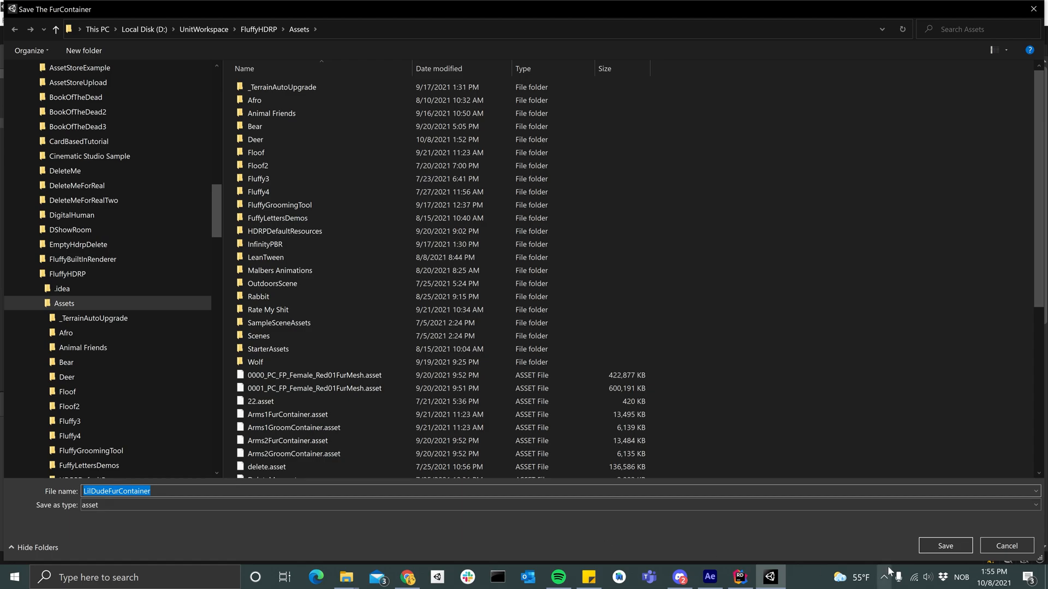
left_click(945, 545)
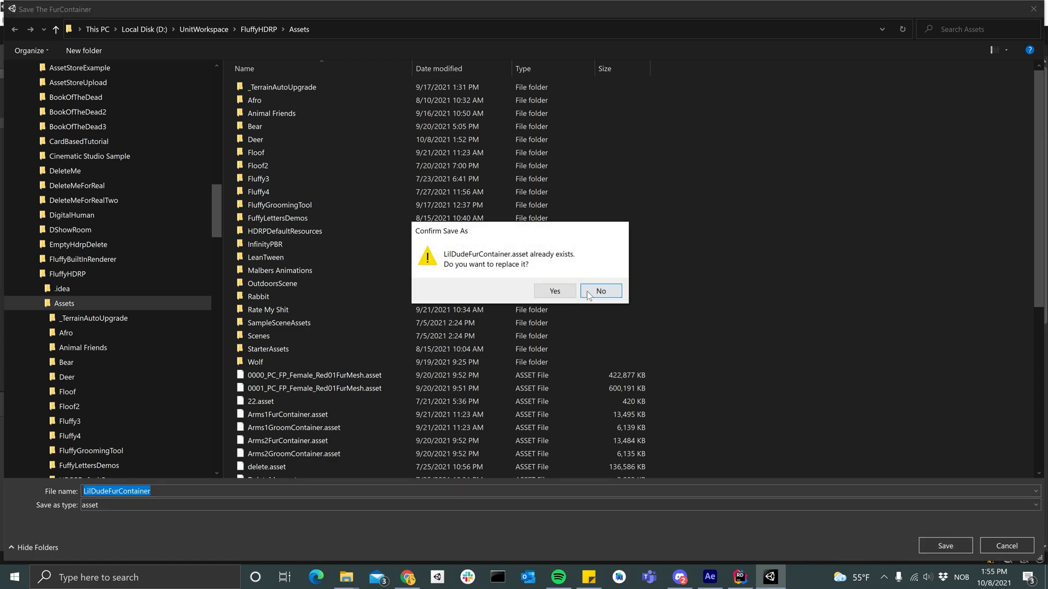
left_click(554, 291)
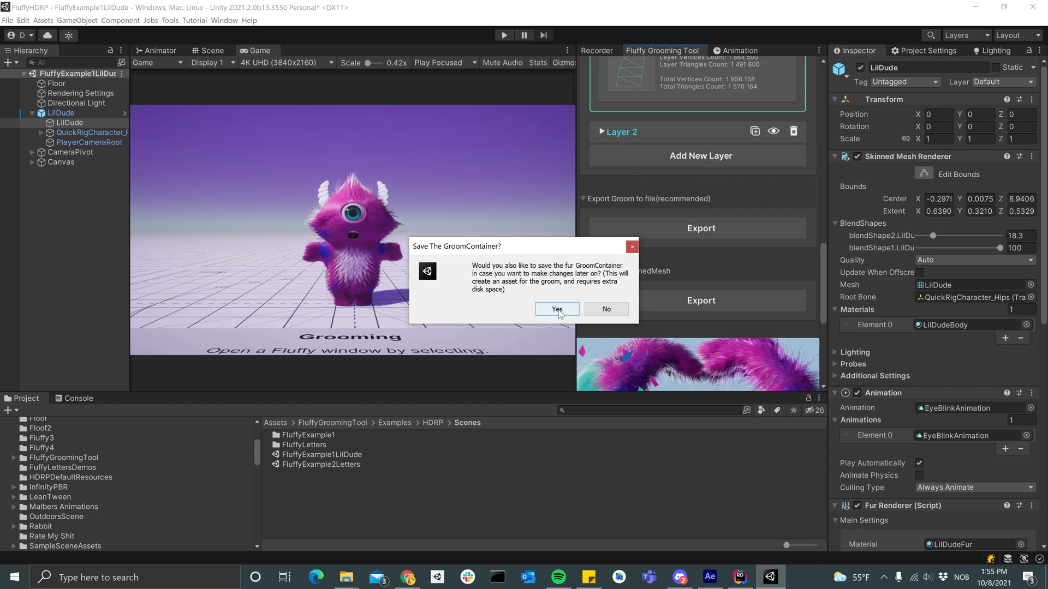
left_click(557, 310)
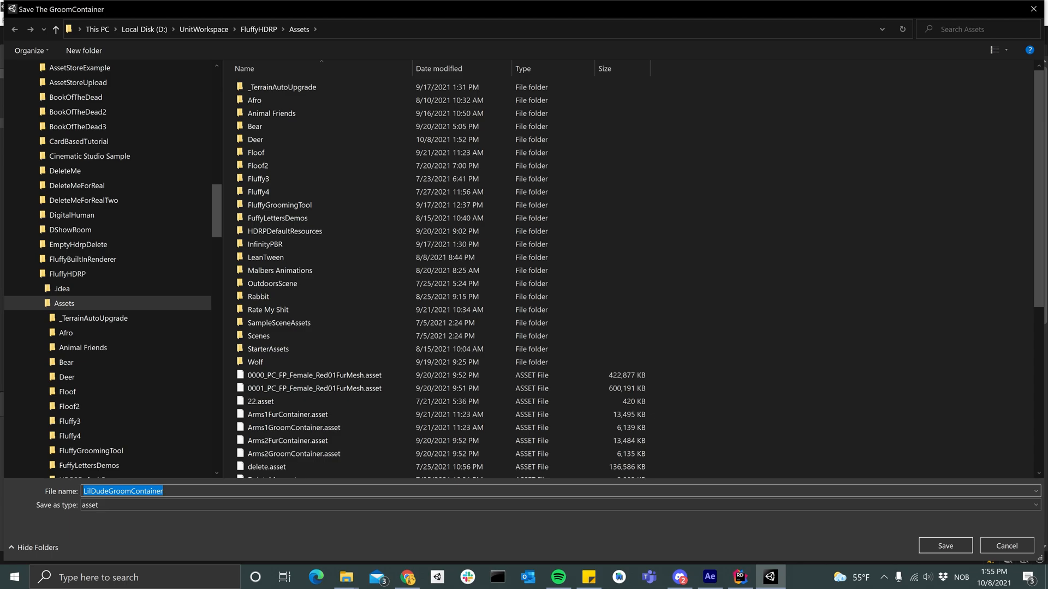
left_click(960, 542)
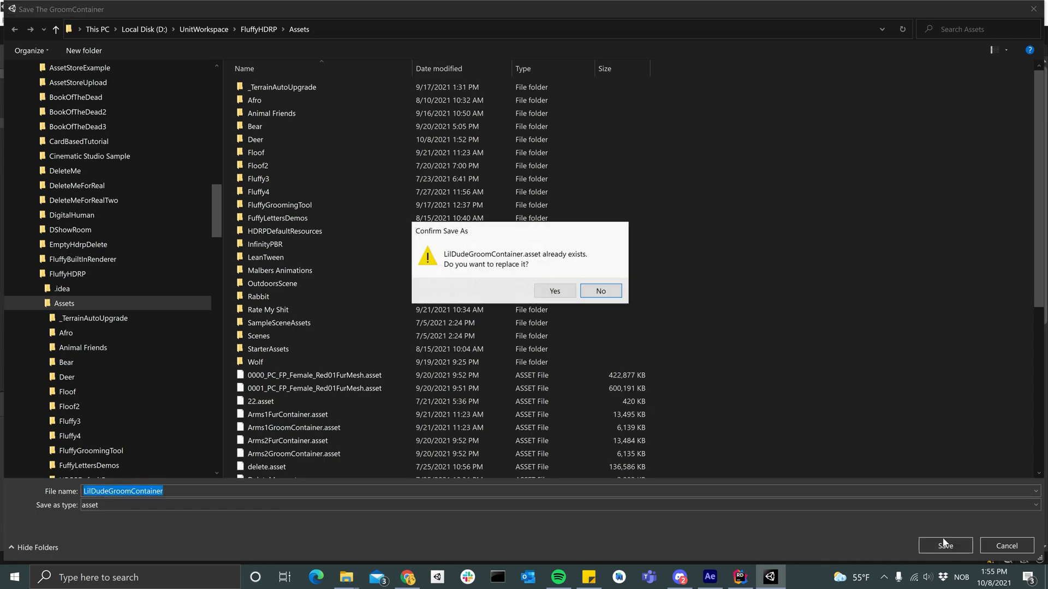
left_click(549, 290)
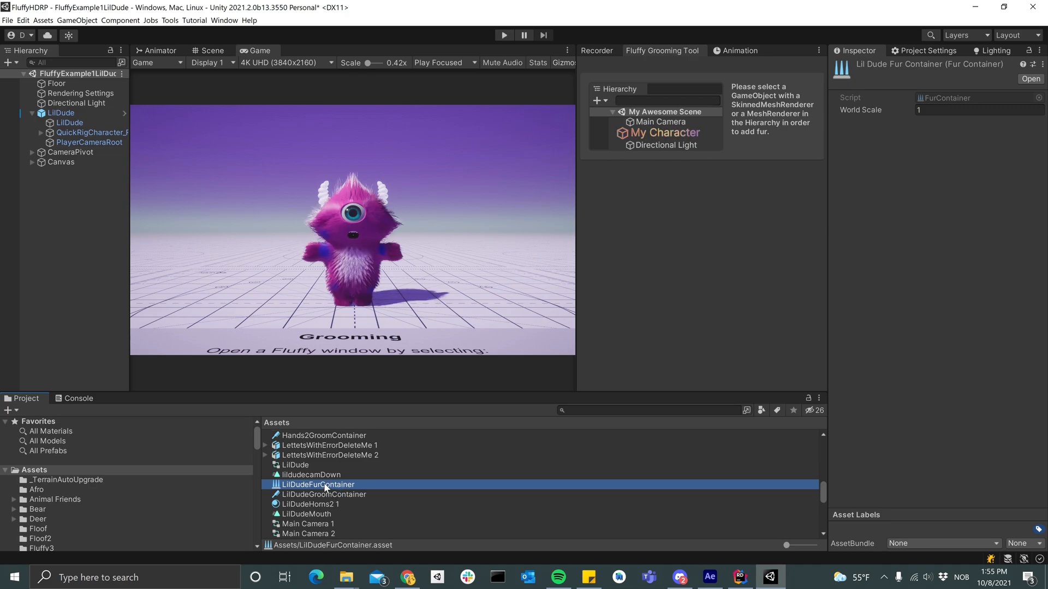
Step: Assign the LilDudeFurContainer asset as the Fur Container of LilDude's Fur Renderer
left_click(325, 475)
left_click(305, 485)
left_click(70, 123)
left_click_drag(320, 485, 953, 263)
Step: Export LilDude's groom to a skinned mesh saved as LilDudeFurMesh, and select the LilDudeFur object in the hierarchy
scroll(915, 452, "down", 5)
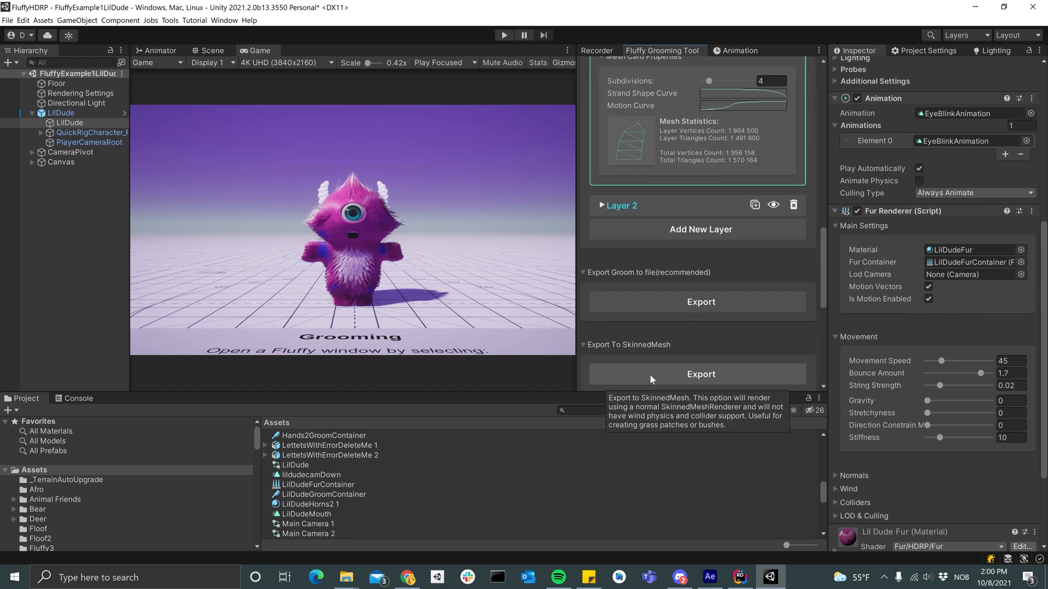
left_click(649, 375)
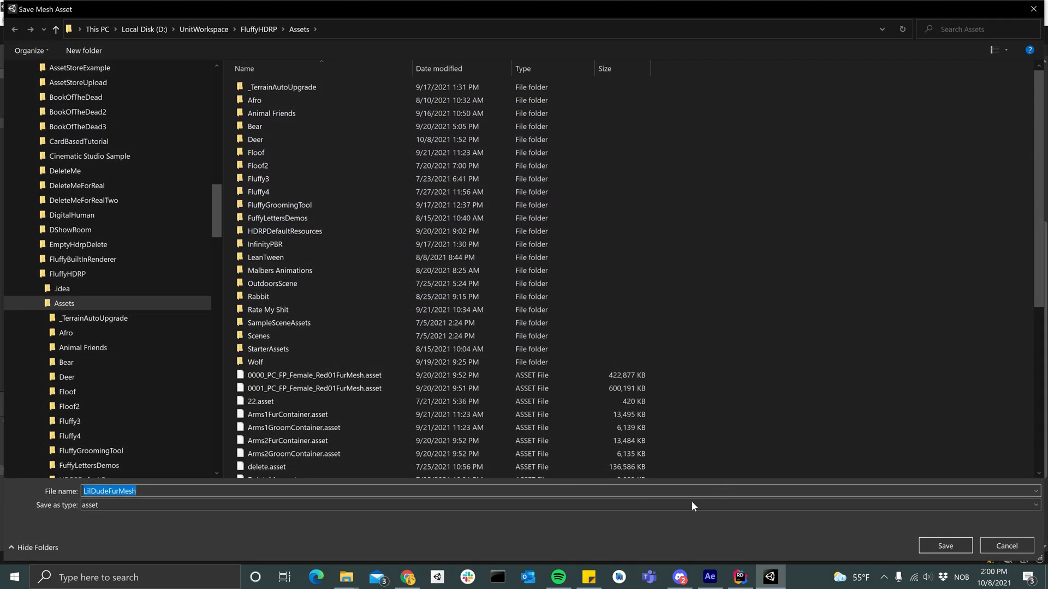
left_click(944, 545)
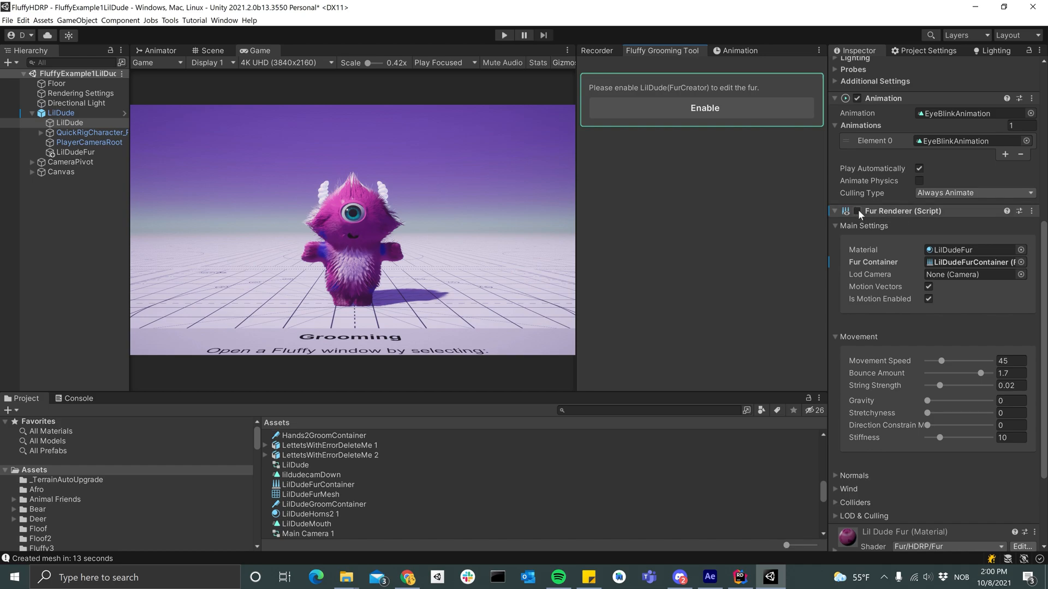
left_click(61, 153)
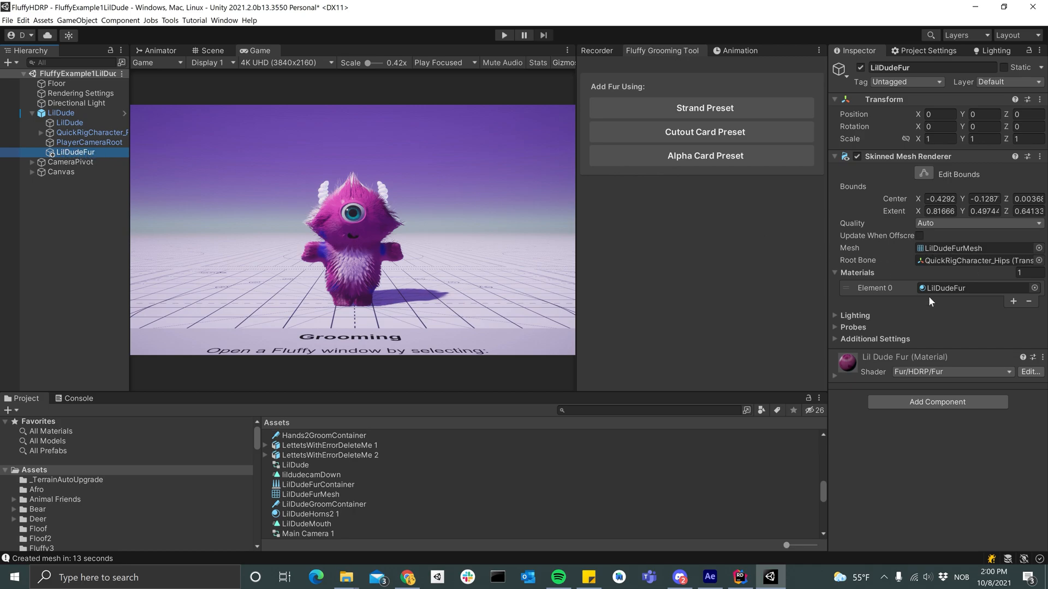
Step: Test the exported fur by rotating QuickRigCharacter_Hips about X, and undo the rotation
left_click(41, 132)
left_click(94, 142)
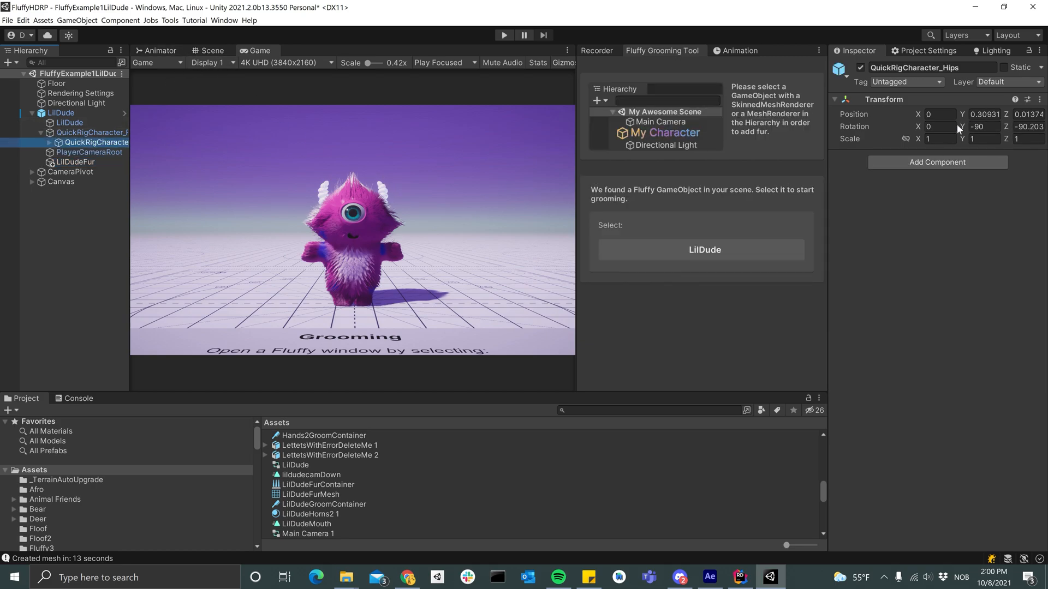
left_click_drag(918, 127, 910, 129)
key("ctrl+z")
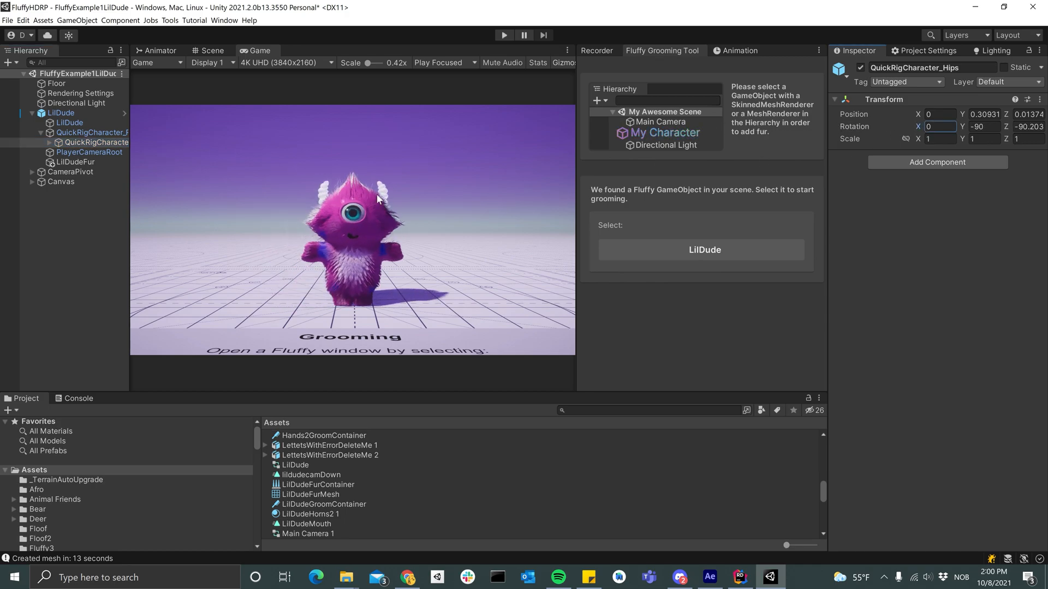
Step: Test the exported fur by rotating QuickRigCharacter_LeftUpLeg about Y, and undo the rotation
left_click(49, 143)
left_click(90, 153)
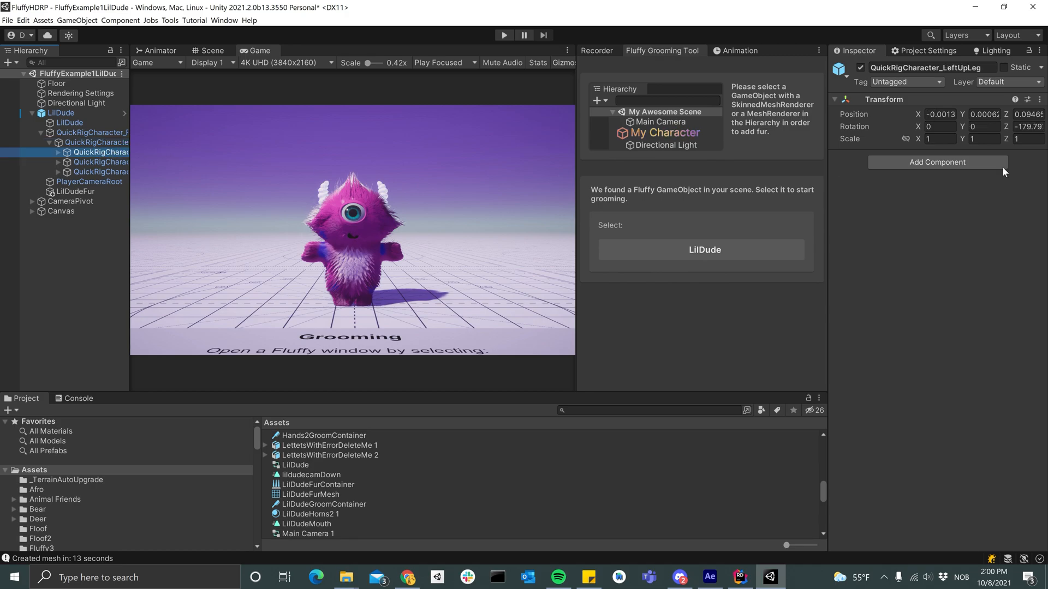
left_click_drag(964, 128, 48, 199)
key("ctrl+z")
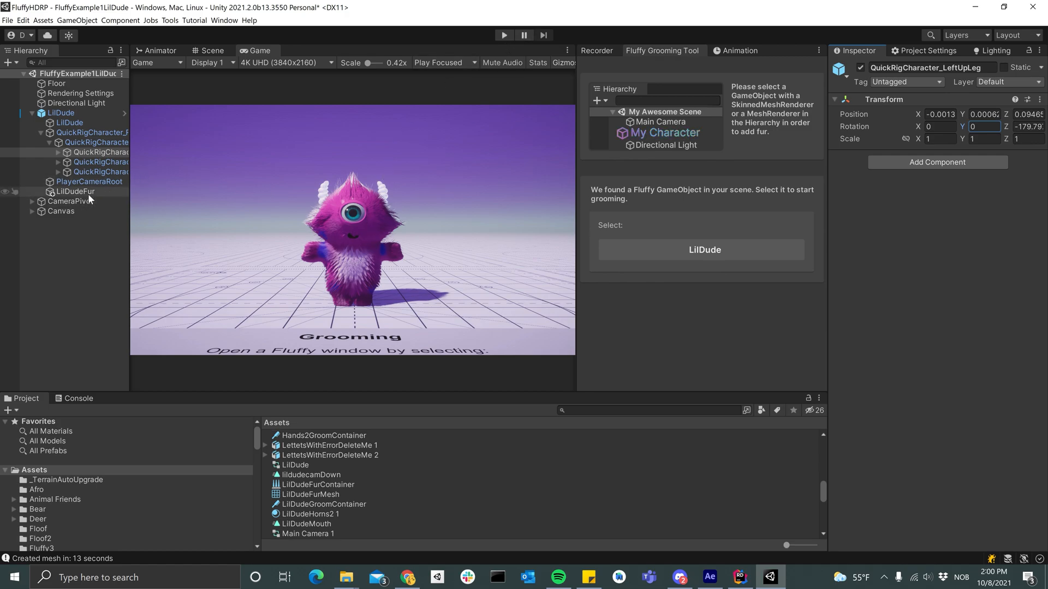
Step: Frame LilDudeFur in the Scene view and examine the exported fur mesh up close from several angles
left_click(206, 50)
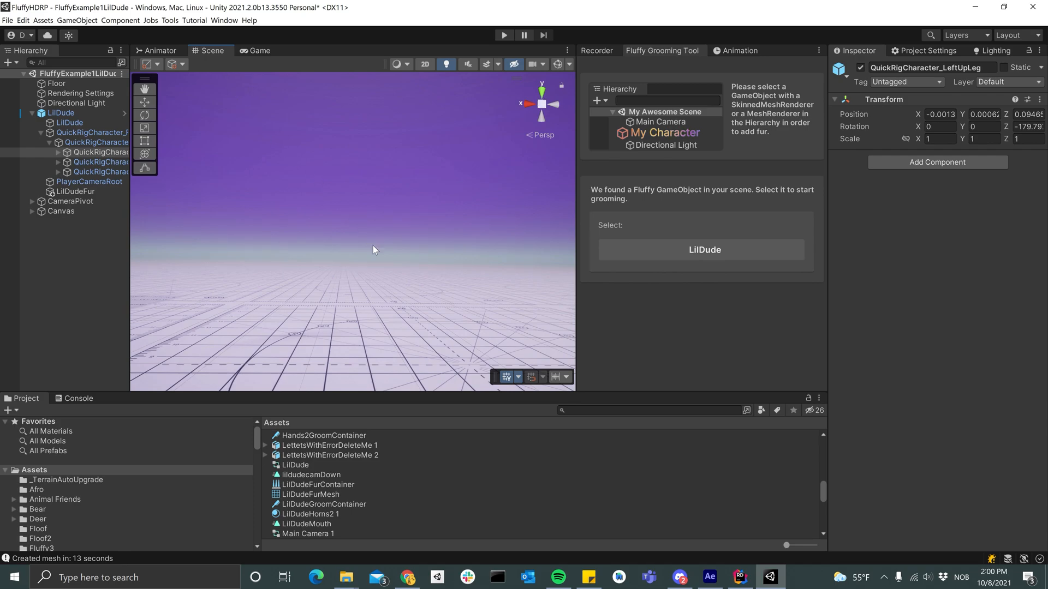
left_click(75, 191)
key("f")
left_click_drag(361, 247, 546, 267, "alt")
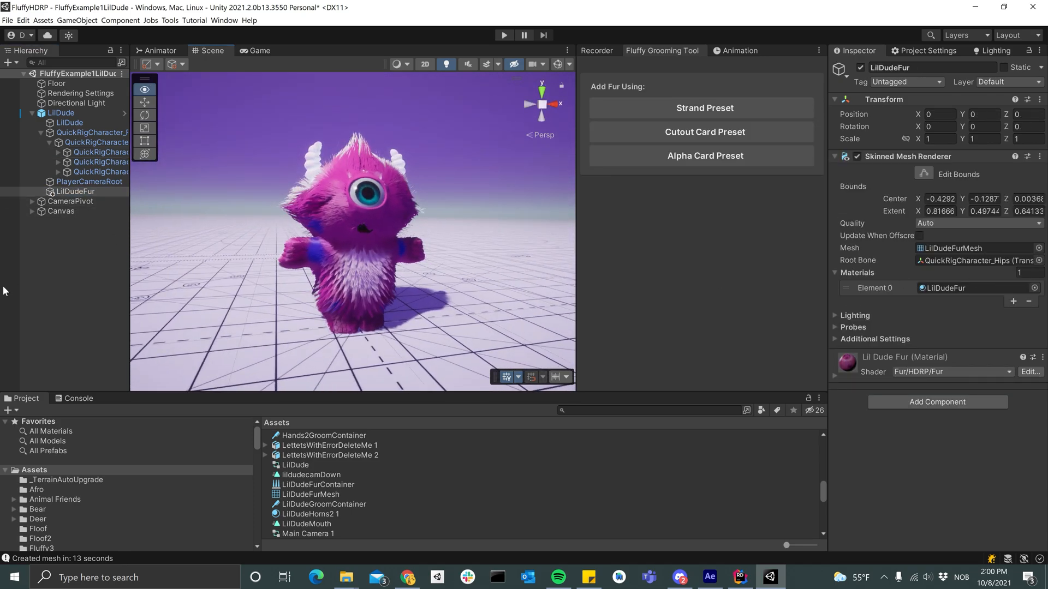
right_click_drag(462, 264, 764, 235, "alt")
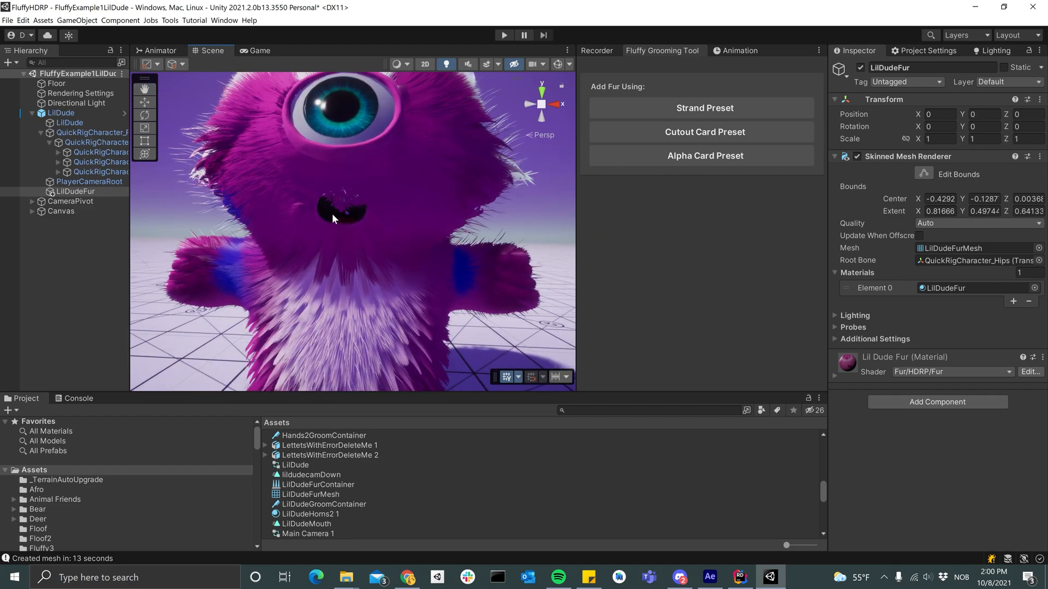
left_click_drag(368, 208, 405, 225, "alt")
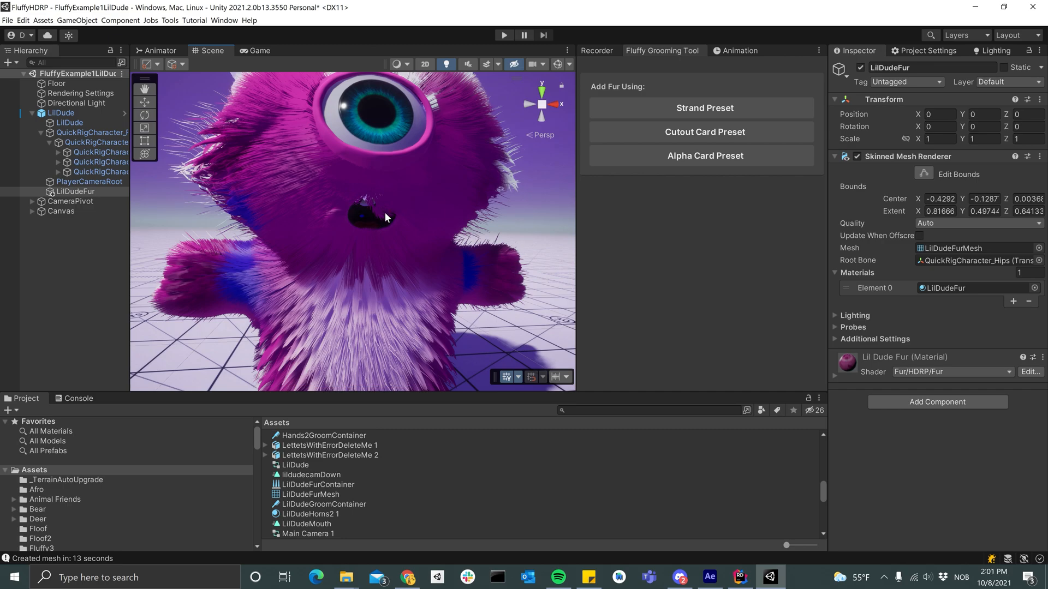
mouse_move(405, 236)
left_mouse_down("alt")
mouse_move(363, 224)
mouse_move(394, 231)
left_mouse_up("alt")
left_click_drag(323, 191, 401, 221, "alt")
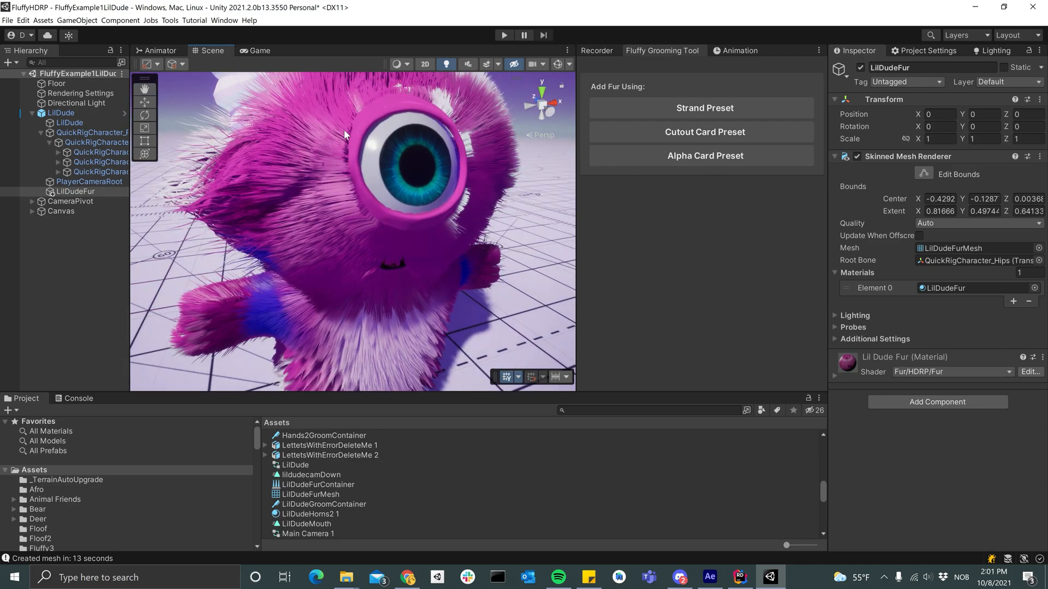
right_click_drag(464, 225, 402, 239, "alt")
left_click_drag(403, 239, 328, 233, "alt")
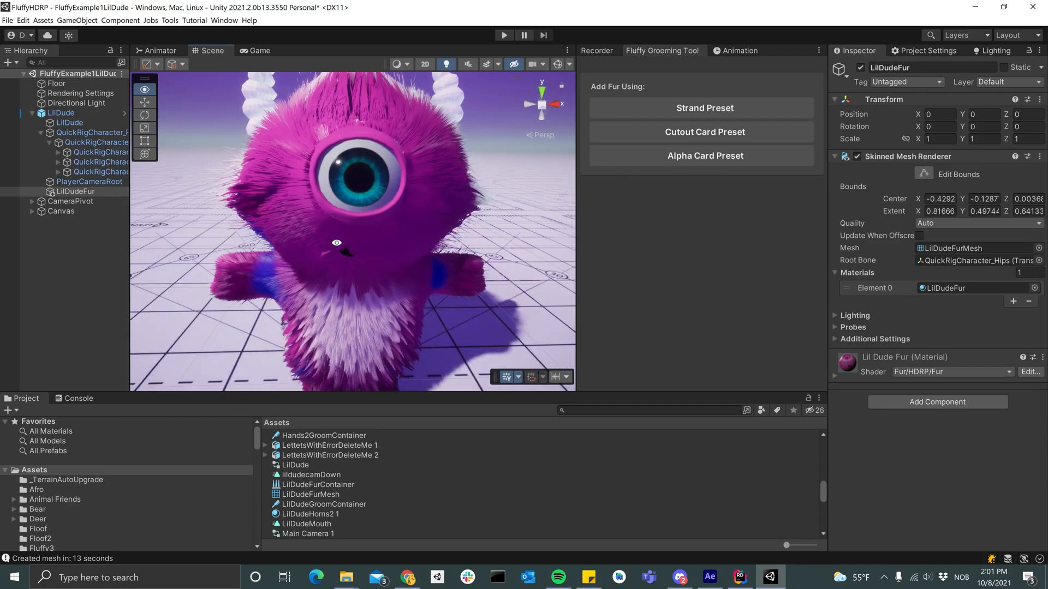